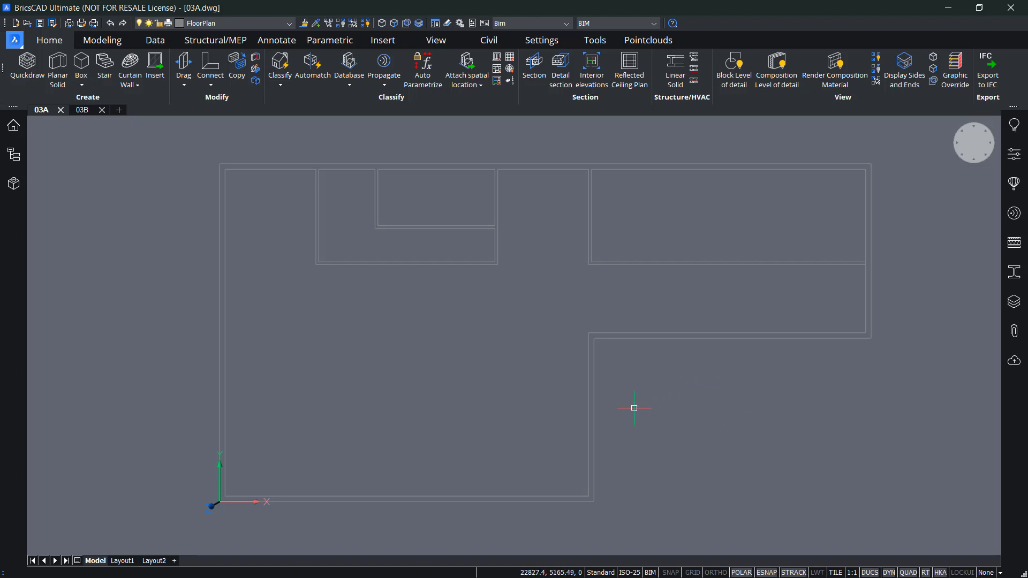
{"action": "middle_click_drag", "start_coordinate": [485, 393], "coordinate": [441, 397]}
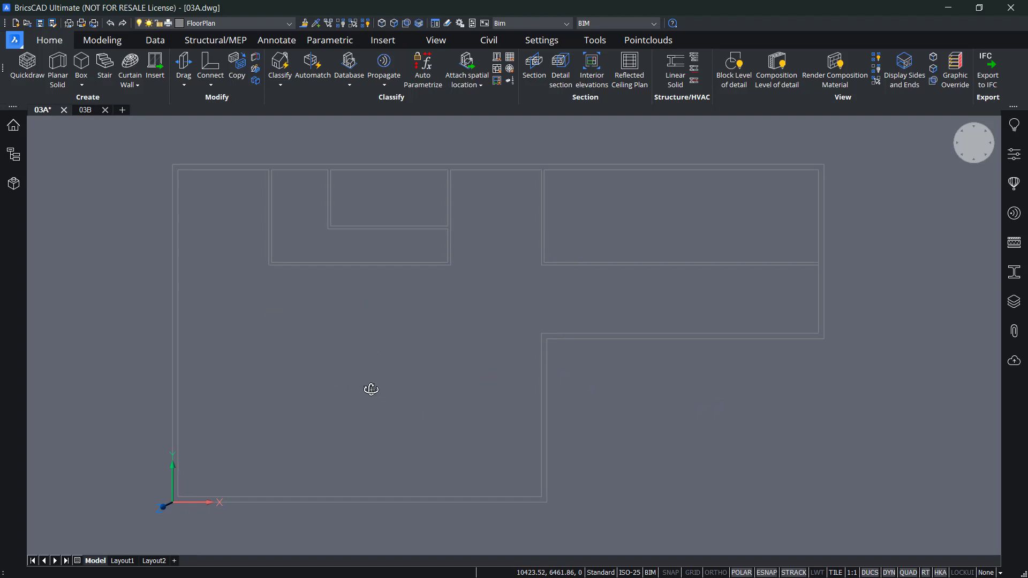
{"action": "middle_click_drag", "start_coordinate": [370, 387], "coordinate": [482, 345], "text": "shift"}
{"action": "left_click", "coordinate": [703, 358]}
{"action": "left_click", "coordinate": [330, 225]}
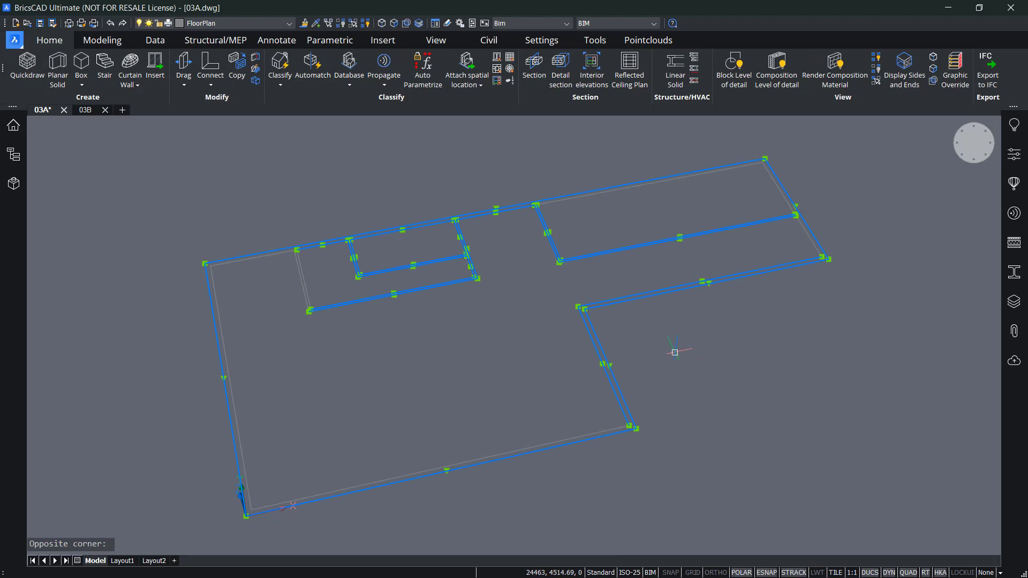
{"action": "key", "text": "Escape"}
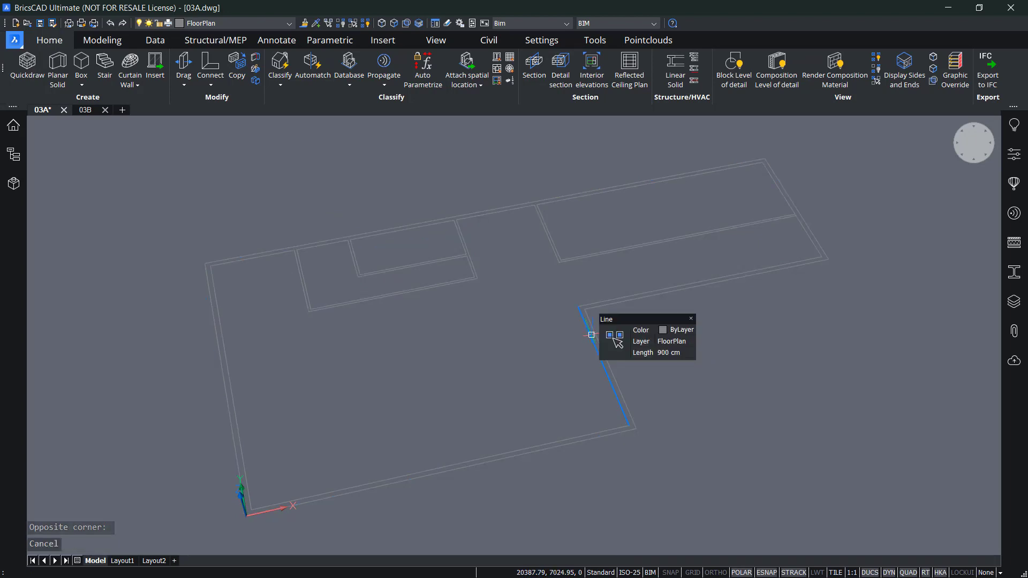
Step: With Quickdraw, draw the main room's 300-wide outer walls and slab over the plan, from the origin corner to the diagonally opposite inner corner
{"action": "middle_click_drag", "start_coordinate": [344, 372], "coordinate": [411, 387]}
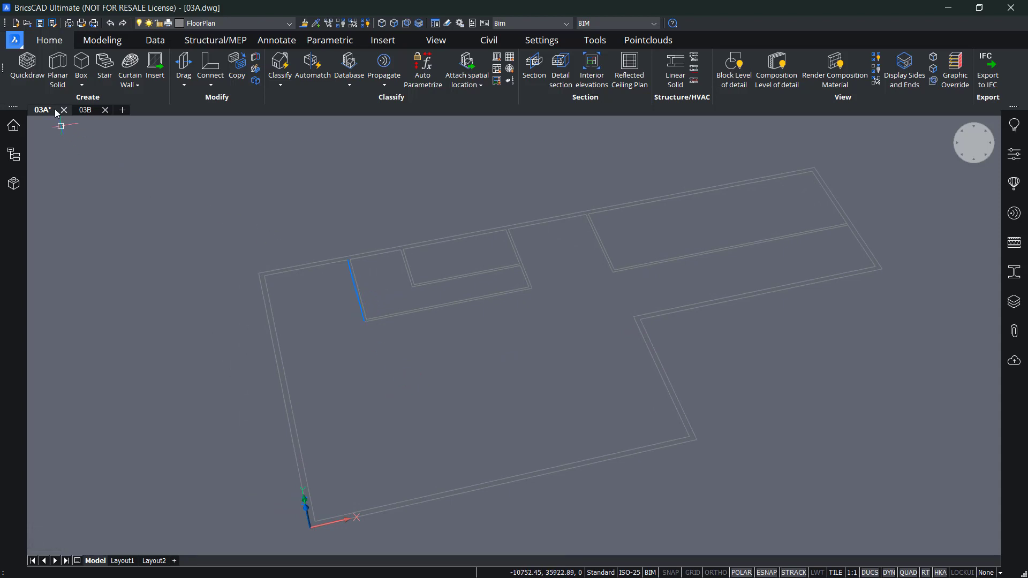
{"action": "left_click", "coordinate": [28, 74]}
{"action": "scroll", "coordinate": [423, 300], "scroll_direction": "up", "scroll_amount": 4}
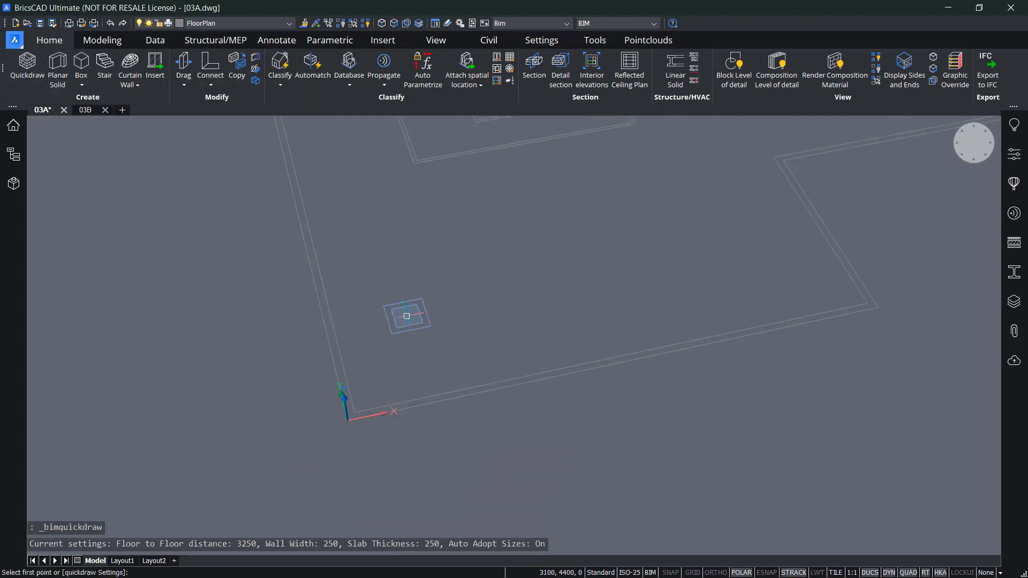
{"action": "middle_click_drag", "start_coordinate": [397, 326], "coordinate": [374, 354]}
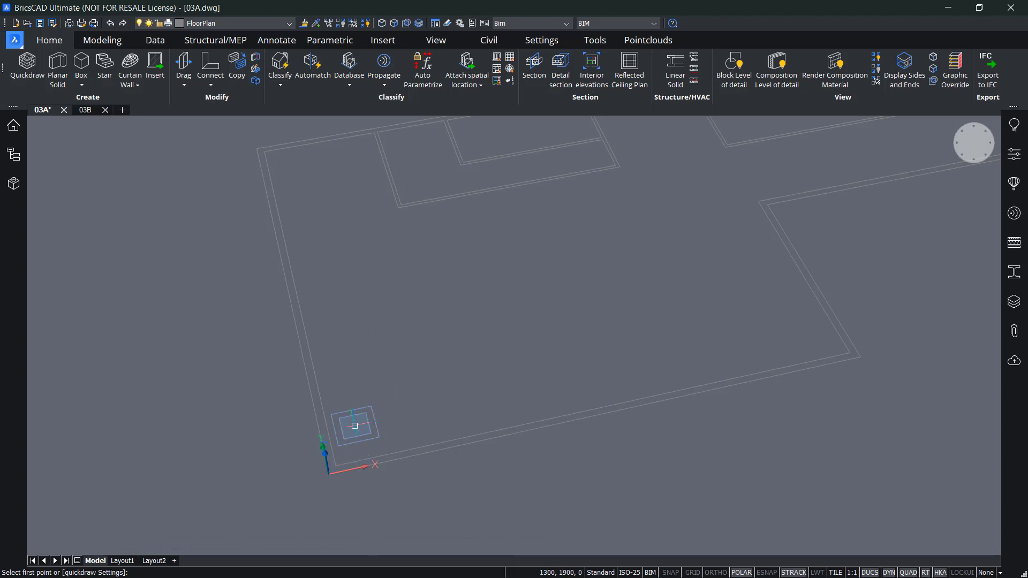
{"action": "left_click", "coordinate": [349, 449]}
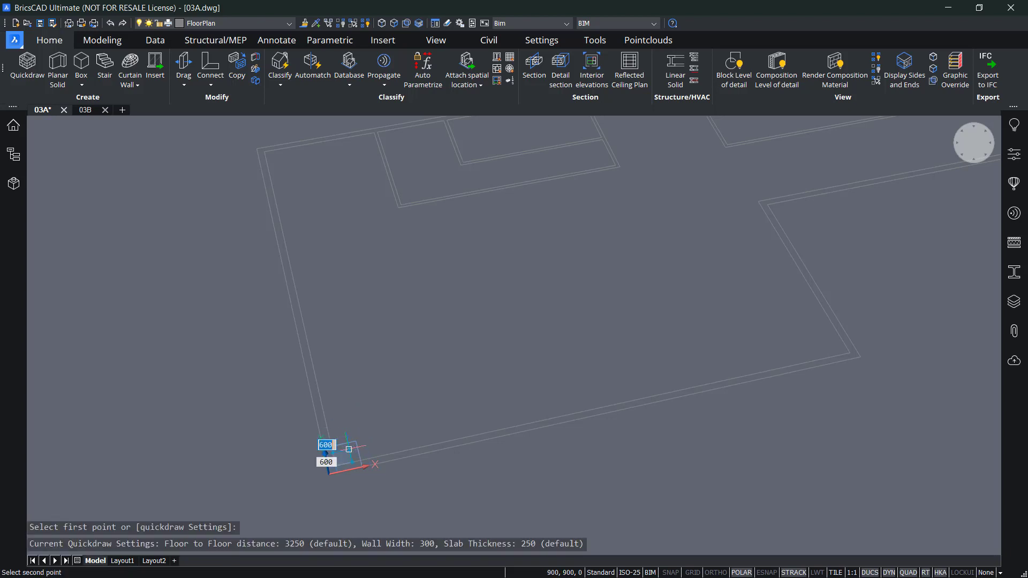
{"action": "middle_click_drag", "start_coordinate": [450, 269], "coordinate": [316, 432]}
{"action": "scroll", "coordinate": [367, 383], "scroll_direction": "up", "scroll_amount": 2}
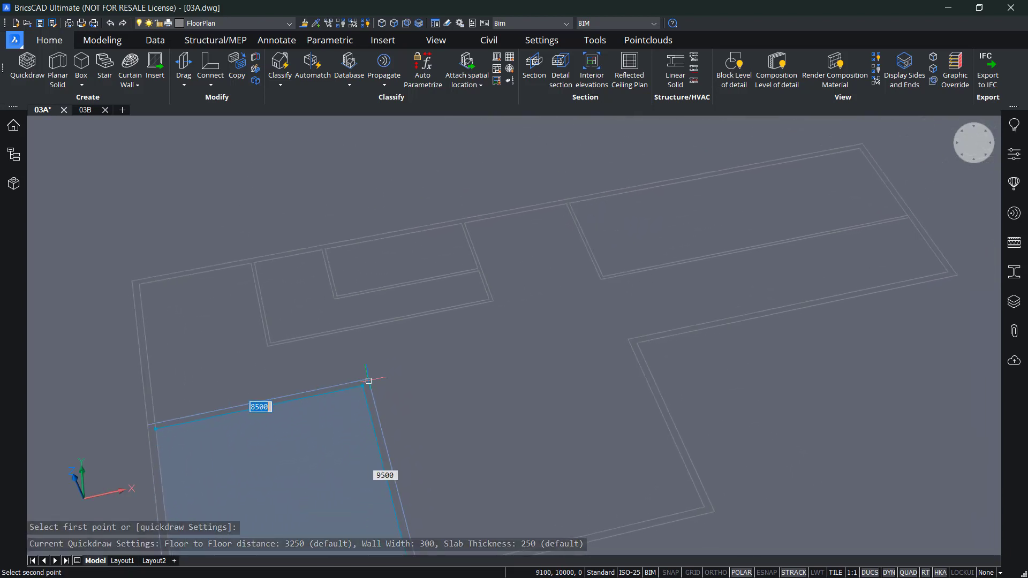
{"action": "left_click", "coordinate": [562, 209]}
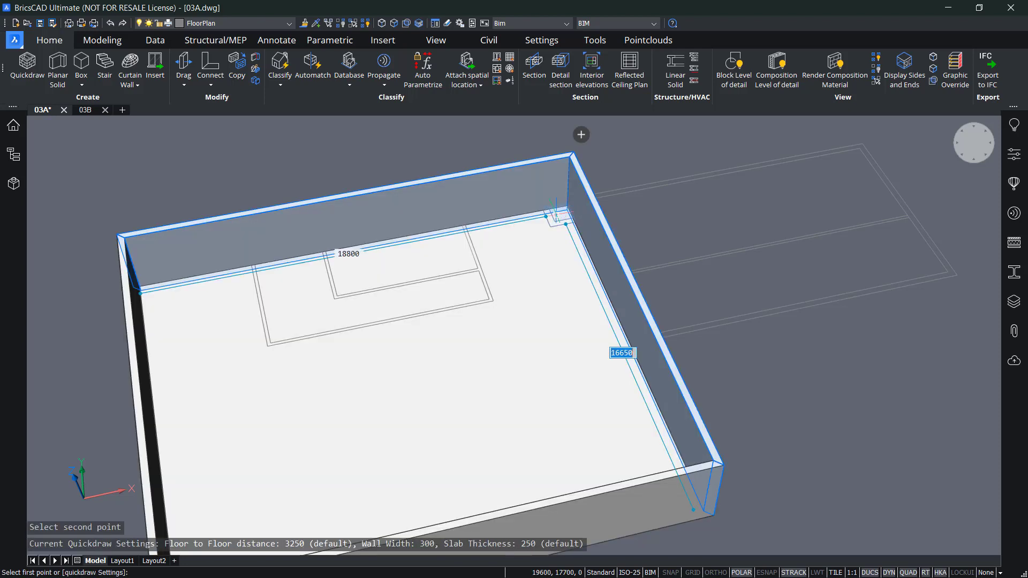
Step: Extend the building with the adjoining wing, drawing a room about 14950 by 8850 from the main room's back corner to the plan's far corner
{"action": "scroll", "coordinate": [528, 248], "scroll_direction": "down", "scroll_amount": 2}
{"action": "middle_click_drag", "start_coordinate": [512, 245], "coordinate": [481, 284], "text": "shift"}
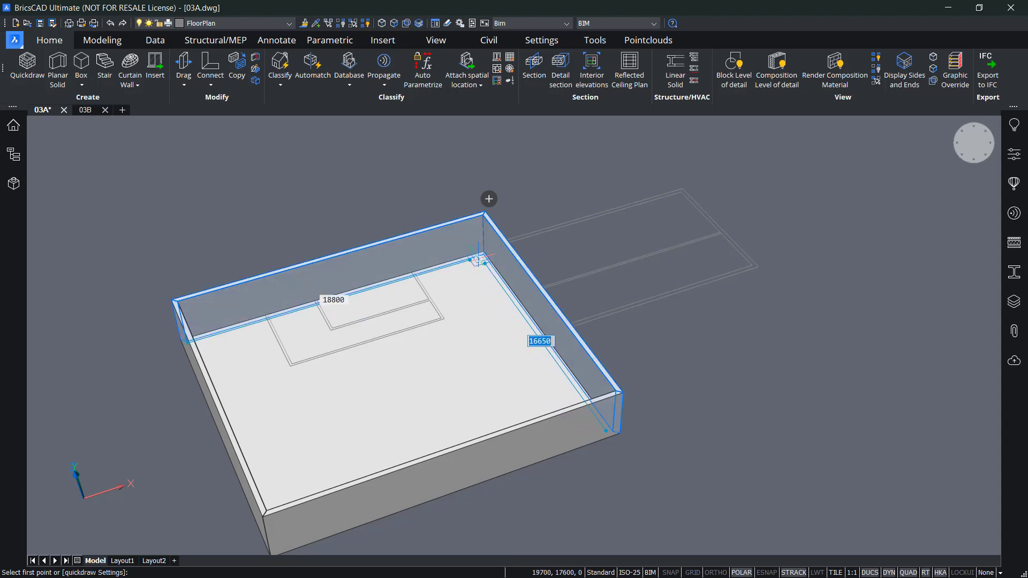
{"action": "left_click", "coordinate": [476, 261]}
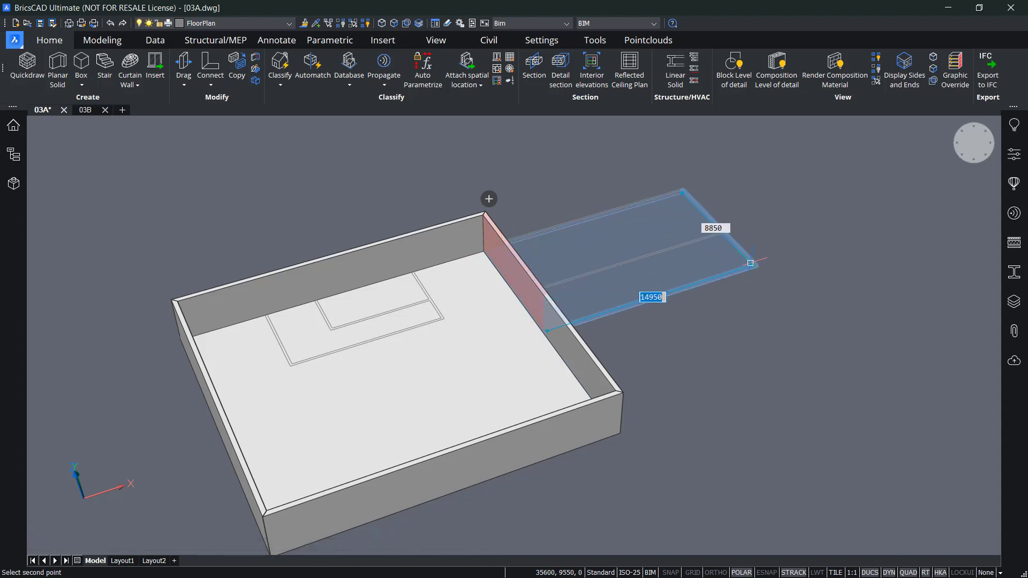
{"action": "left_click", "coordinate": [750, 263]}
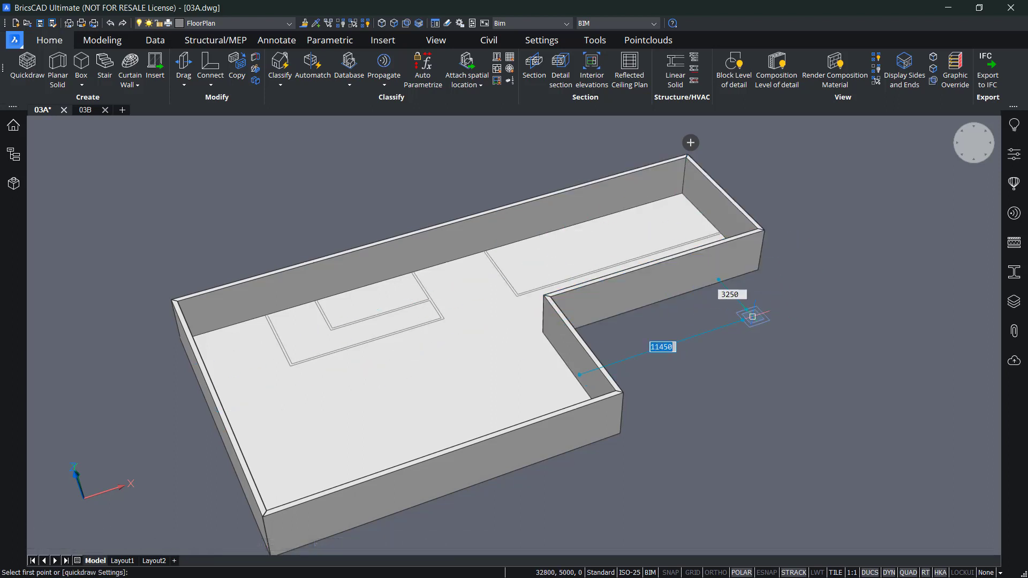
Step: Draw the 150-wide-walled interior room, about 9700 by 4950, against the main room's back wall, plus the smaller room nested inside it
{"action": "middle_click_drag", "start_coordinate": [452, 364], "coordinate": [553, 351]}
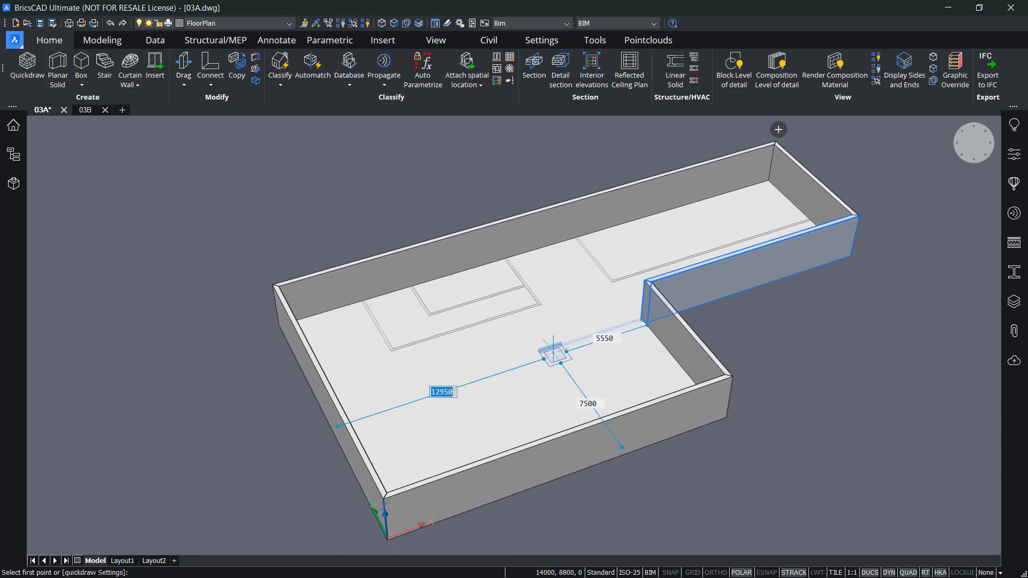
{"action": "scroll", "coordinate": [405, 326], "scroll_direction": "up", "scroll_amount": 2}
{"action": "scroll", "coordinate": [404, 328], "scroll_direction": "up", "scroll_amount": 4}
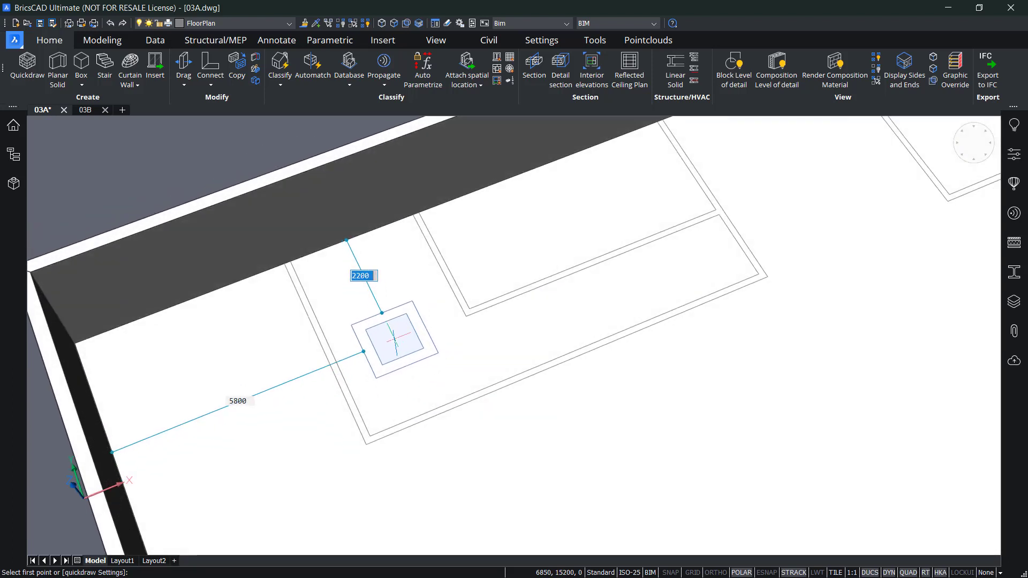
{"action": "middle_click_drag", "start_coordinate": [395, 338], "coordinate": [392, 372]}
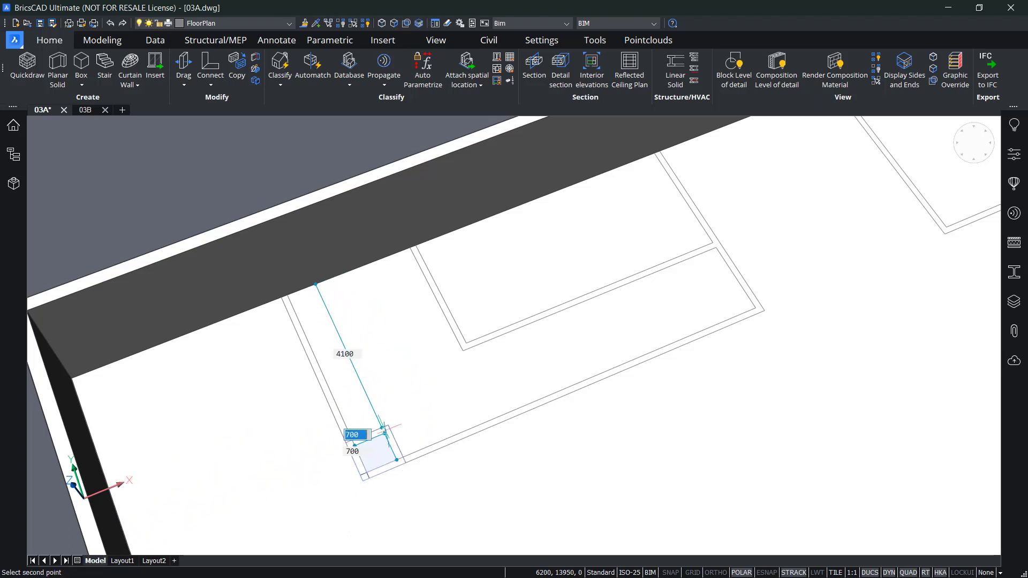
{"action": "left_click", "coordinate": [366, 473]}
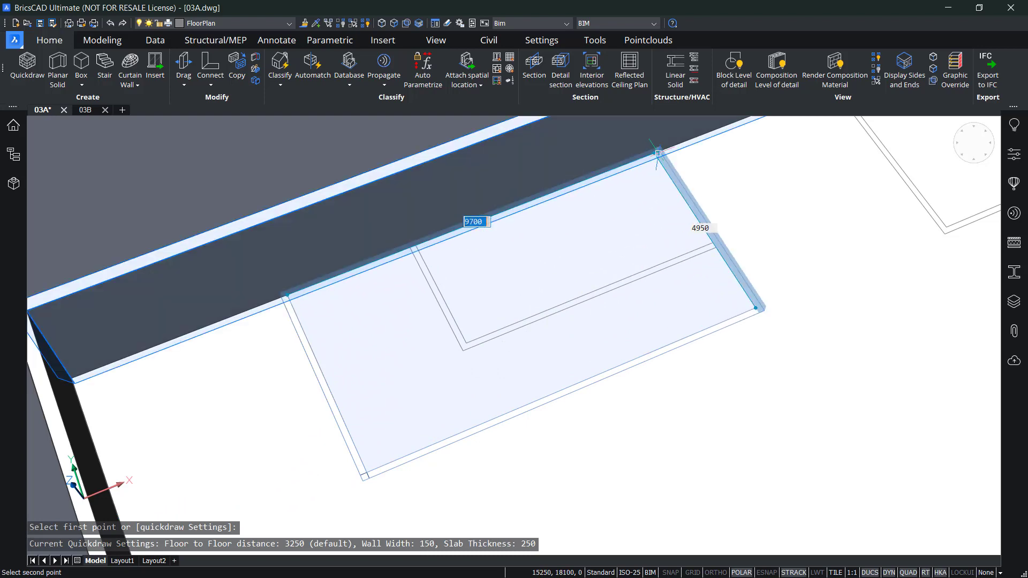
{"action": "left_click", "coordinate": [652, 156]}
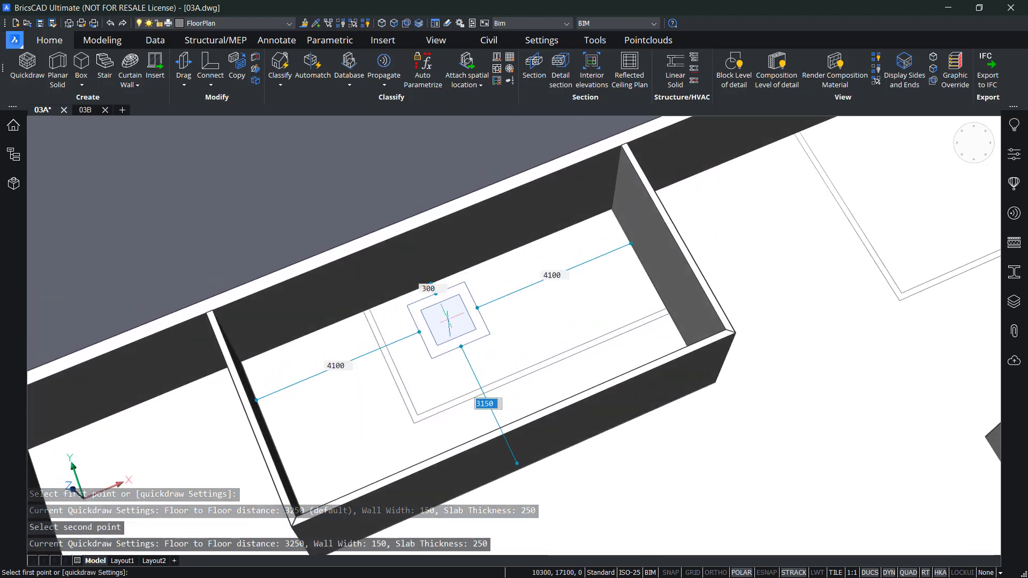
{"action": "left_click", "coordinate": [416, 419]}
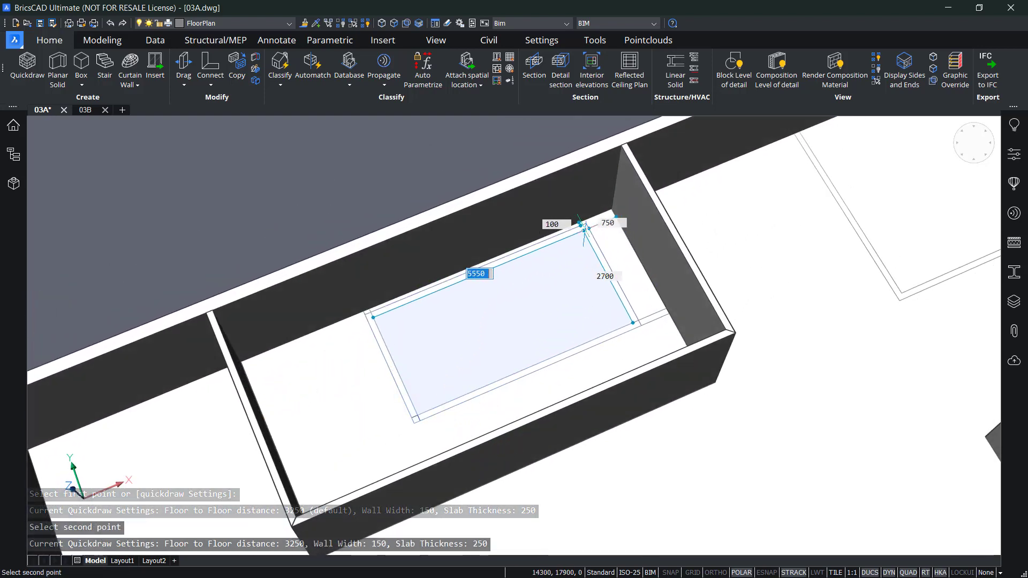
{"action": "left_click", "coordinate": [613, 210]}
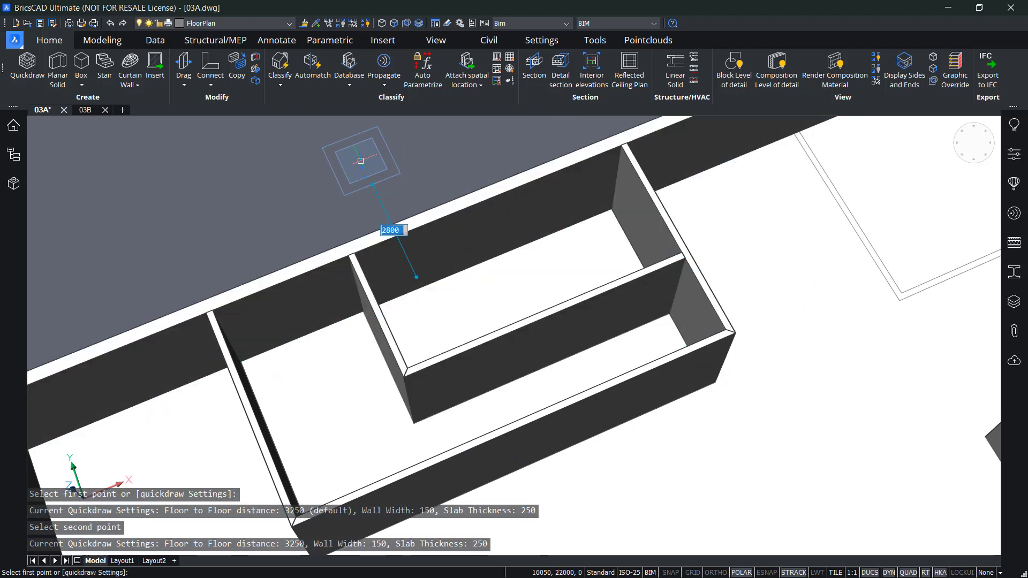
Step: Draw the wing's interior room with 150-wide walls, from its inner plan corner to the wing's far back corner
{"action": "scroll", "coordinate": [359, 161], "scroll_direction": "down", "scroll_amount": 3}
{"action": "scroll", "coordinate": [472, 299], "scroll_direction": "up", "scroll_amount": 3}
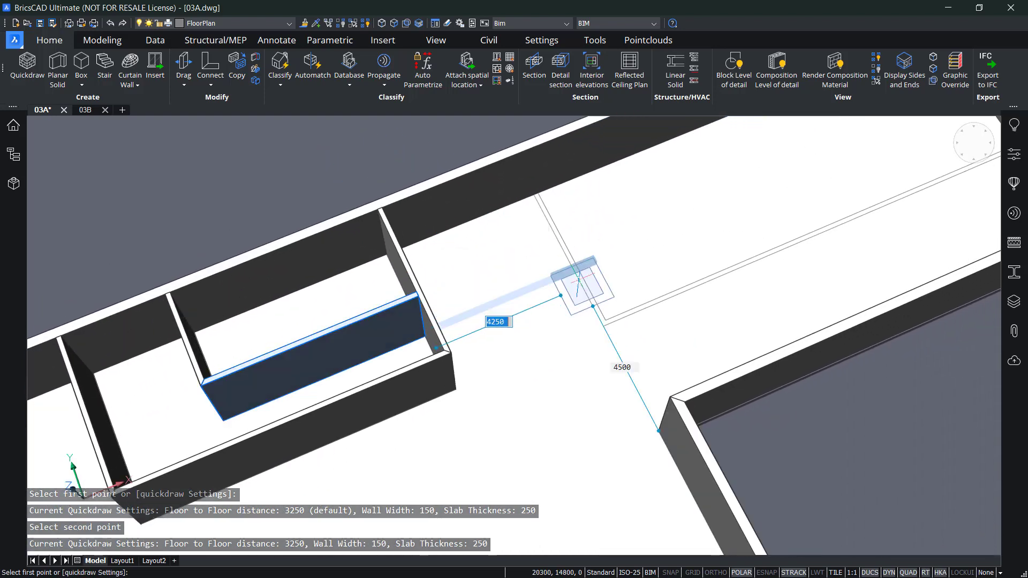
{"action": "left_click", "coordinate": [616, 290]}
{"action": "scroll", "coordinate": [632, 249], "scroll_direction": "down", "scroll_amount": 4}
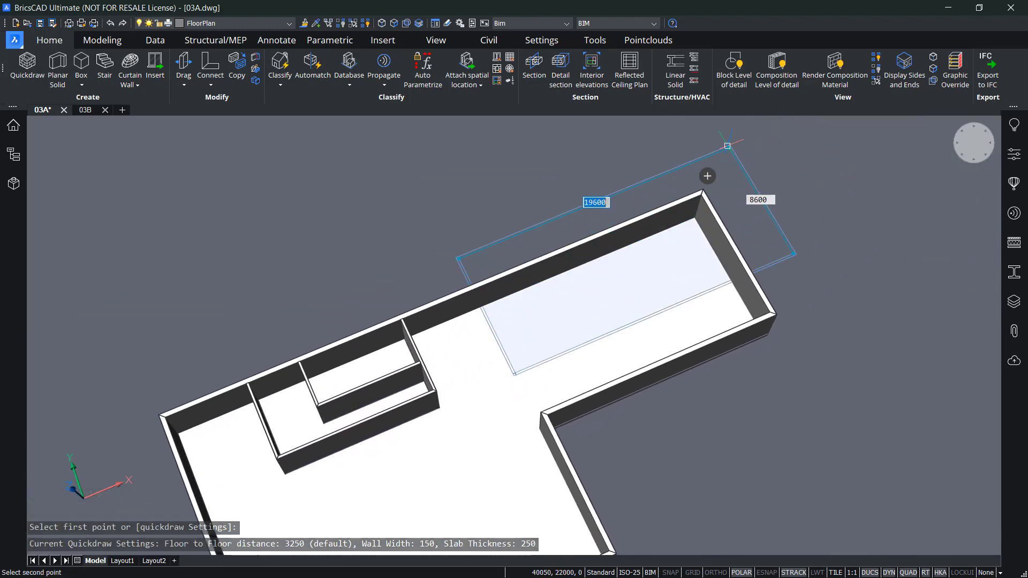
{"action": "left_click", "coordinate": [728, 158]}
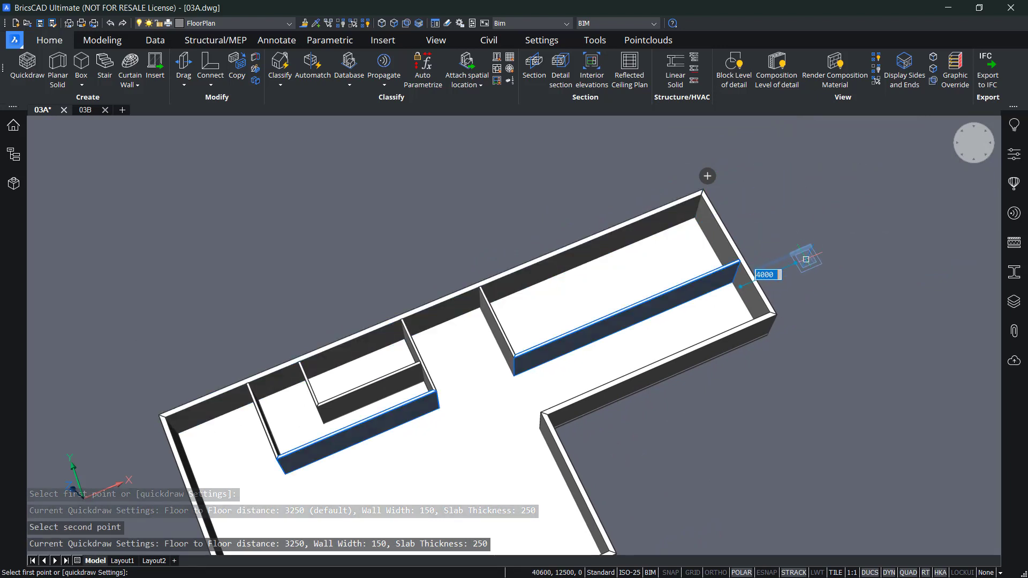
Step: Review the Quickdraw settings for floor to floor distance, wall width, slab thickness and auto adopt sizes, leaving them as they are
{"action": "scroll", "coordinate": [836, 203], "scroll_direction": "down", "scroll_amount": 3}
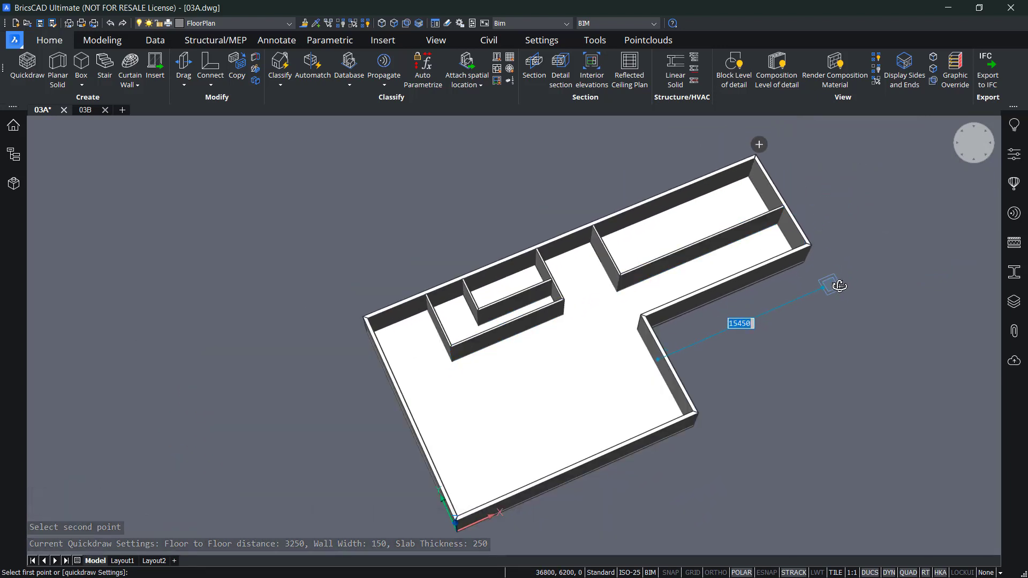
{"action": "mouse_move", "coordinate": [837, 284]}
{"action": "middle_mouse_down", "text": "shift"}
{"action": "mouse_move", "coordinate": [833, 258]}
{"action": "mouse_move", "coordinate": [771, 261]}
{"action": "middle_mouse_up", "text": "shift"}
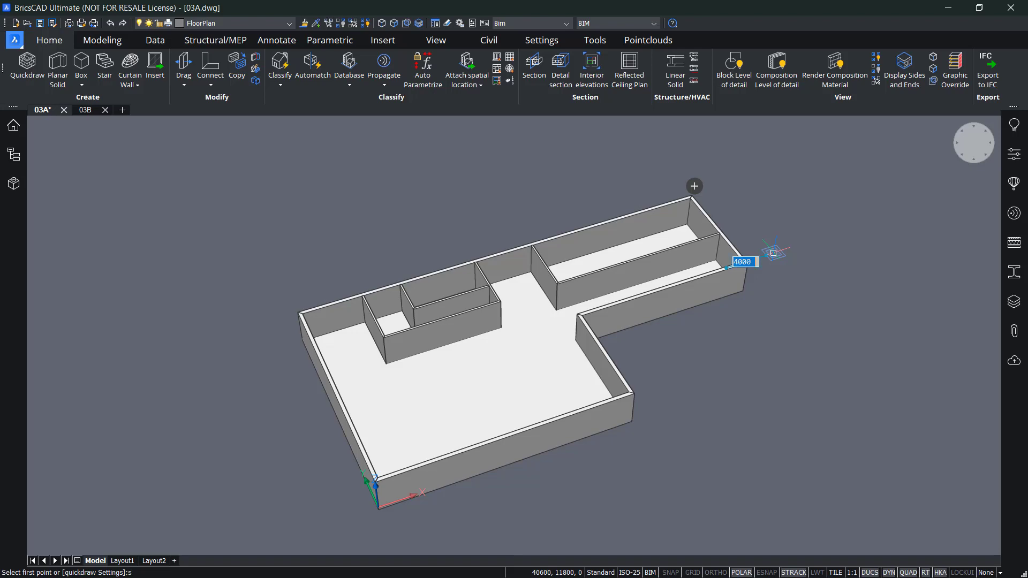
{"action": "key", "text": "Return"}
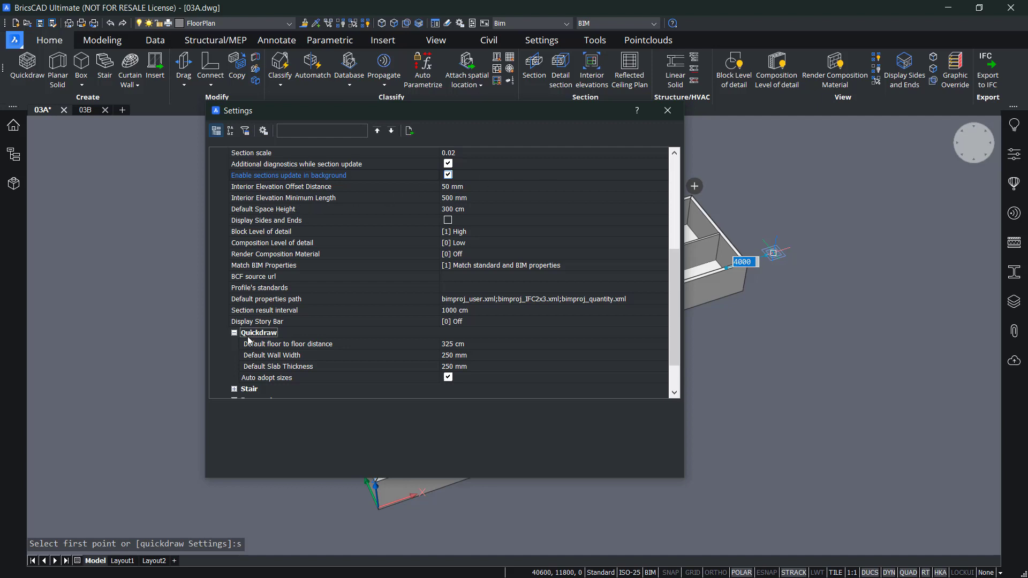
{"action": "scroll", "coordinate": [257, 338], "scroll_direction": "down", "scroll_amount": 2}
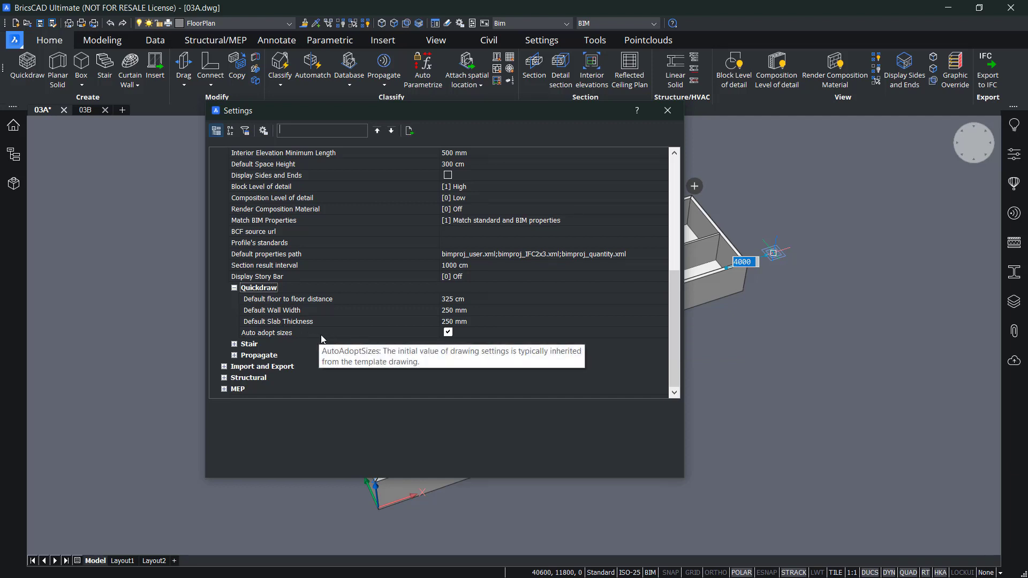
{"action": "left_click", "coordinate": [667, 111]}
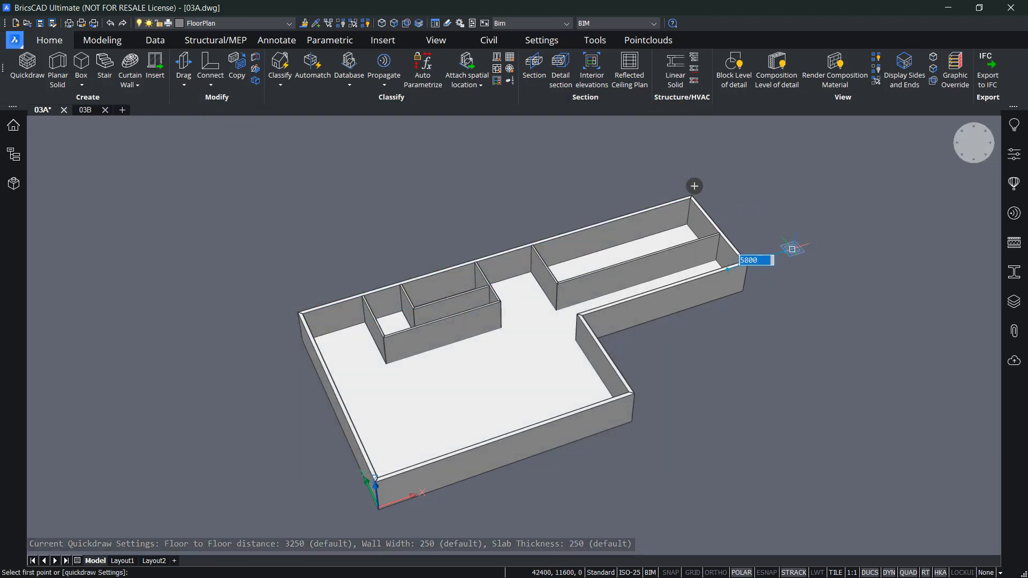
Step: Stack copies of the storey to make the building five storeys high, finish it with a flat roof, and end Quickdraw
{"action": "middle_click_drag", "start_coordinate": [792, 249], "coordinate": [696, 300], "text": "shift"}
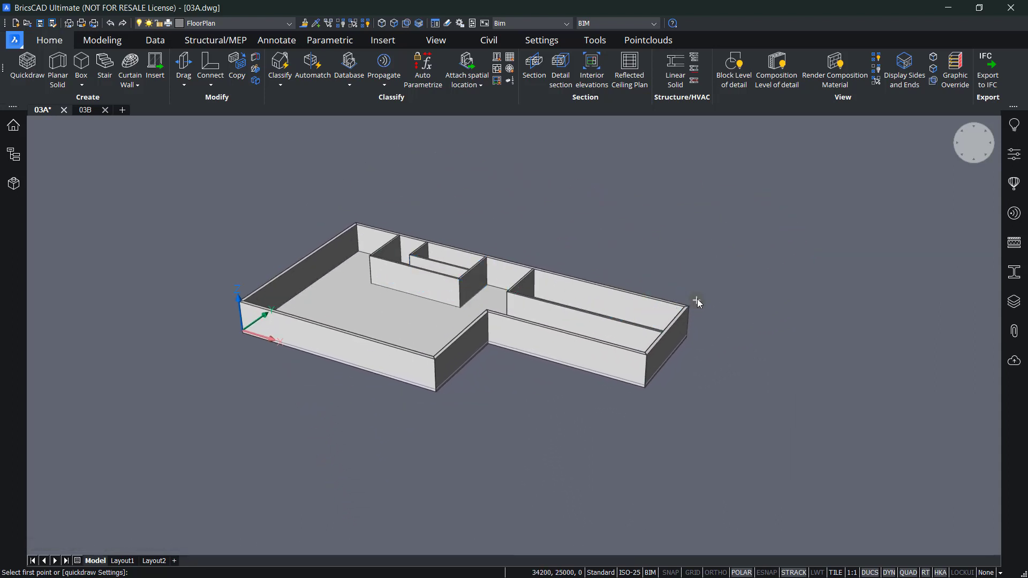
{"action": "left_click", "coordinate": [702, 268]}
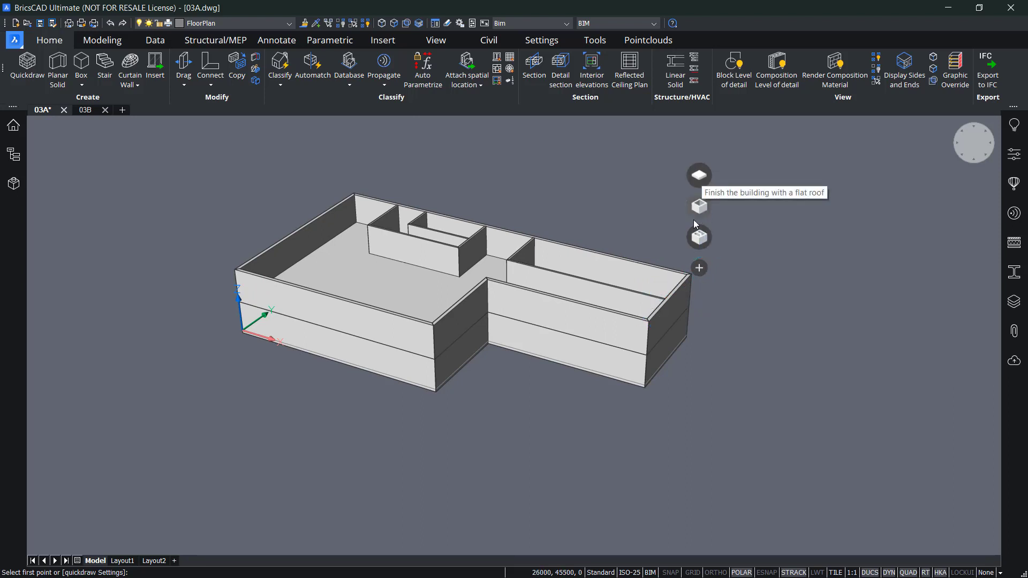
{"action": "left_click", "coordinate": [697, 240]}
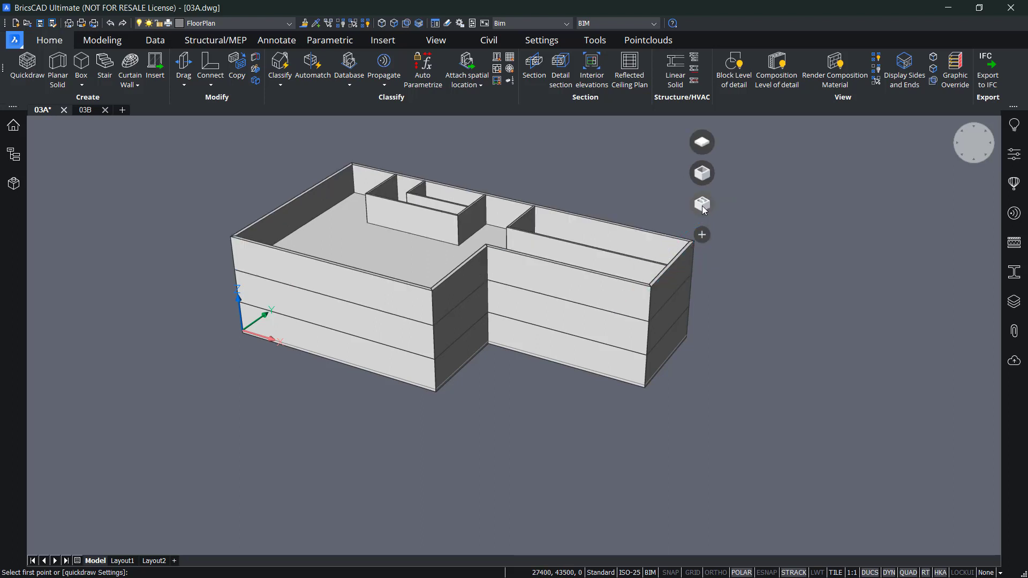
{"action": "left_click", "coordinate": [702, 203]}
{"action": "middle_click_drag", "start_coordinate": [633, 153], "coordinate": [654, 251]}
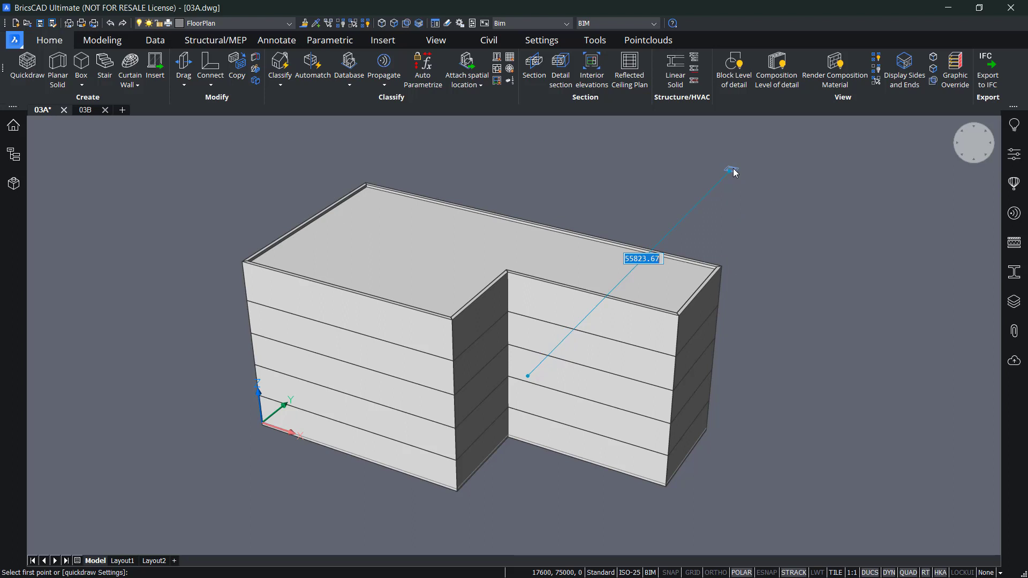
{"action": "key", "text": "Escape"}
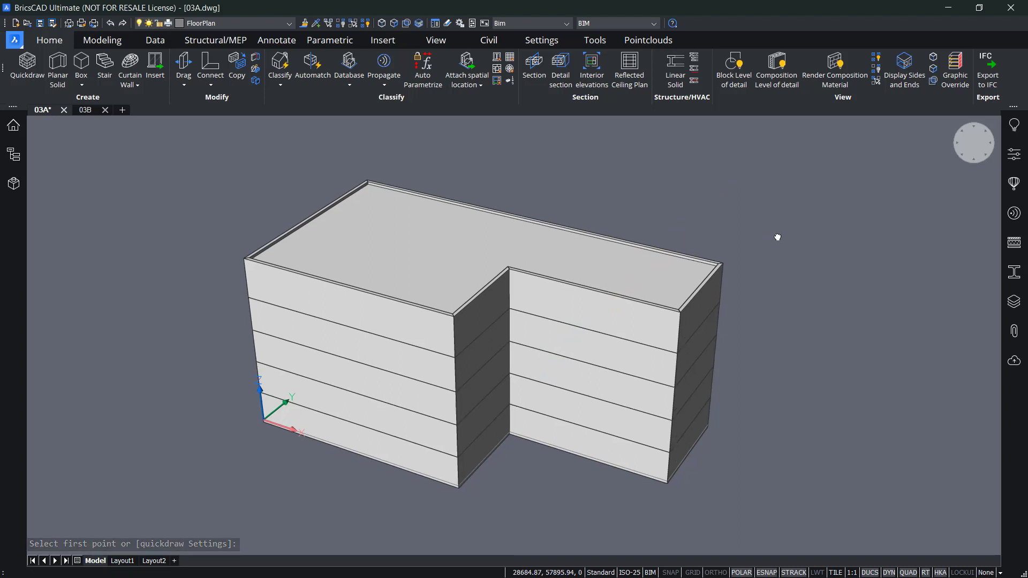
Step: Check the BIM classification of the wing's top-storey wall and the flat roof
{"action": "scroll", "coordinate": [778, 236], "scroll_direction": "down", "scroll_amount": 1}
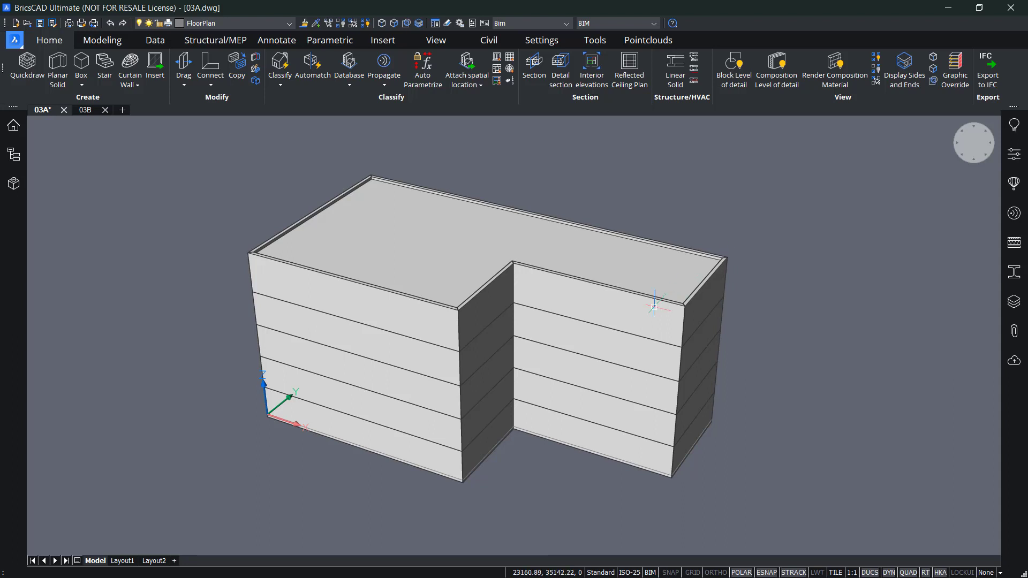
{"action": "mouse_move", "coordinate": [584, 305]}
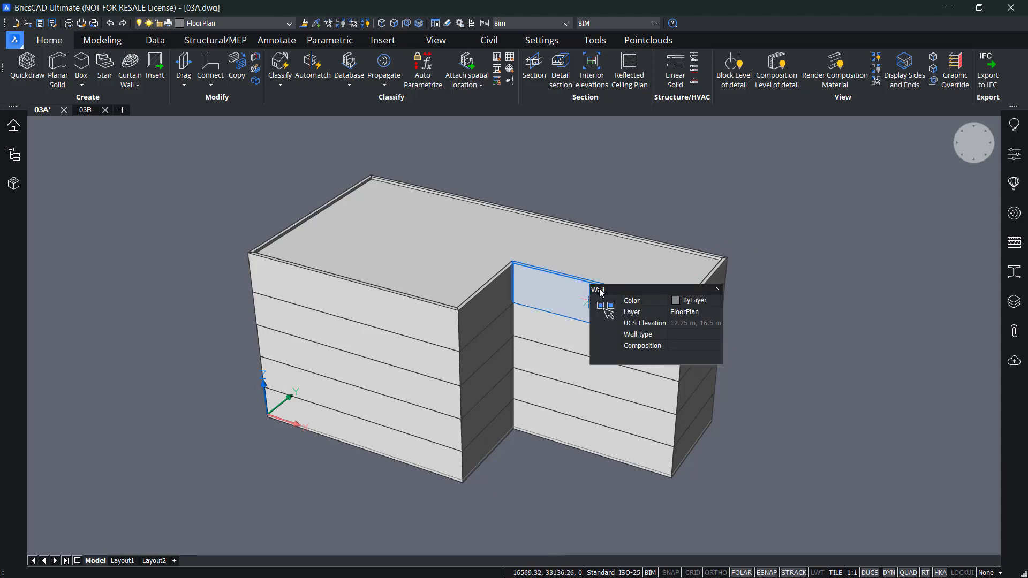
{"action": "mouse_move", "coordinate": [528, 240]}
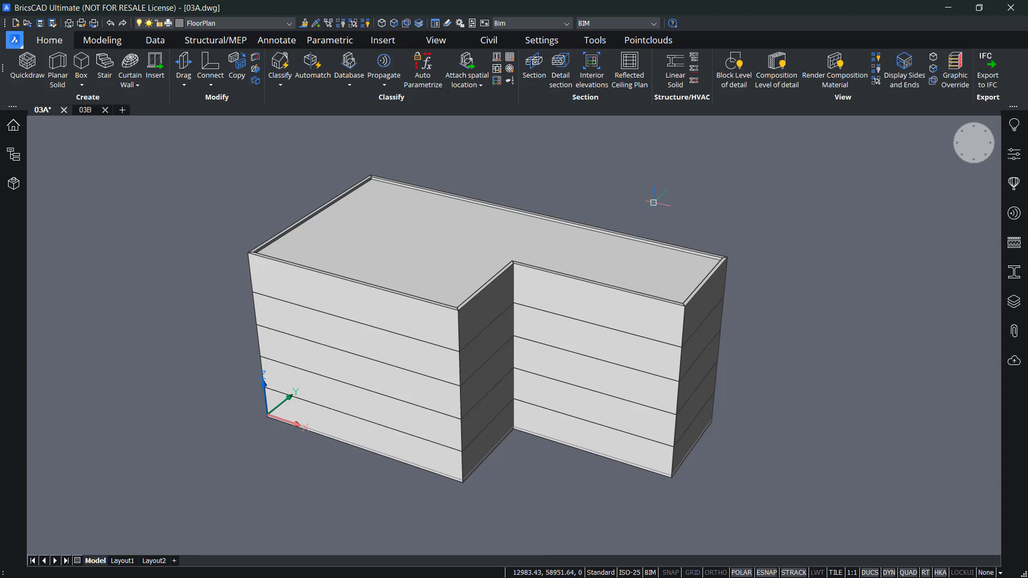
Step: Display the model's structure tree with the bim configuration
{"action": "left_click", "coordinate": [12, 155]}
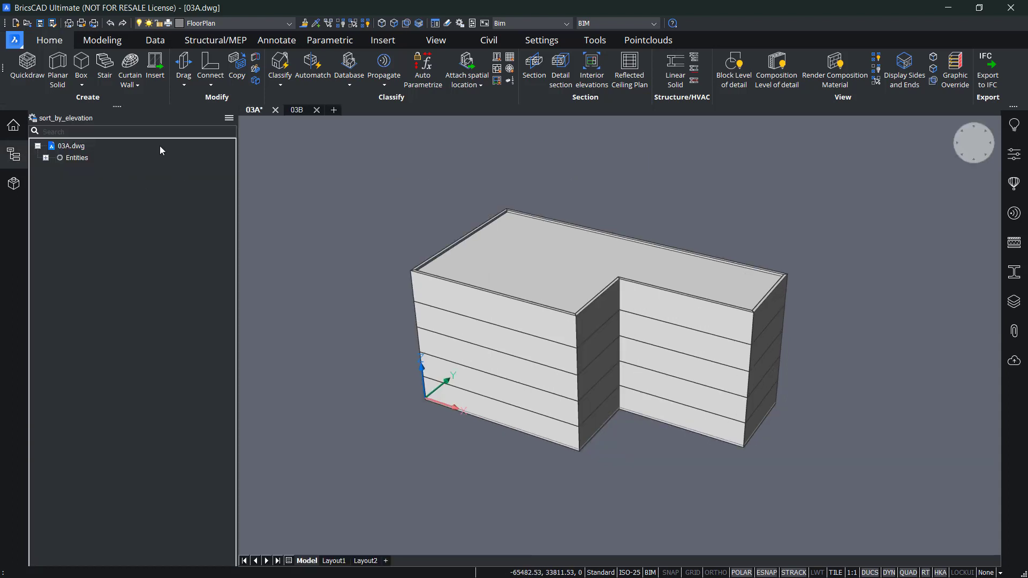
{"action": "left_click", "coordinate": [230, 117]}
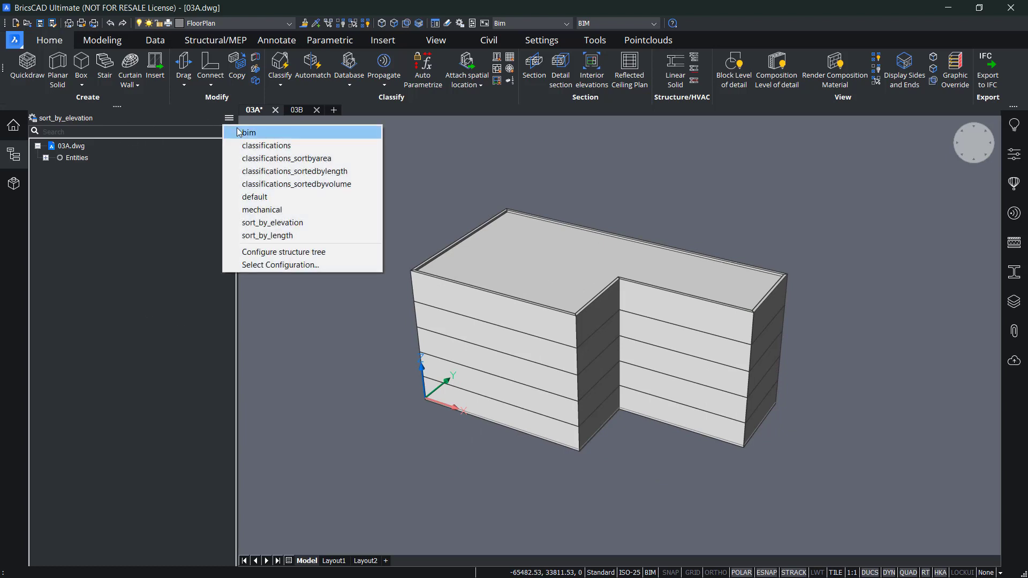
{"action": "left_click", "coordinate": [243, 133]}
Step: Examine the building's storeys in the structure tree, including Floor 3 and the walls of Floor 4, then close the tree and clear the selection
{"action": "left_click", "coordinate": [45, 158]}
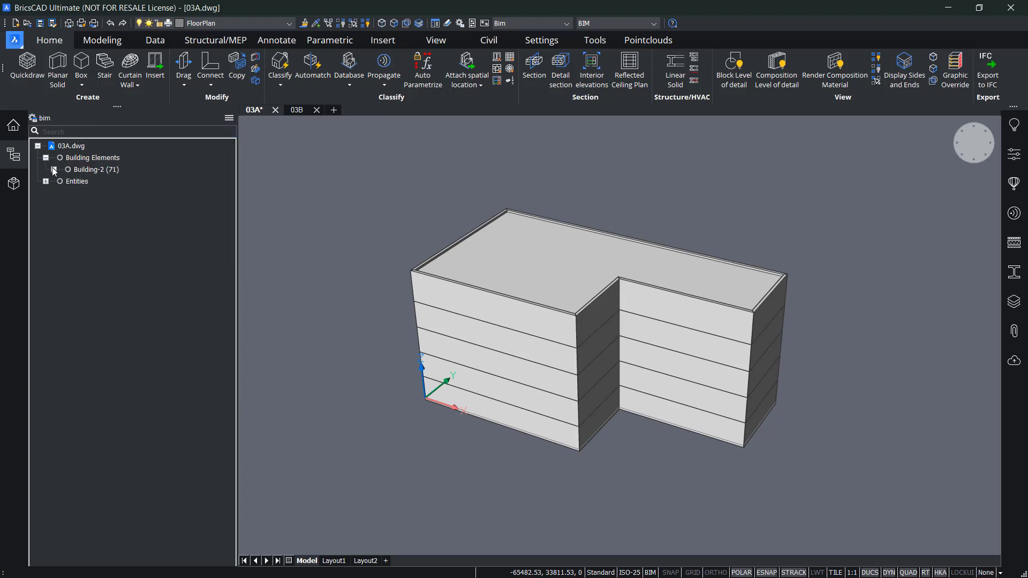
{"action": "left_click", "coordinate": [54, 169]}
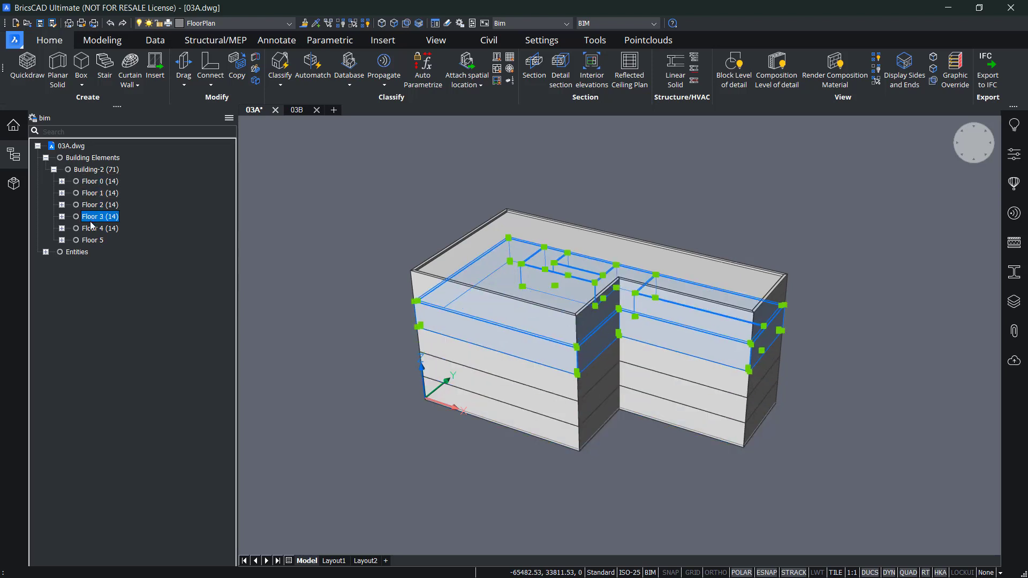
{"action": "left_click", "coordinate": [62, 228]}
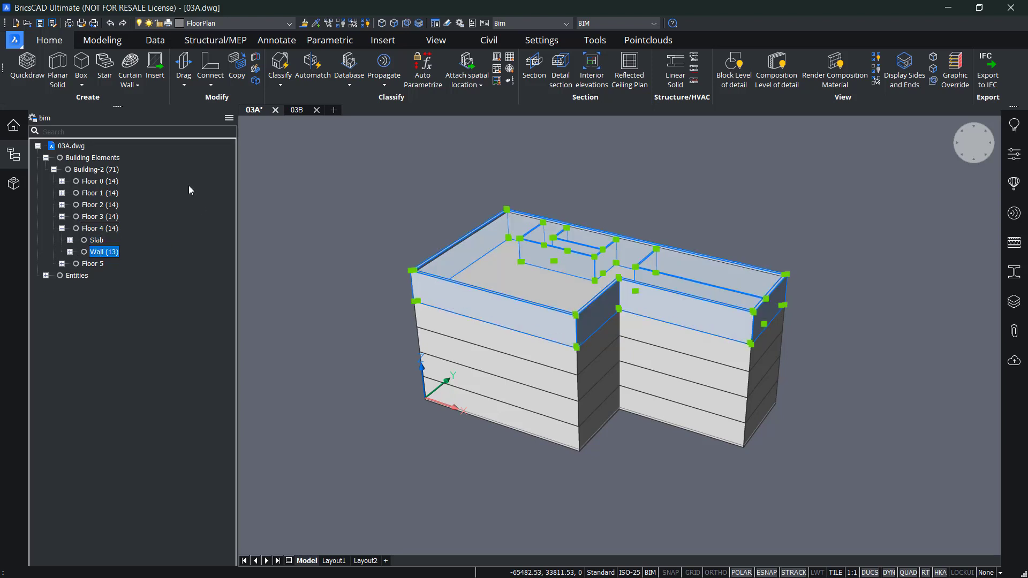
{"action": "left_click", "coordinate": [14, 155]}
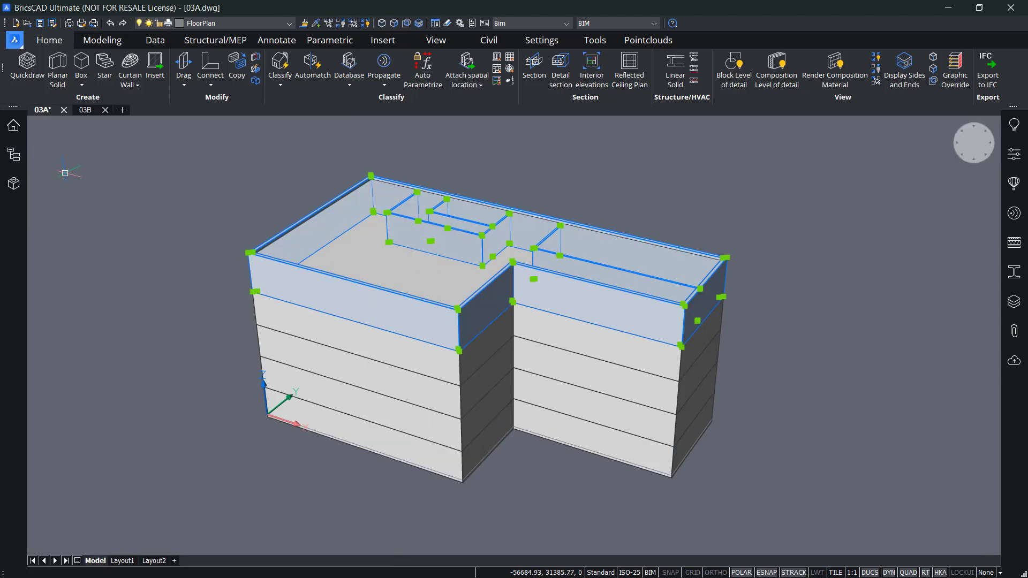
{"action": "left_click", "coordinate": [184, 203]}
{"action": "key", "text": "Escape"}
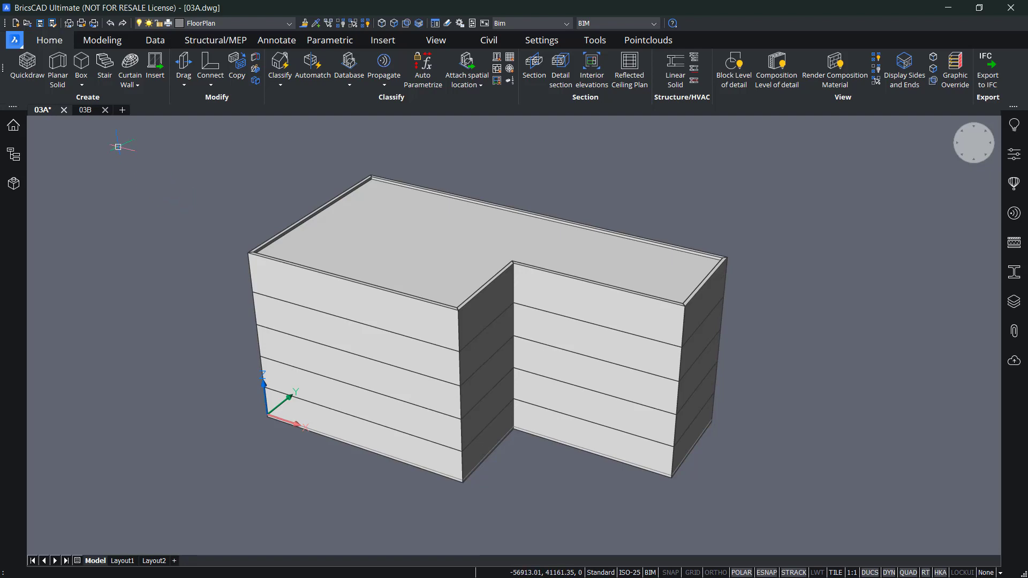
Step: Switch to the 03B drawing and examine its 2D floor plan with the rounded corner and slanted interior walls
{"action": "left_click", "coordinate": [86, 110]}
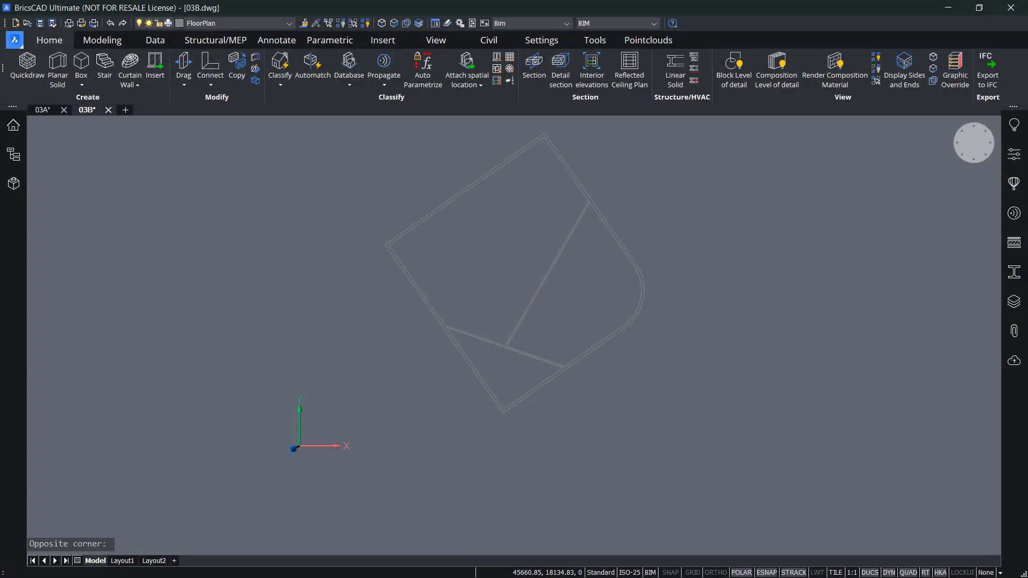
{"action": "middle_click_drag", "start_coordinate": [726, 280], "coordinate": [700, 305]}
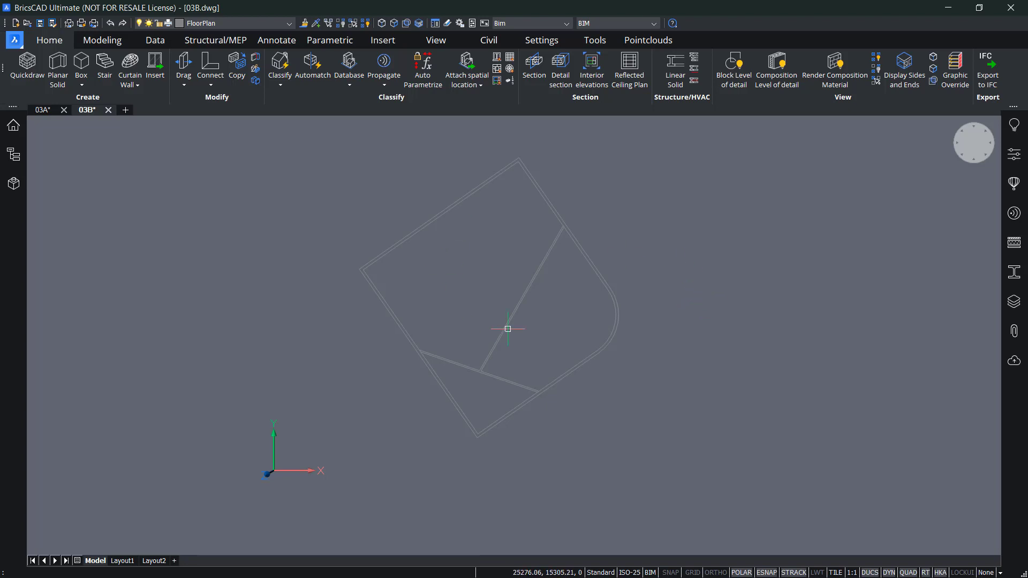
{"action": "middle_click_drag", "start_coordinate": [462, 232], "coordinate": [447, 248]}
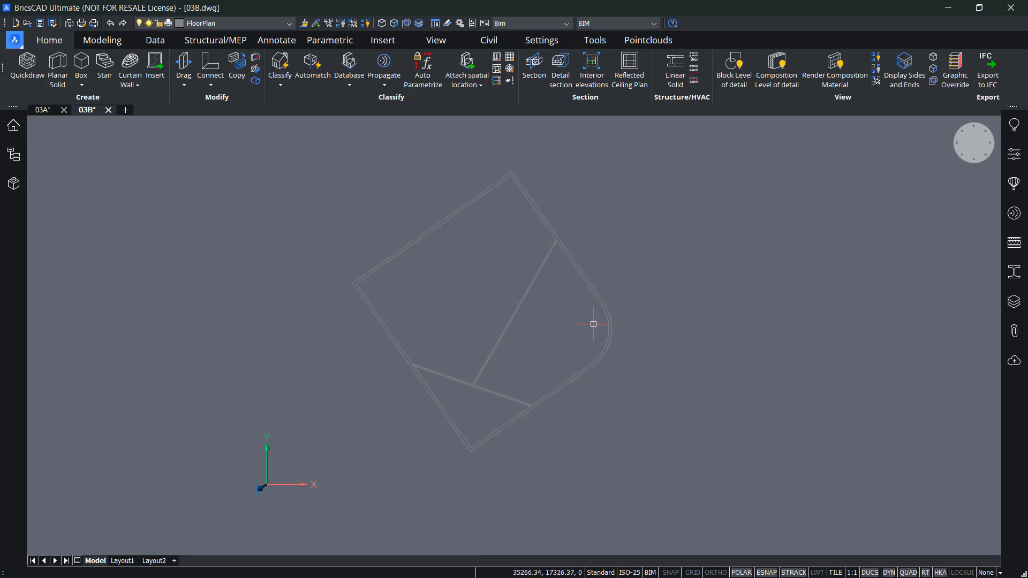
{"action": "middle_click_drag", "start_coordinate": [573, 348], "coordinate": [568, 365]}
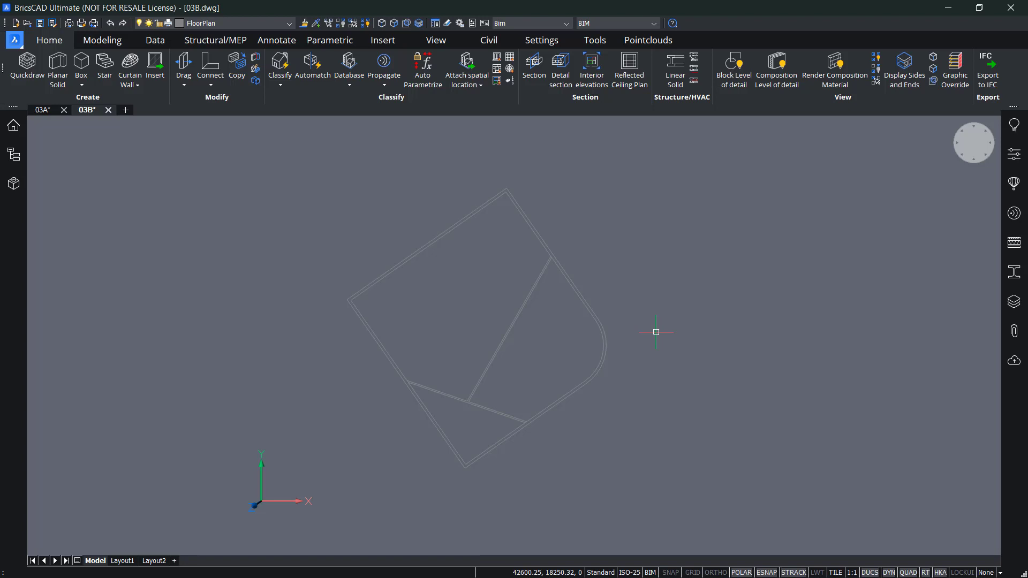
{"action": "scroll", "coordinate": [524, 349], "scroll_direction": "up", "scroll_amount": 6}
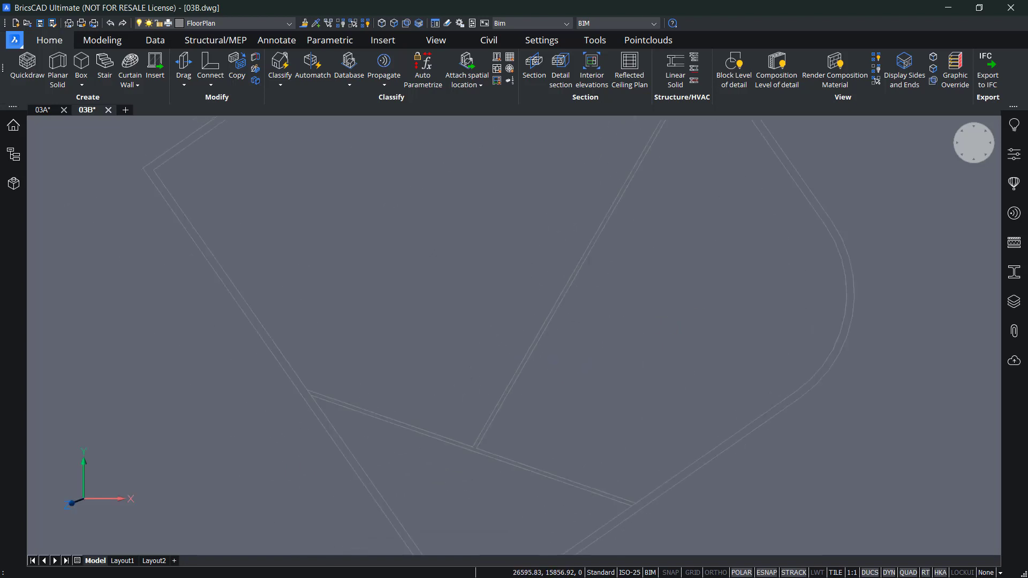
{"action": "middle_click_drag", "start_coordinate": [624, 377], "coordinate": [738, 463], "text": "shift"}
{"action": "left_click", "coordinate": [819, 367]}
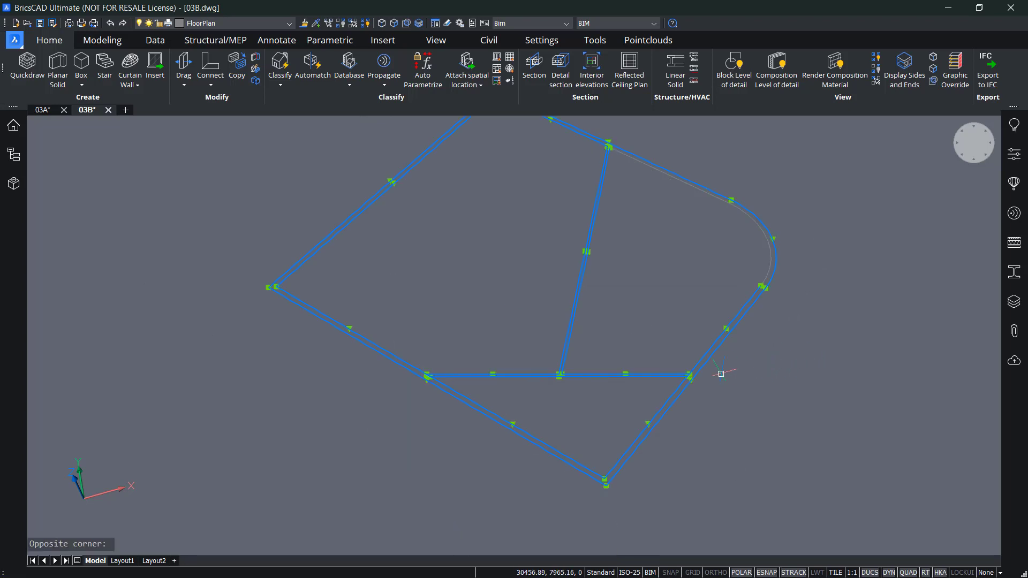
{"action": "key", "text": "Escape"}
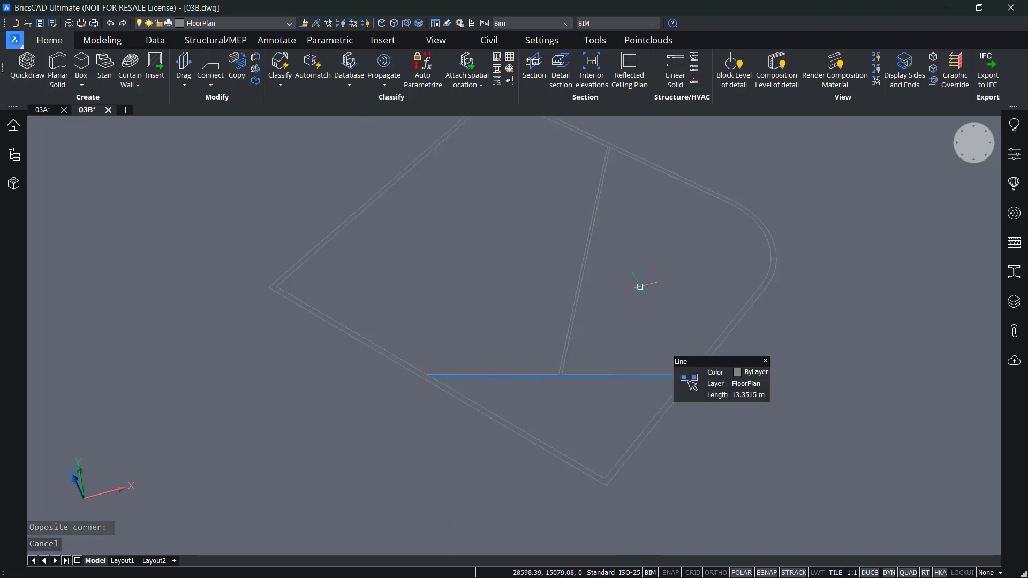
{"action": "middle_click_drag", "start_coordinate": [640, 287], "coordinate": [620, 325], "text": "shift"}
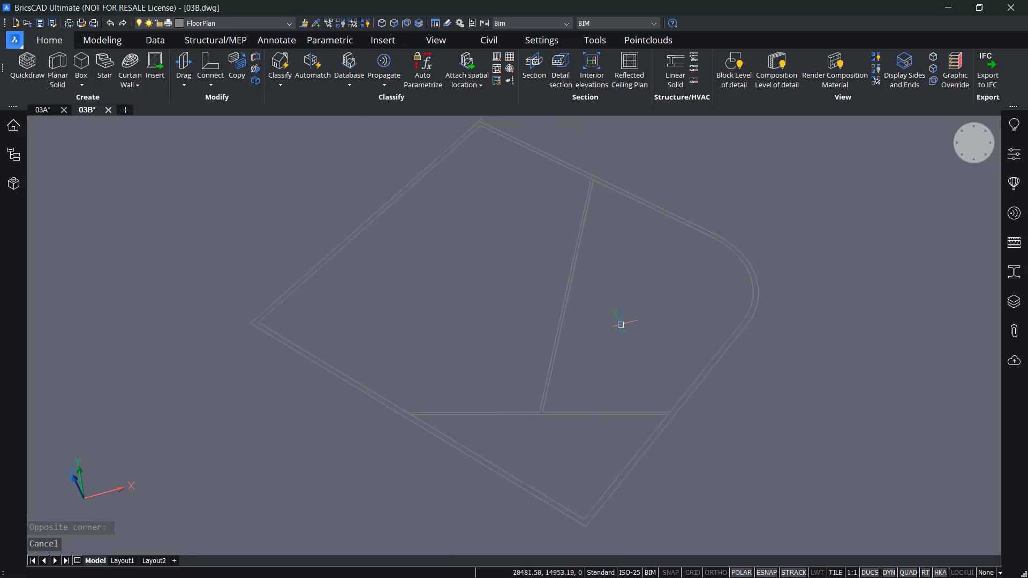
Step: Enable boundary detection and extrude the closed outline between the plan's outer wall lines into a solid 3000 mm high
{"action": "left_click", "coordinate": [407, 24]}
{"action": "middle_click_drag", "start_coordinate": [608, 328], "coordinate": [547, 218]}
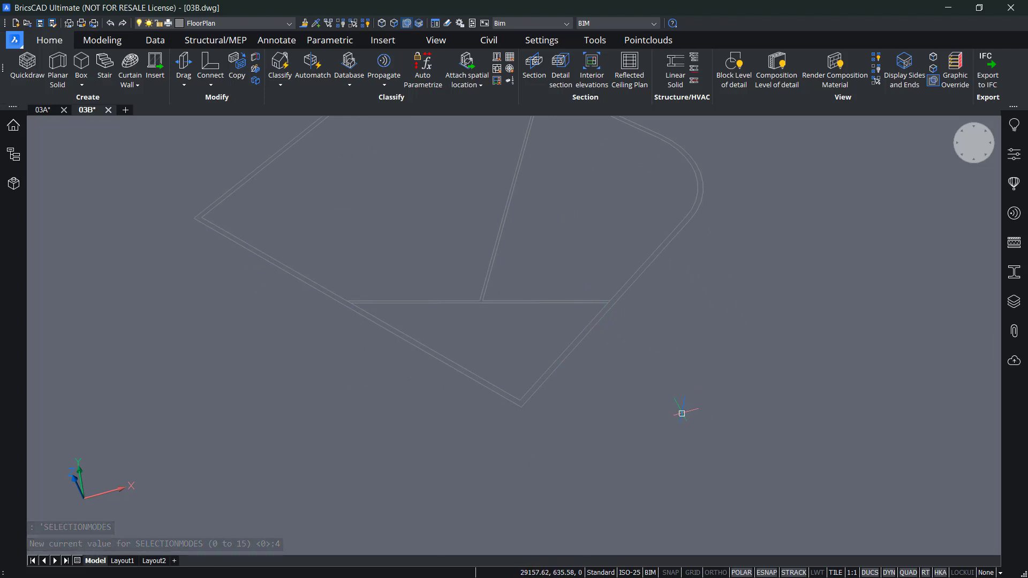
{"action": "scroll", "coordinate": [547, 399], "scroll_direction": "up", "scroll_amount": 3}
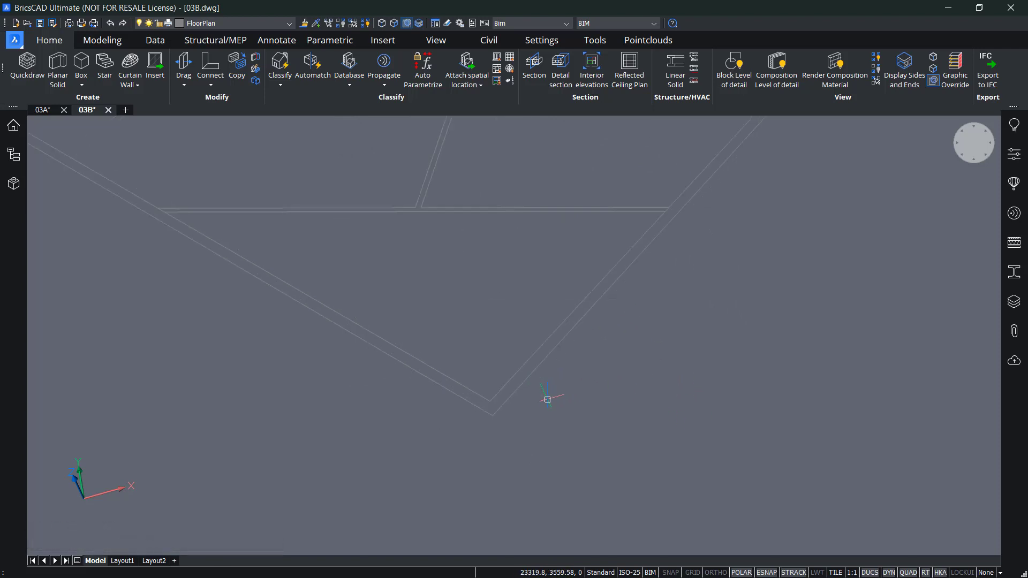
{"action": "scroll", "coordinate": [547, 399], "scroll_direction": "up", "scroll_amount": 5}
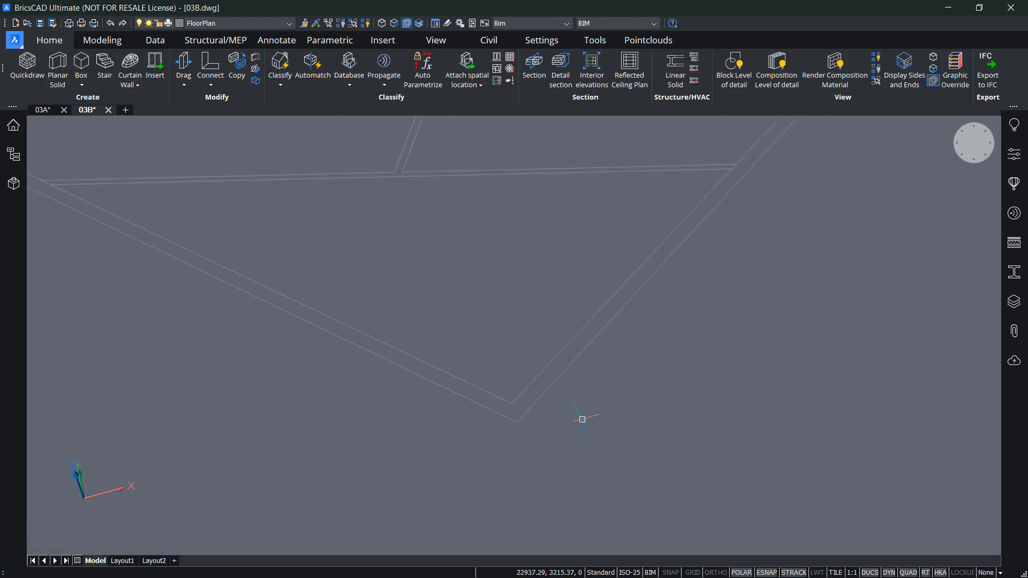
{"action": "middle_click_drag", "start_coordinate": [582, 420], "coordinate": [588, 447]}
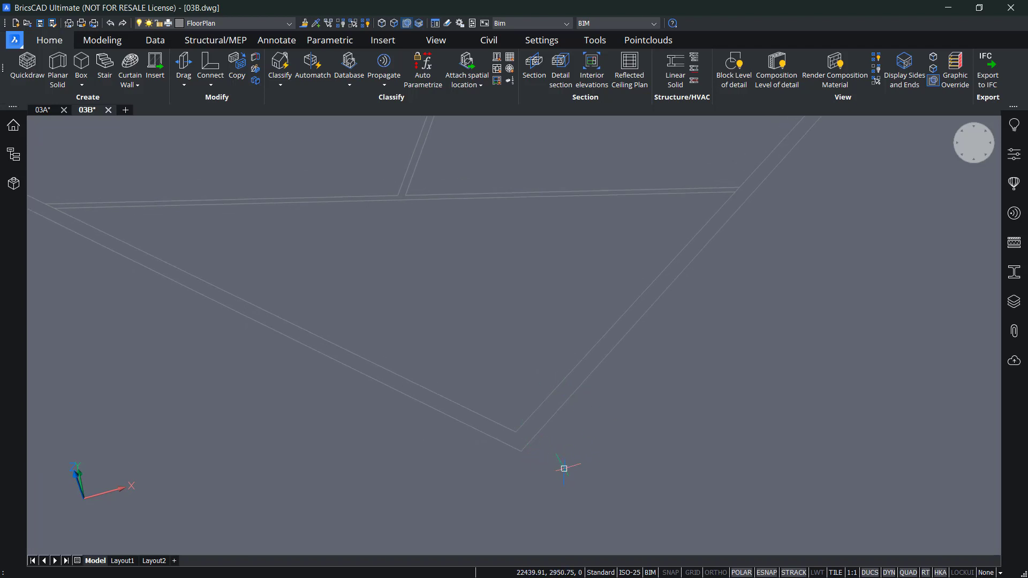
{"action": "mouse_move", "coordinate": [521, 436]}
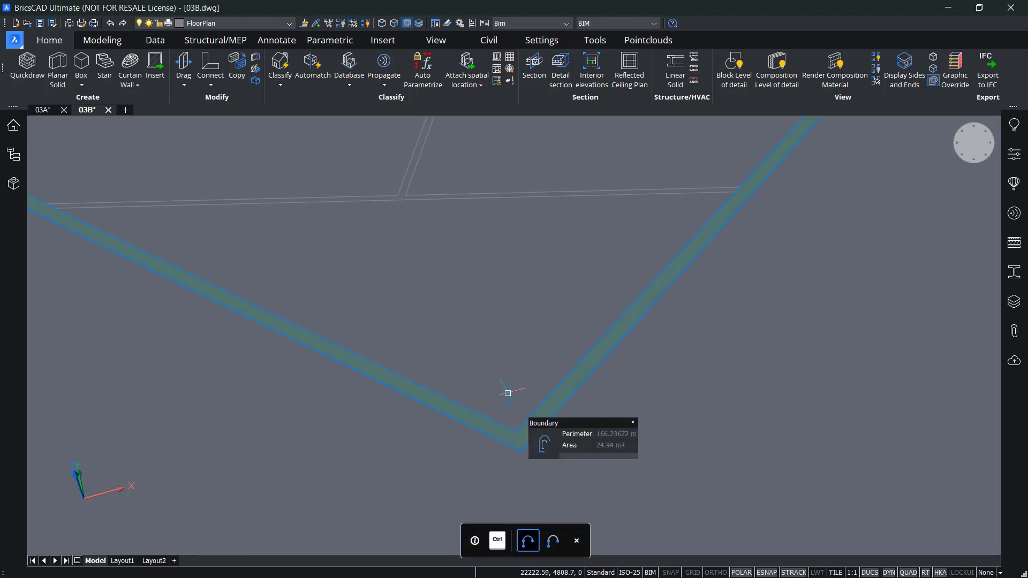
{"action": "scroll", "coordinate": [509, 385], "scroll_direction": "up", "scroll_amount": 2}
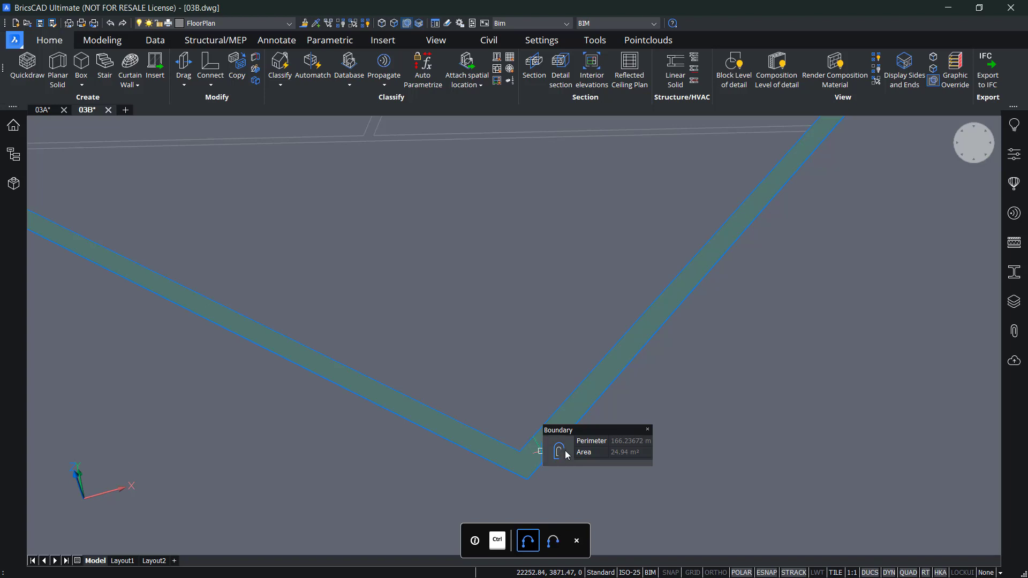
{"action": "mouse_move", "coordinate": [561, 455]}
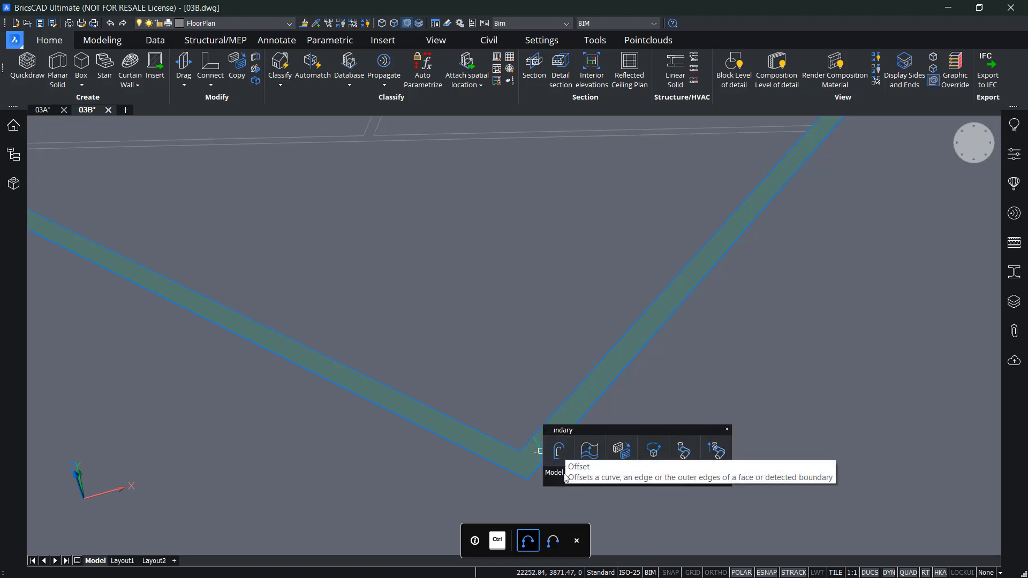
{"action": "mouse_move", "coordinate": [566, 477]}
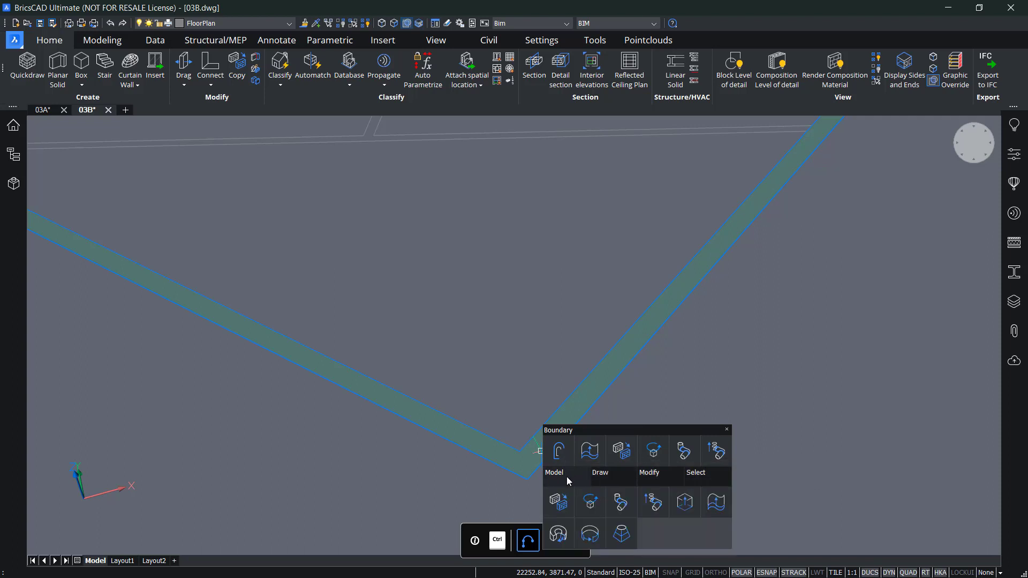
{"action": "left_click", "coordinate": [690, 506]}
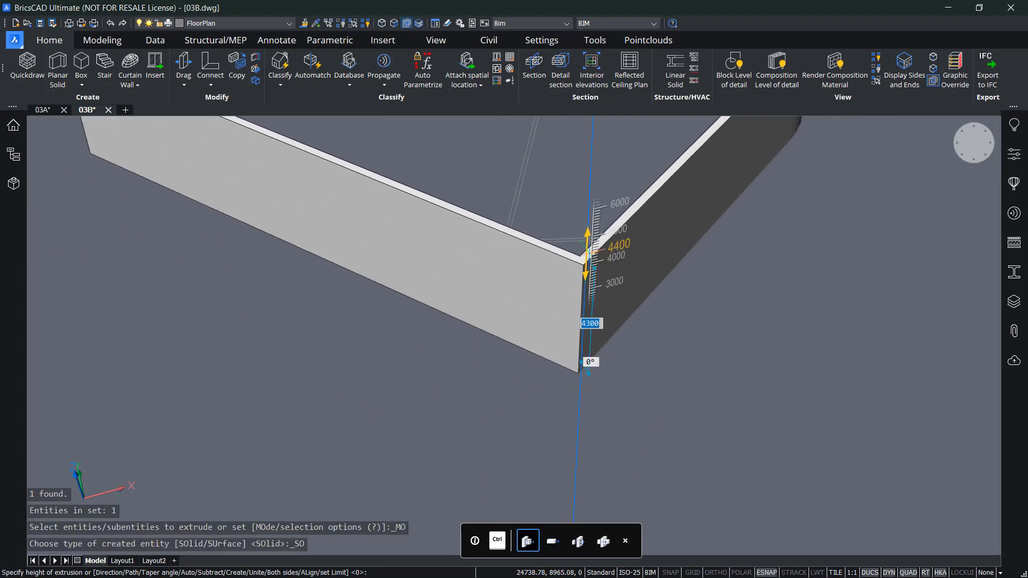
{"action": "type", "text": "3000"}
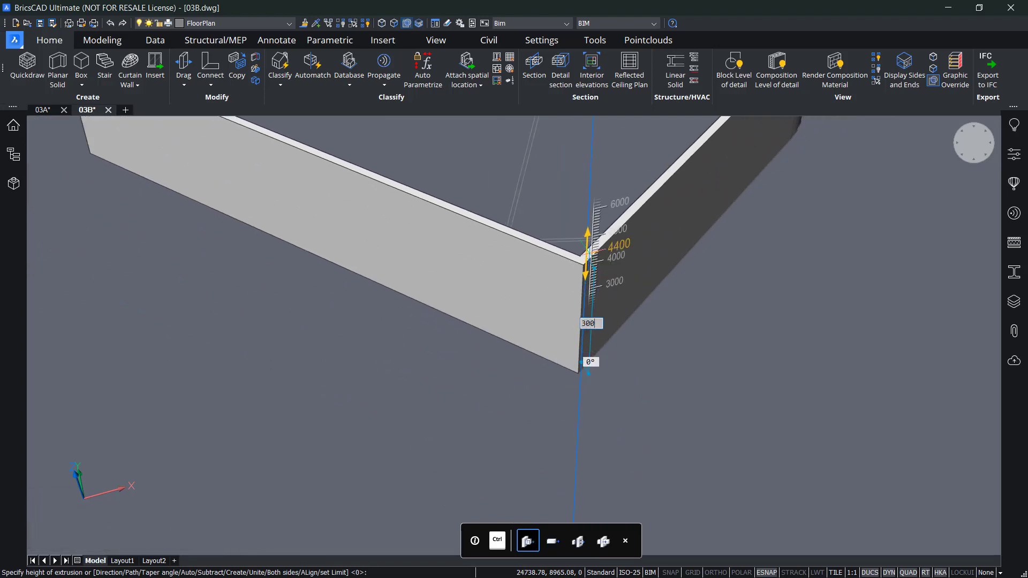
{"action": "key", "text": "Return"}
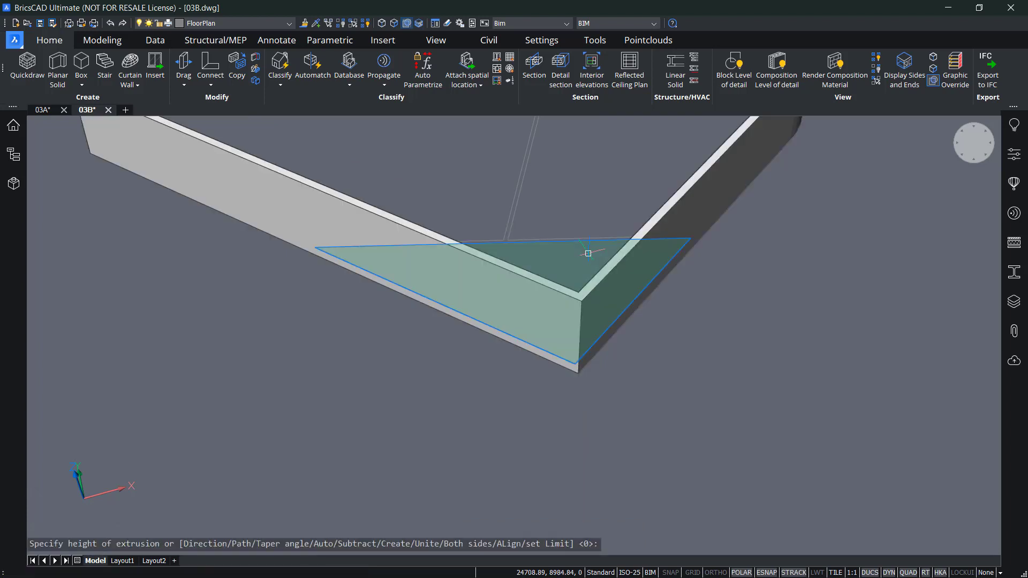
Step: Push/pull the underside face of the outer wall solid 250 mm downwards, below the plan level
{"action": "scroll", "coordinate": [588, 254], "scroll_direction": "down", "scroll_amount": 5}
{"action": "middle_click_drag", "start_coordinate": [556, 367], "coordinate": [573, 428]}
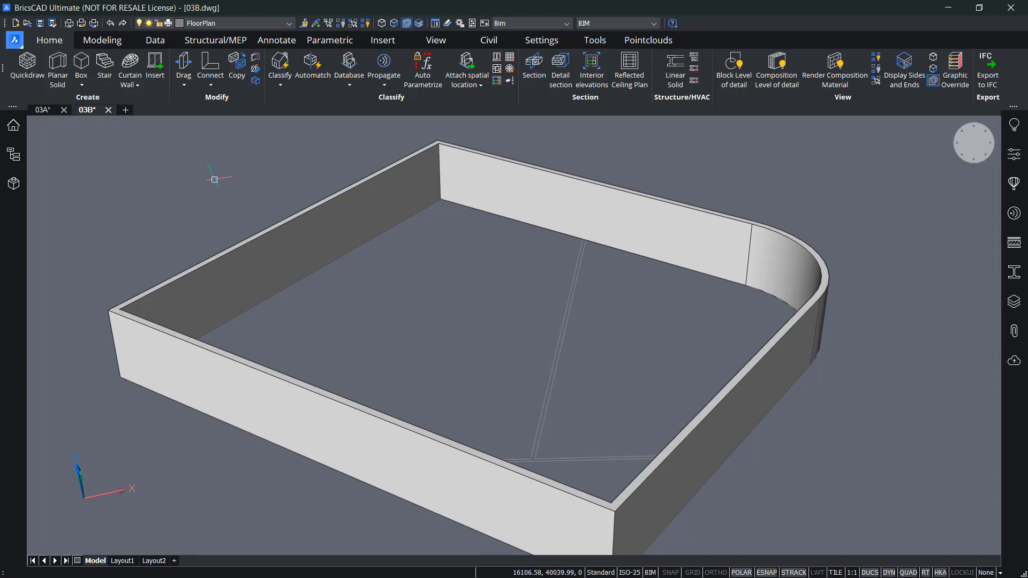
{"action": "middle_click_drag", "start_coordinate": [367, 344], "coordinate": [369, 255]}
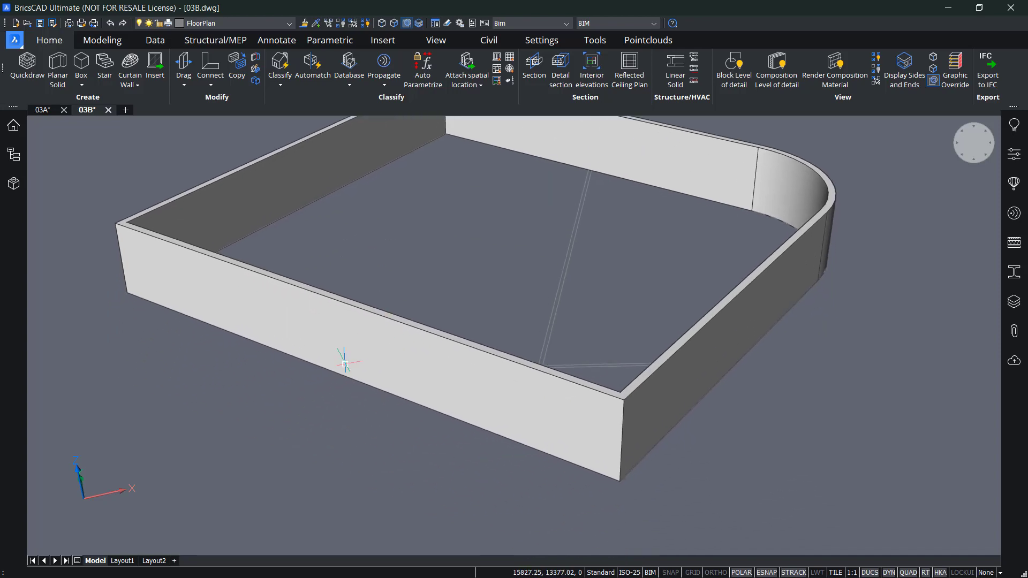
{"action": "middle_click_drag", "start_coordinate": [346, 364], "coordinate": [310, 209], "text": "shift"}
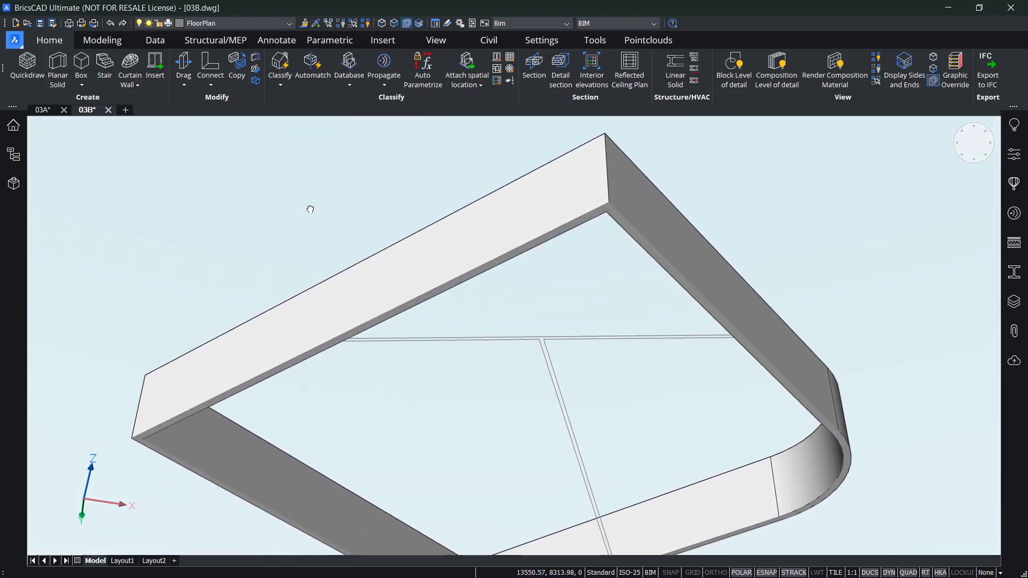
{"action": "scroll", "coordinate": [238, 345], "scroll_direction": "up", "scroll_amount": 5}
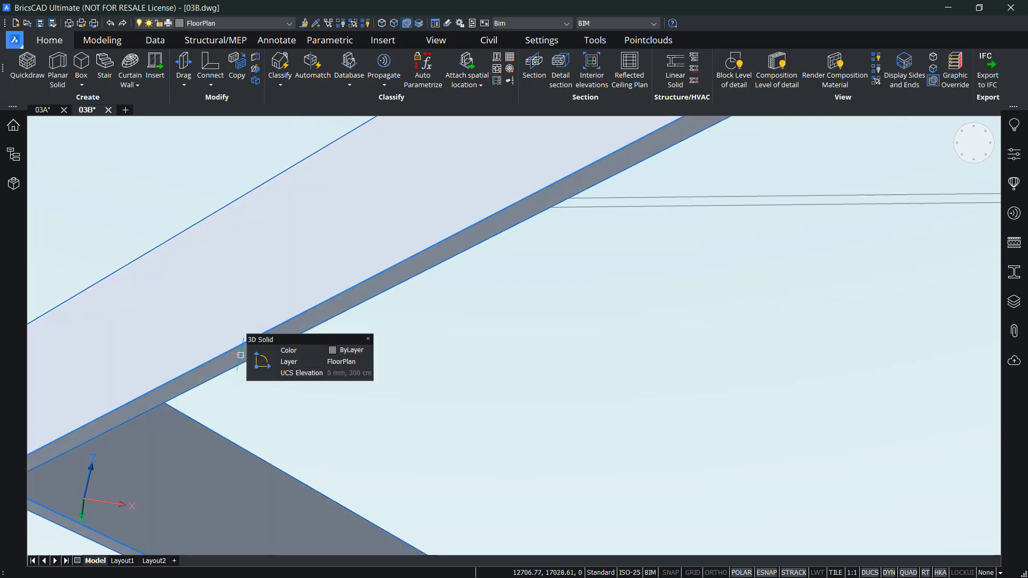
{"action": "key", "text": "ctrl"}
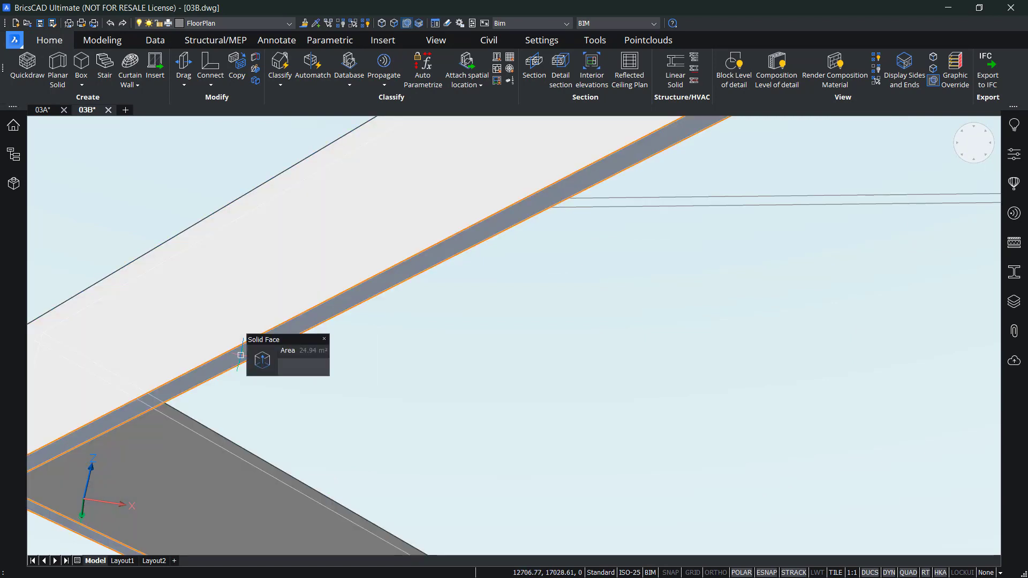
{"action": "mouse_move", "coordinate": [261, 361]}
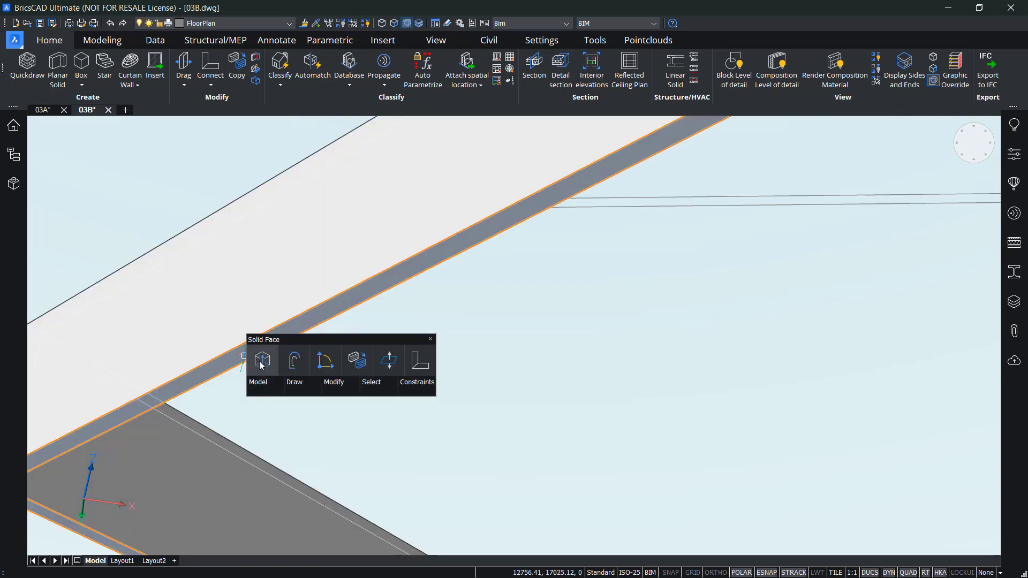
{"action": "left_click", "coordinate": [388, 363]}
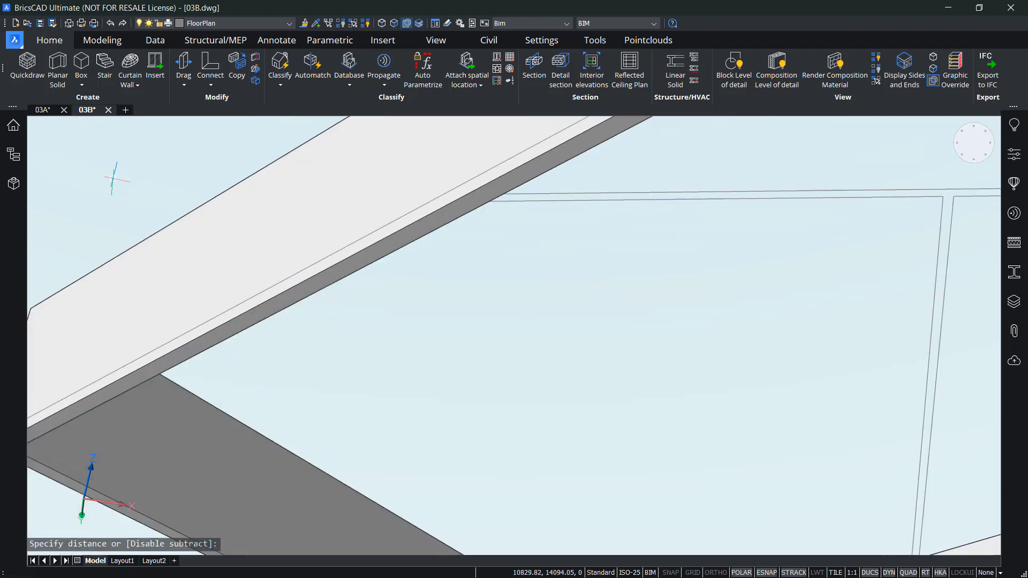
{"action": "middle_click_drag", "start_coordinate": [114, 178], "coordinate": [127, 298], "text": "shift"}
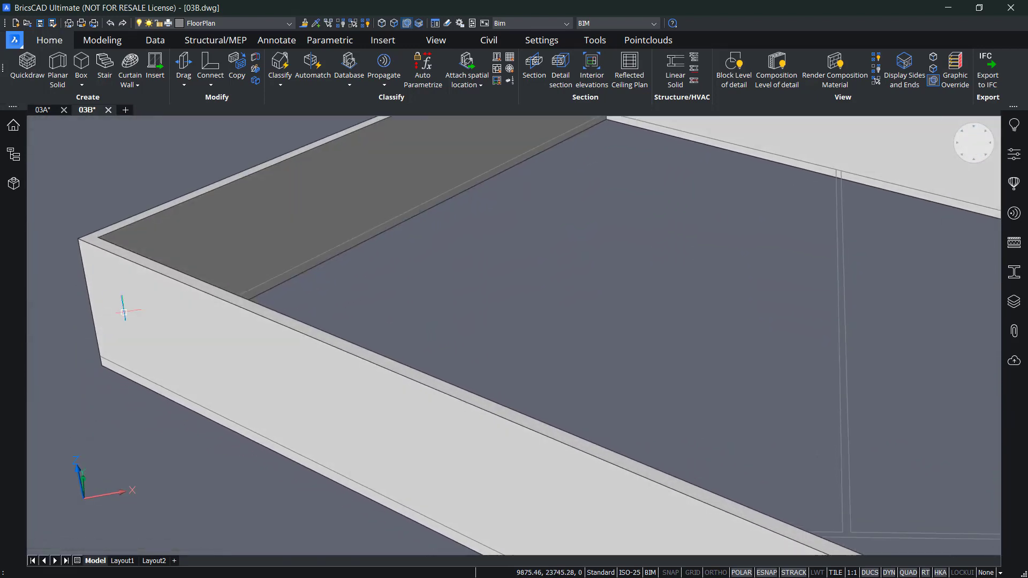
{"action": "scroll", "coordinate": [392, 362], "scroll_direction": "up", "scroll_amount": 3}
{"action": "middle_click_drag", "start_coordinate": [406, 335], "coordinate": [326, 360], "text": "shift"}
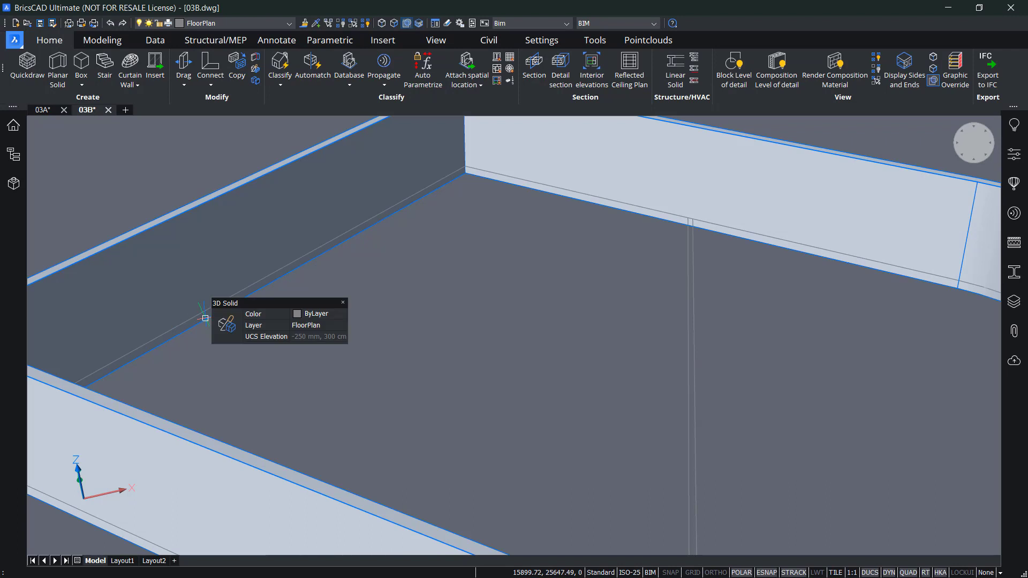
Step: Extrude the narrow boundary on the inner wall face below the plan level into a floor slab reaching the start of the rounded corner
{"action": "scroll", "coordinate": [161, 321], "scroll_direction": "up", "scroll_amount": 3}
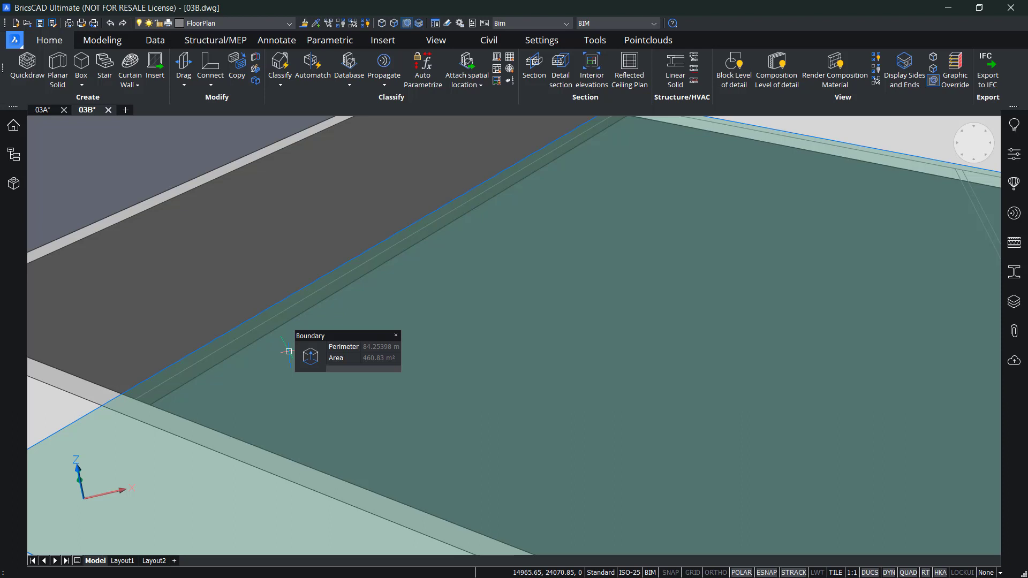
{"action": "scroll", "coordinate": [288, 351], "scroll_direction": "down", "scroll_amount": 1}
{"action": "scroll", "coordinate": [287, 351], "scroll_direction": "up", "scroll_amount": 4}
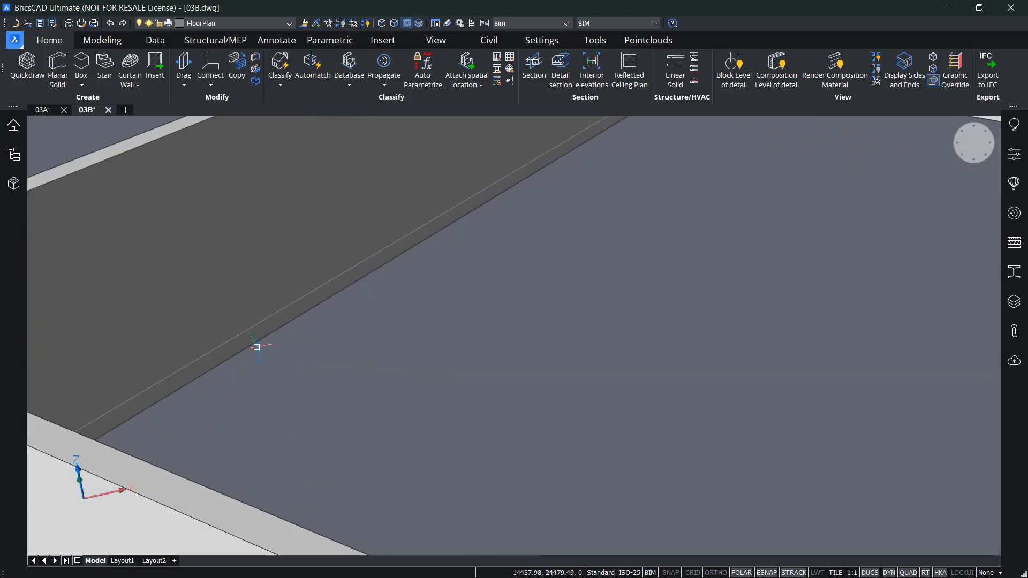
{"action": "mouse_move", "coordinate": [250, 336]}
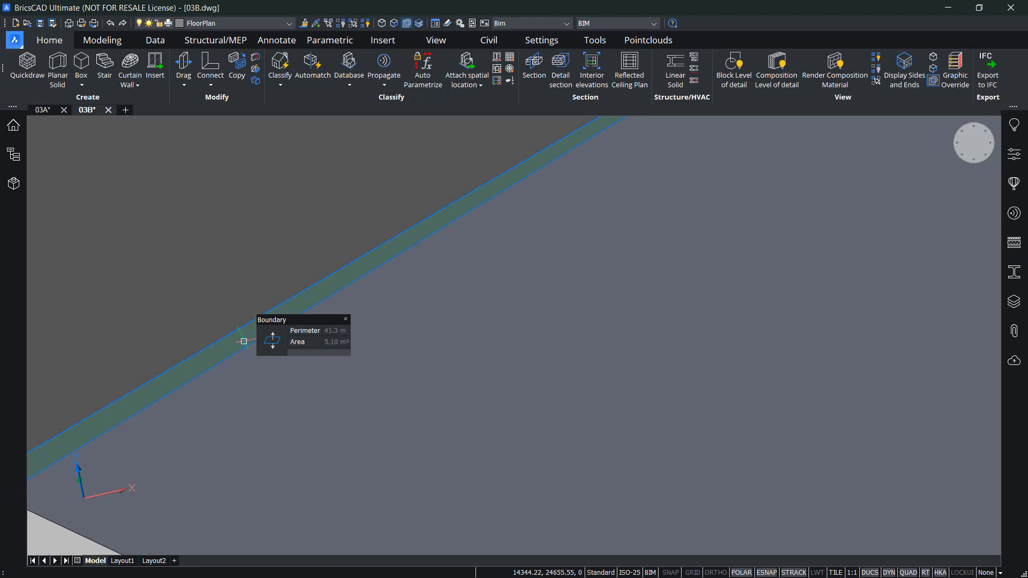
{"action": "key", "text": "ctrl"}
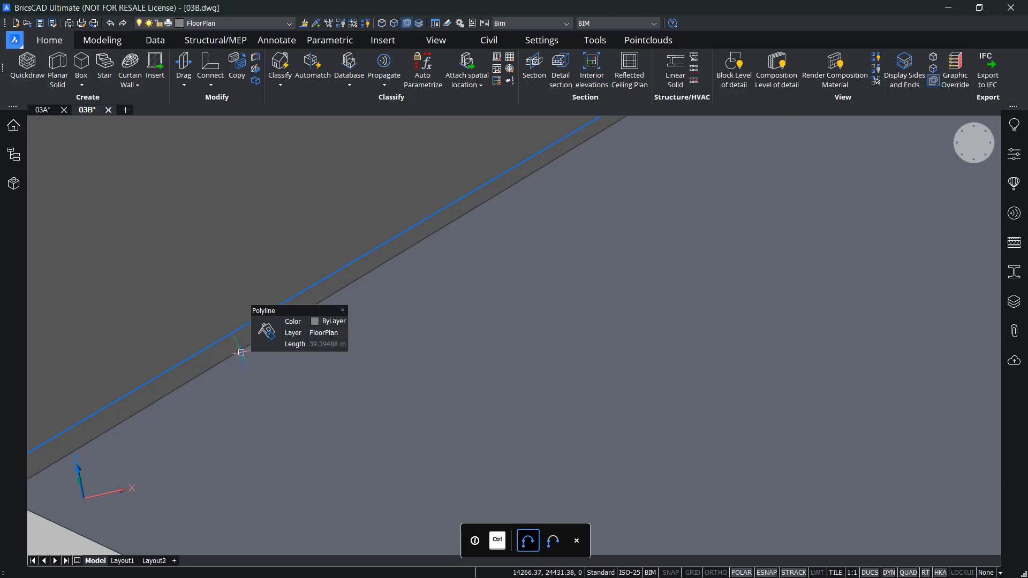
{"action": "mouse_move", "coordinate": [314, 395]}
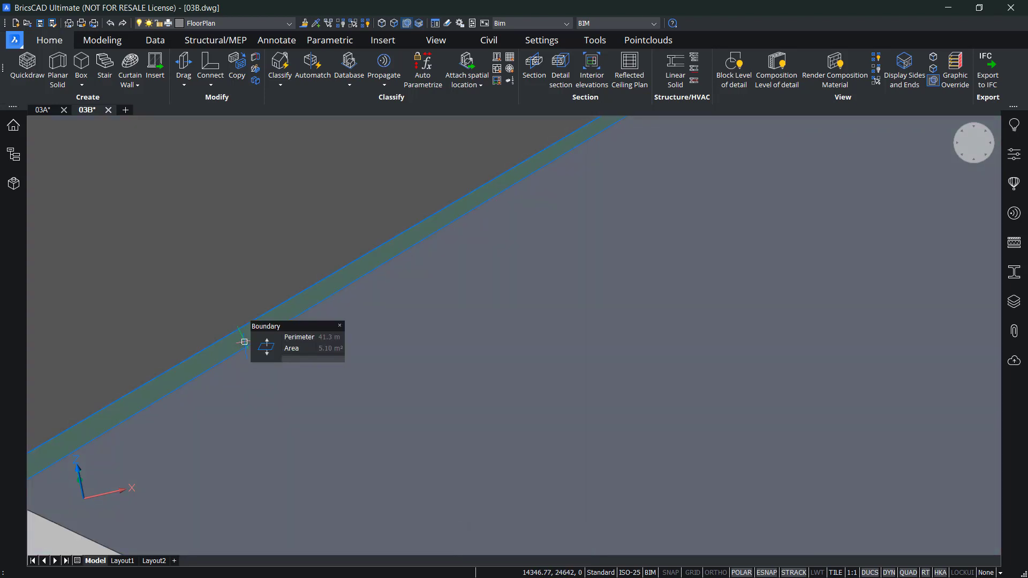
{"action": "mouse_move", "coordinate": [265, 356]}
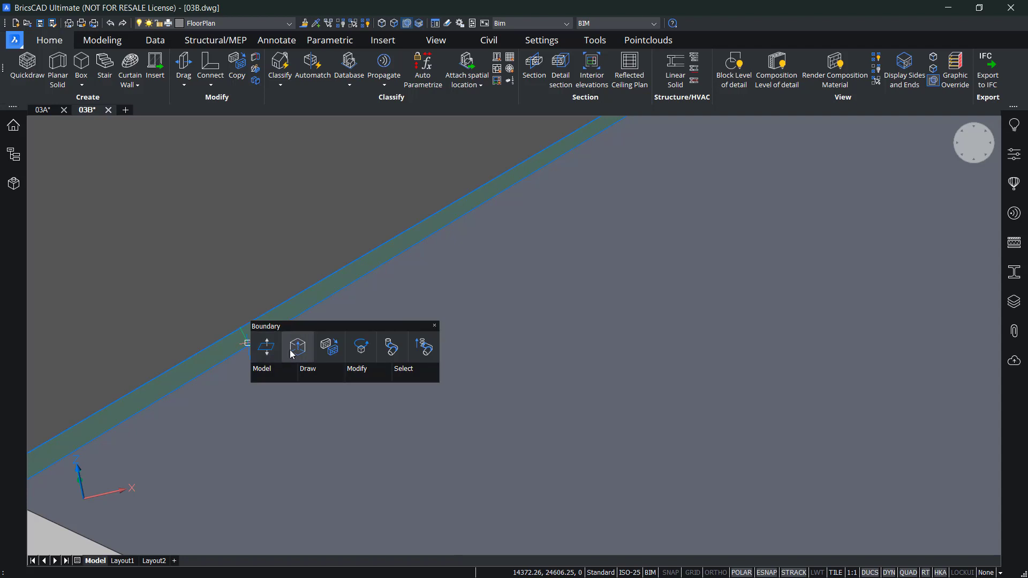
{"action": "left_click", "coordinate": [276, 353]}
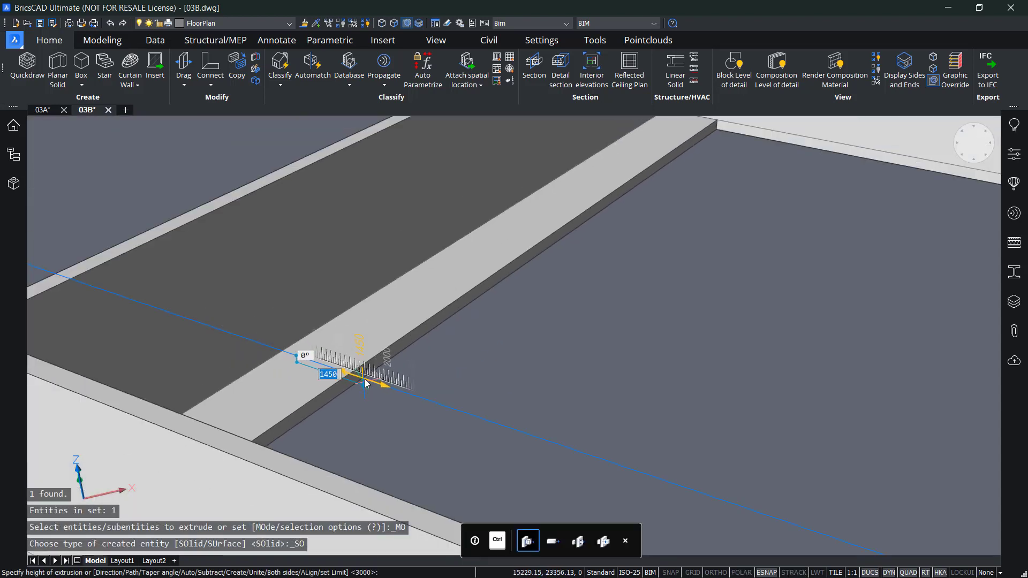
{"action": "scroll", "coordinate": [605, 455], "scroll_direction": "down", "scroll_amount": 5}
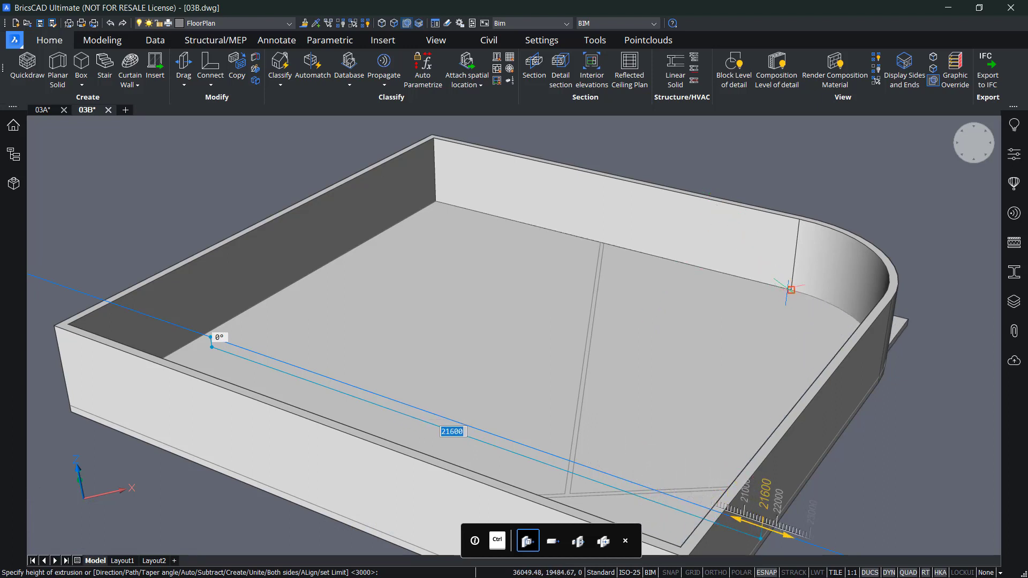
{"action": "left_click", "coordinate": [787, 290]}
{"action": "scroll", "coordinate": [800, 188], "scroll_direction": "up", "scroll_amount": 2}
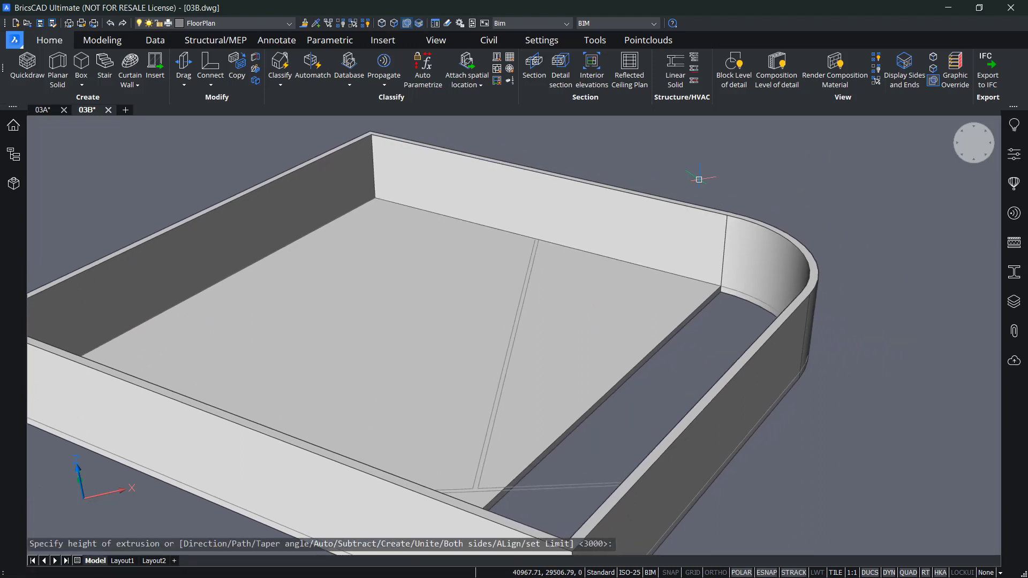
Step: Disable boundary detection and connect the floor slab's free side face to the nearest walls, filling the rounded corner
{"action": "middle_click_drag", "start_coordinate": [801, 188], "coordinate": [674, 245], "text": "shift"}
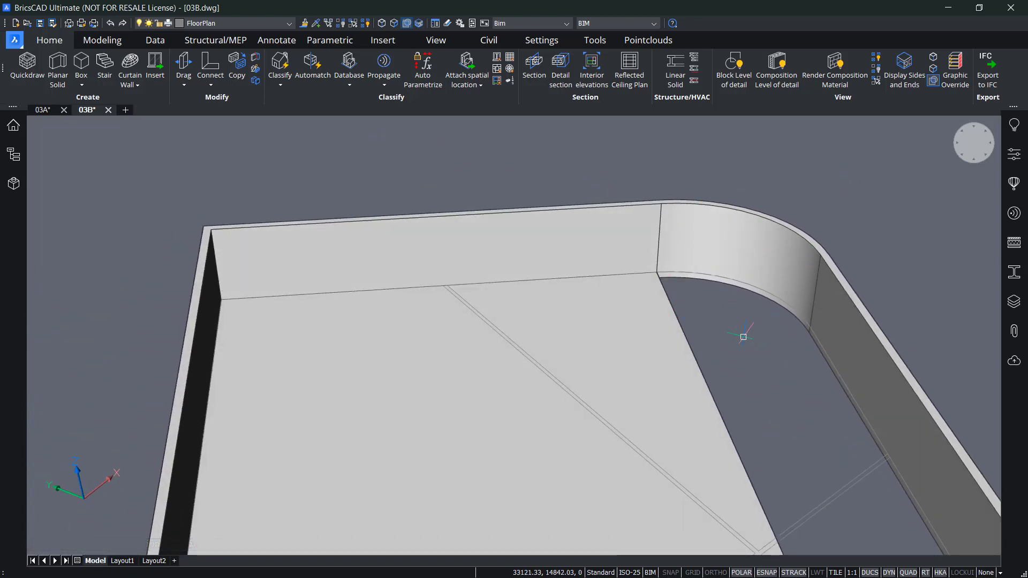
{"action": "middle_click_drag", "start_coordinate": [744, 336], "coordinate": [681, 371], "text": "shift"}
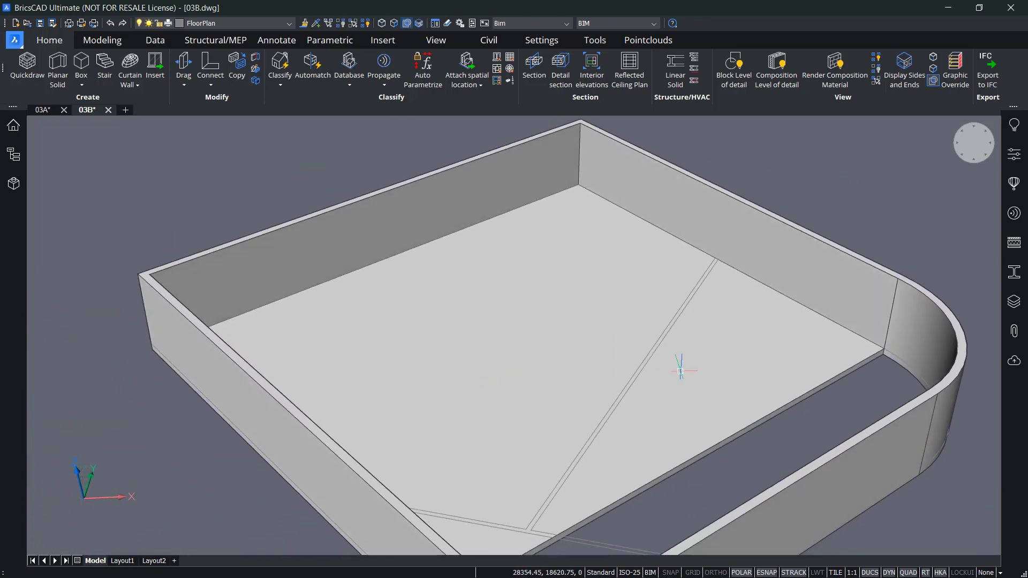
{"action": "scroll", "coordinate": [803, 369], "scroll_direction": "up", "scroll_amount": 5}
{"action": "scroll", "coordinate": [757, 337], "scroll_direction": "down", "scroll_amount": 3}
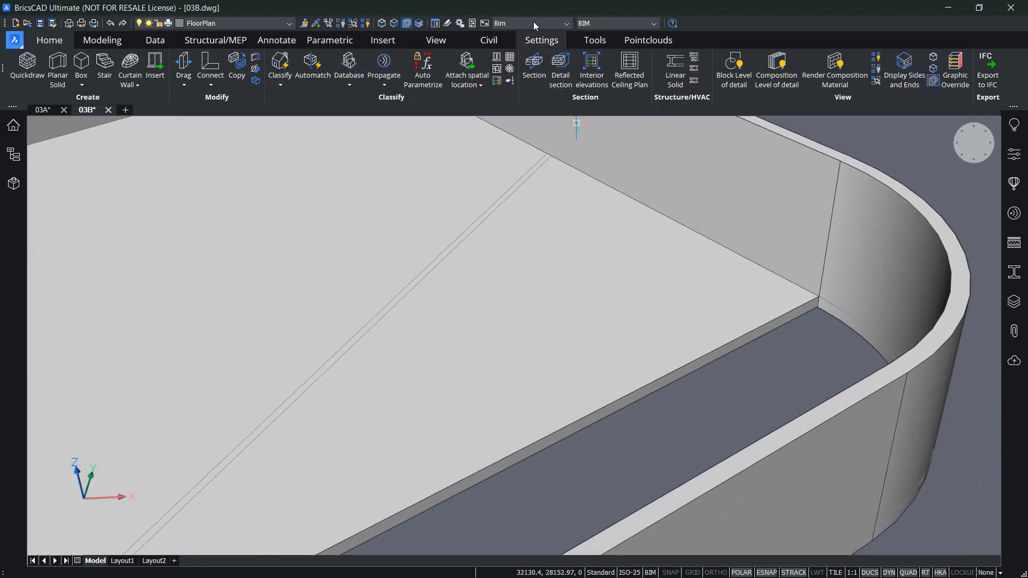
{"action": "left_click", "coordinate": [407, 23]}
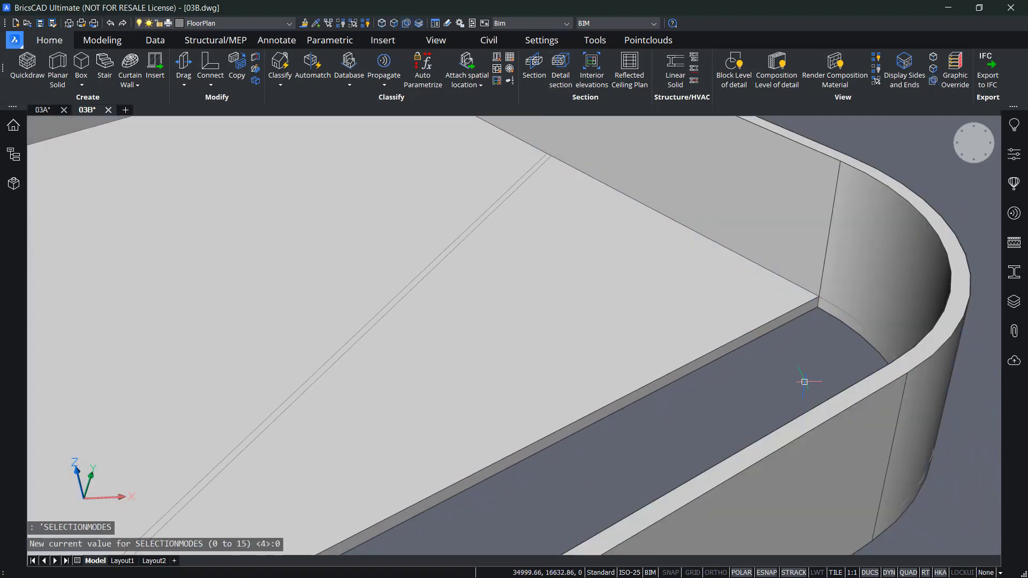
{"action": "scroll", "coordinate": [705, 356], "scroll_direction": "up", "scroll_amount": 5}
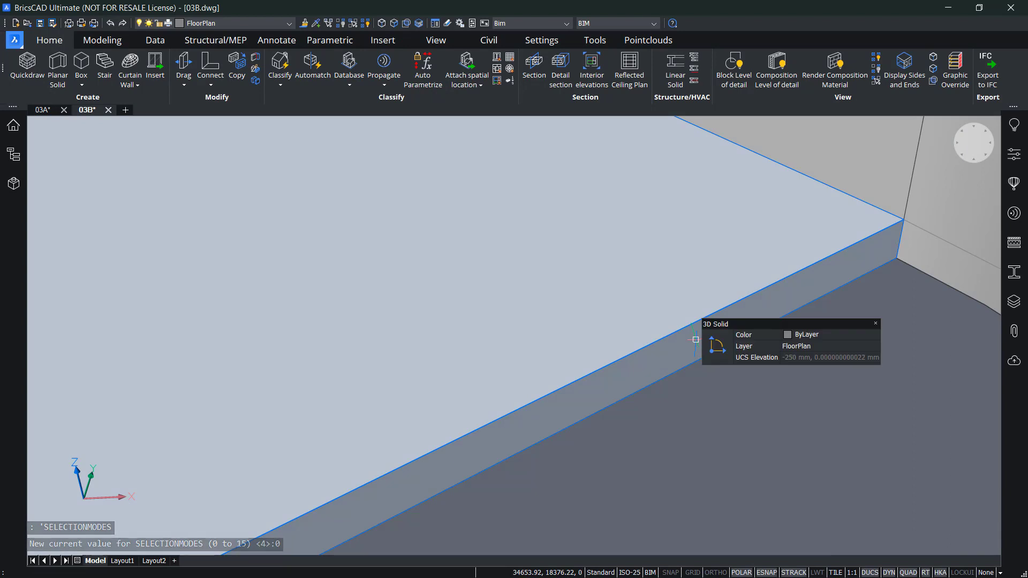
{"action": "key", "text": "ctrl"}
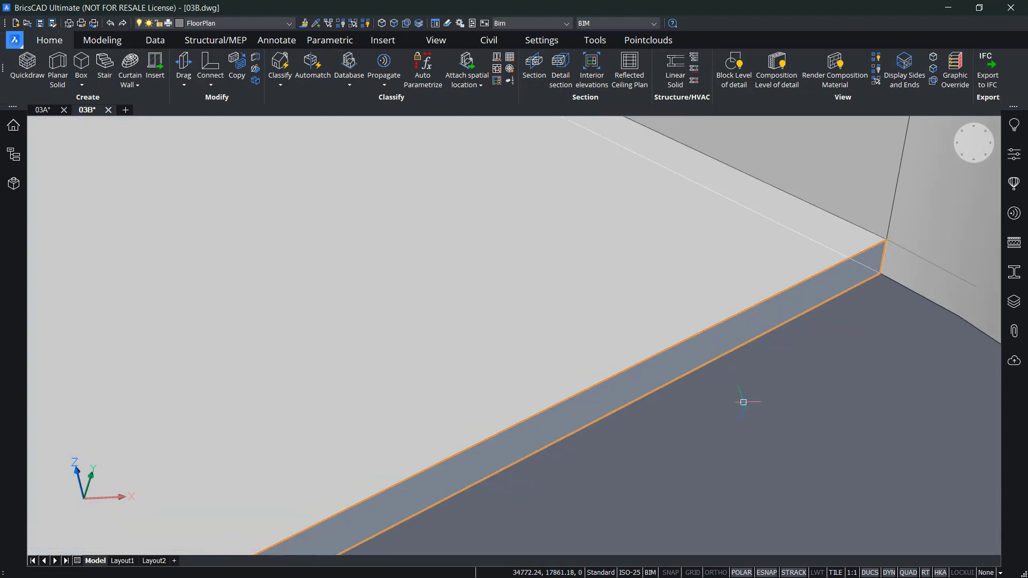
{"action": "scroll", "coordinate": [744, 402], "scroll_direction": "down", "scroll_amount": 2}
{"action": "mouse_move", "coordinate": [751, 436]}
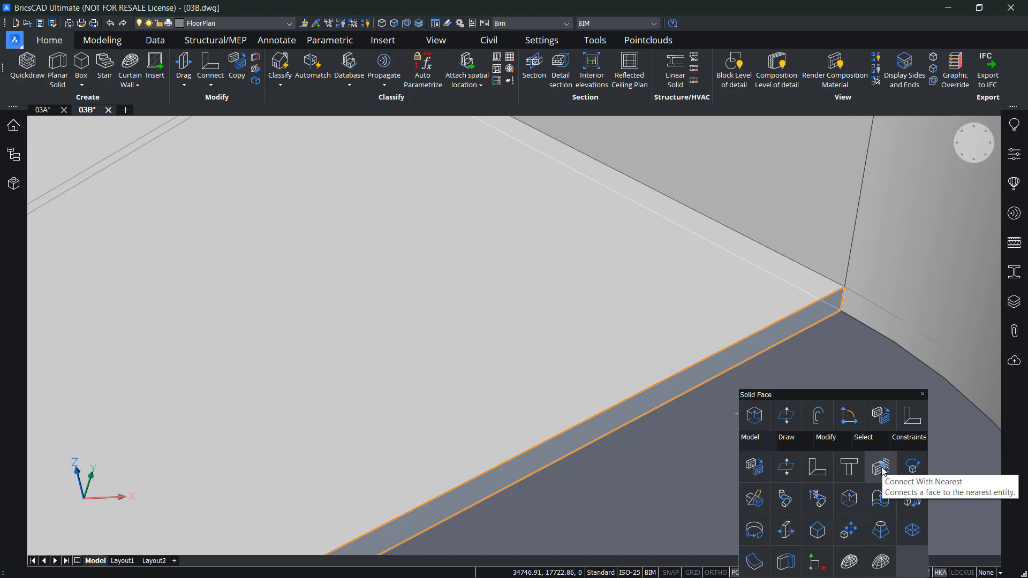
{"action": "left_click", "coordinate": [882, 471]}
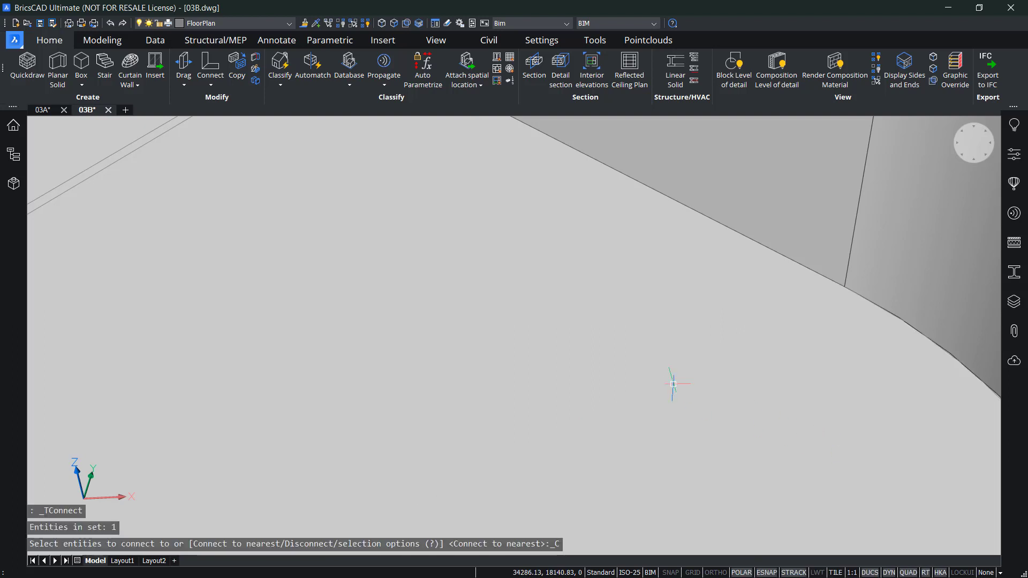
{"action": "scroll", "coordinate": [670, 384], "scroll_direction": "down", "scroll_amount": 5}
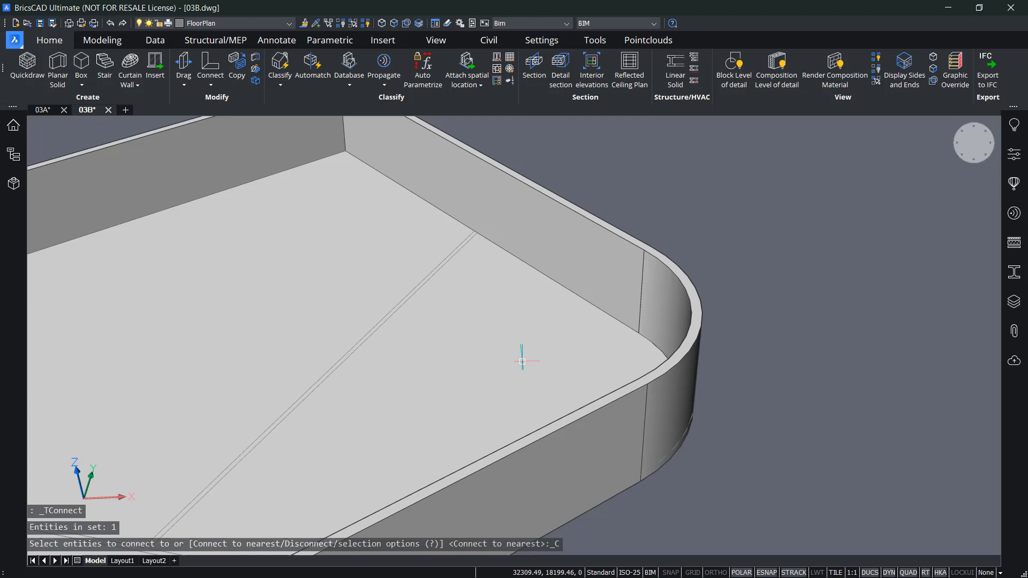
{"action": "middle_click_drag", "start_coordinate": [522, 362], "coordinate": [504, 335], "text": "shift"}
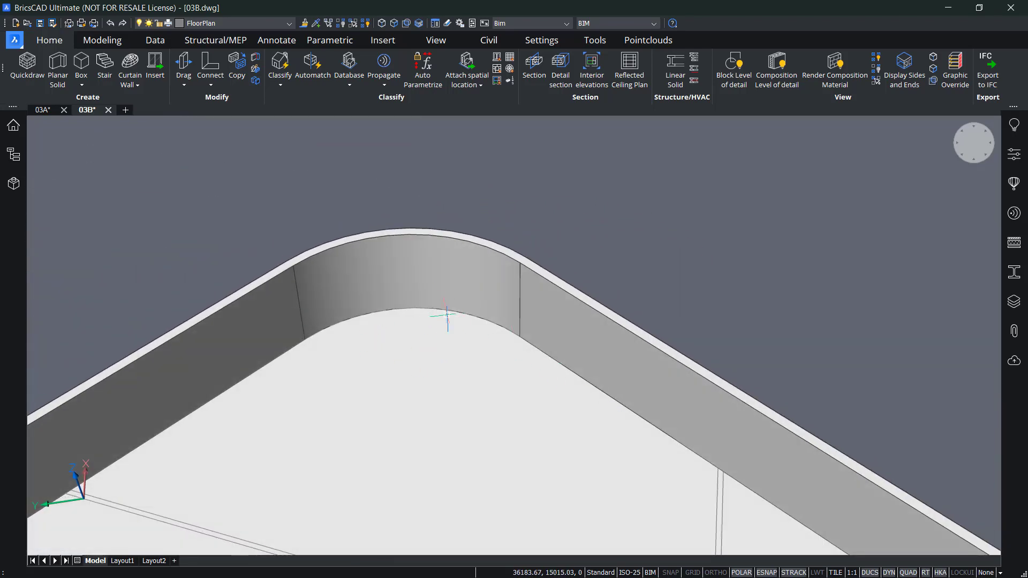
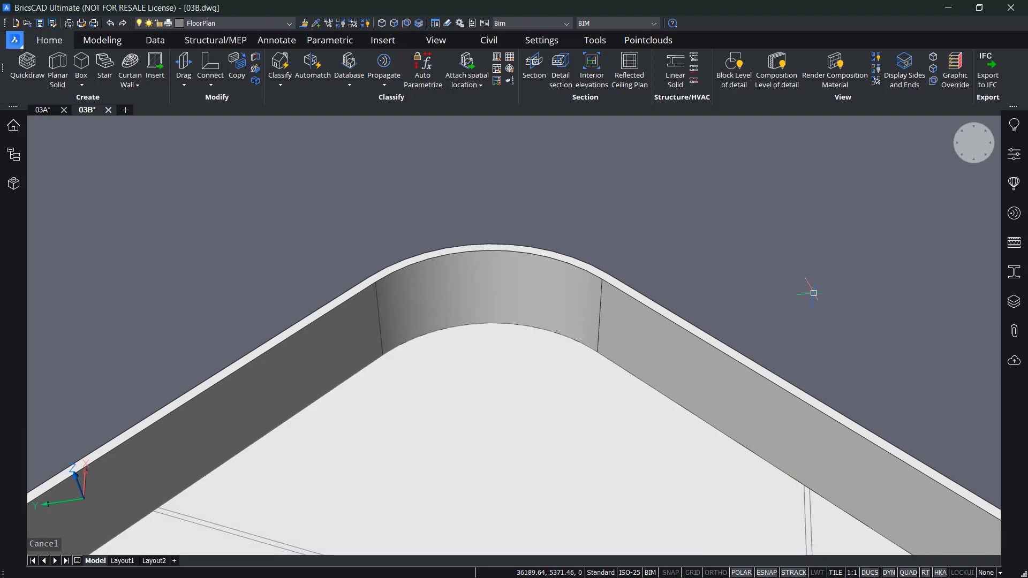
Step: Examine the outer wall solid around the floor slab by selecting it, then clear the selection
{"action": "scroll", "coordinate": [806, 288], "scroll_direction": "down", "scroll_amount": 4}
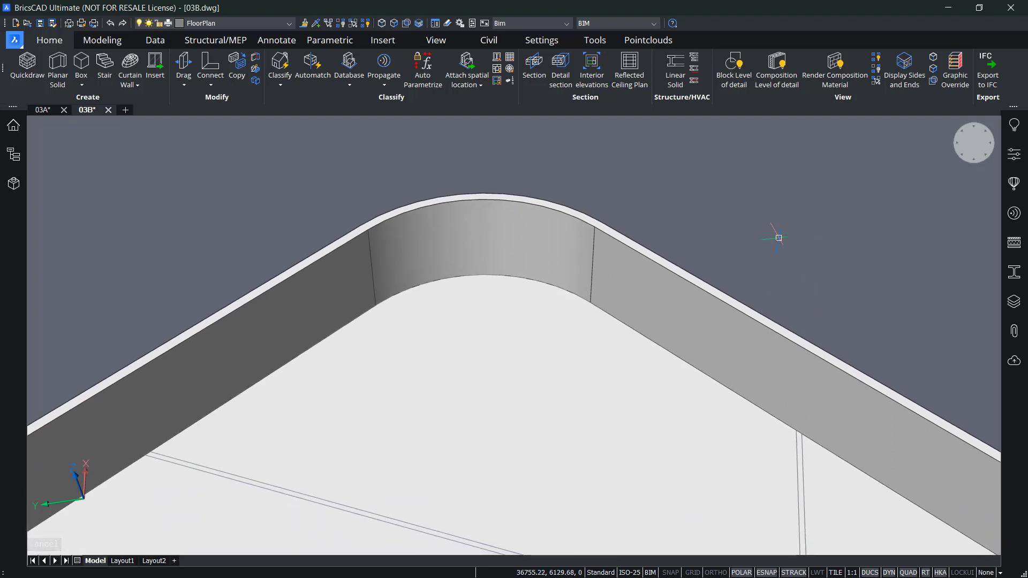
{"action": "middle_click_drag", "start_coordinate": [777, 238], "coordinate": [483, 276], "text": "shift"}
{"action": "scroll", "coordinate": [483, 276], "scroll_direction": "down", "scroll_amount": 3}
{"action": "middle_click_drag", "start_coordinate": [441, 305], "coordinate": [453, 282], "text": "shift"}
{"action": "left_click", "coordinate": [393, 234]}
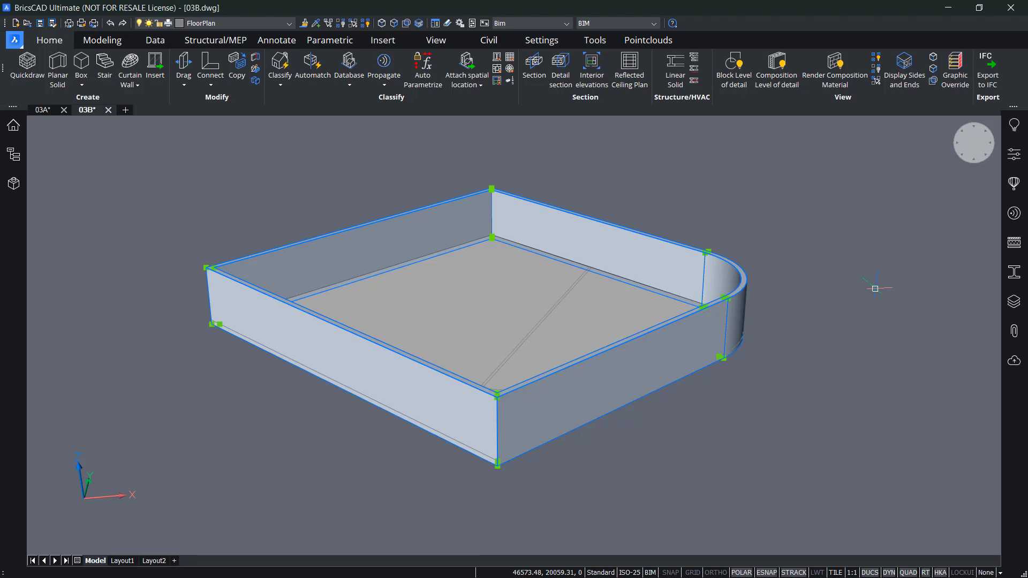
{"action": "middle_click_drag", "start_coordinate": [828, 283], "coordinate": [811, 297]}
{"action": "key", "text": "Escape"}
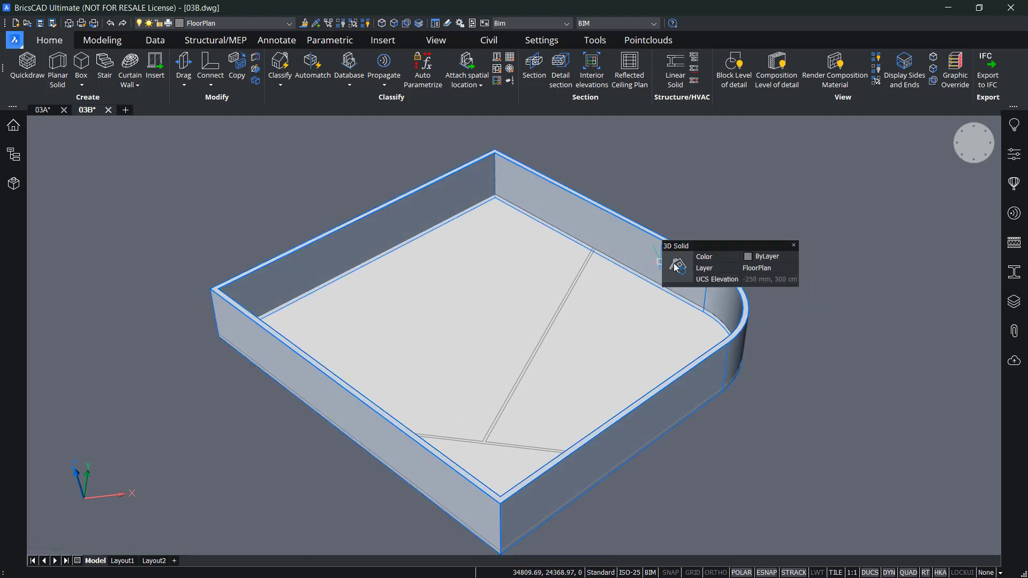
Step: Split the outer wall solid into separate wall solids and check the resulting pieces by selecting them
{"action": "left_click", "coordinate": [645, 250]}
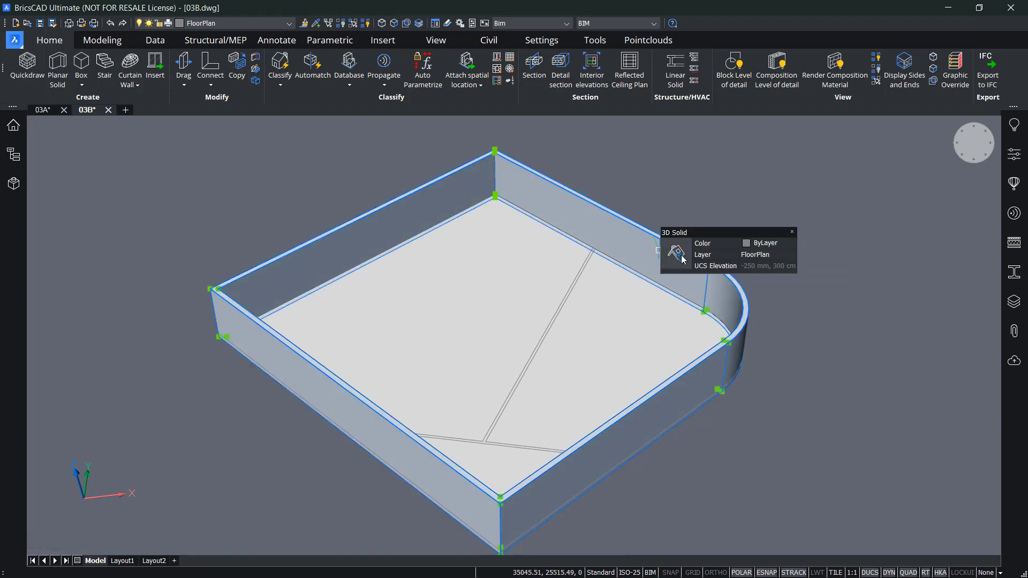
{"action": "mouse_move", "coordinate": [680, 265]}
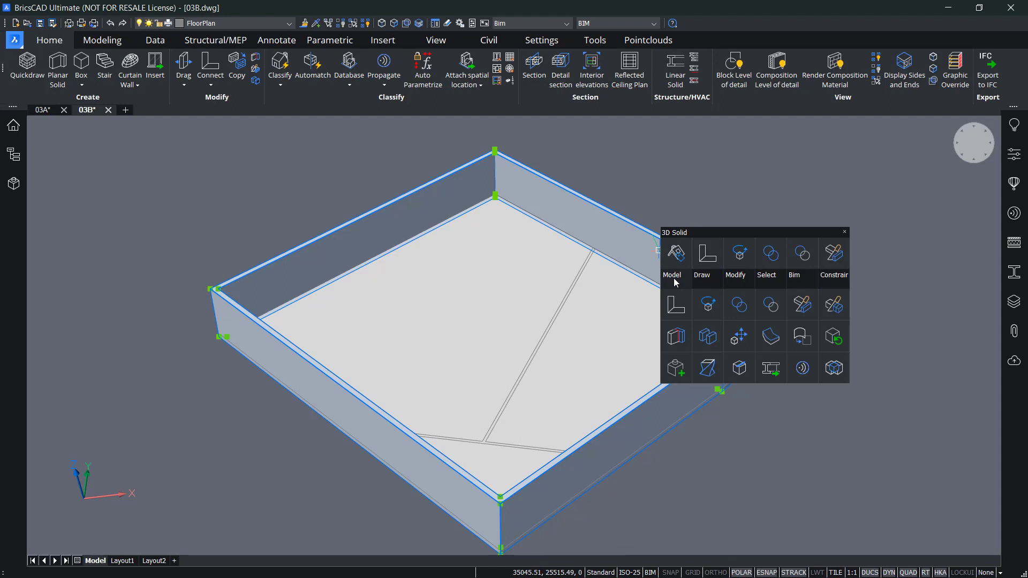
{"action": "left_click", "coordinate": [677, 342]}
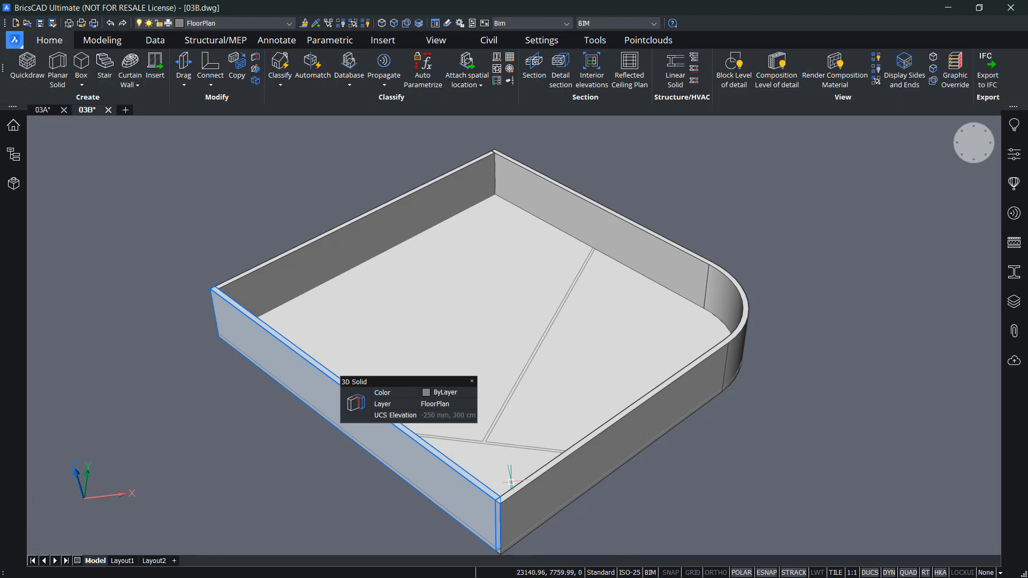
{"action": "left_click", "coordinate": [418, 456]}
{"action": "left_click", "coordinate": [360, 232]}
{"action": "left_click", "coordinate": [607, 225]}
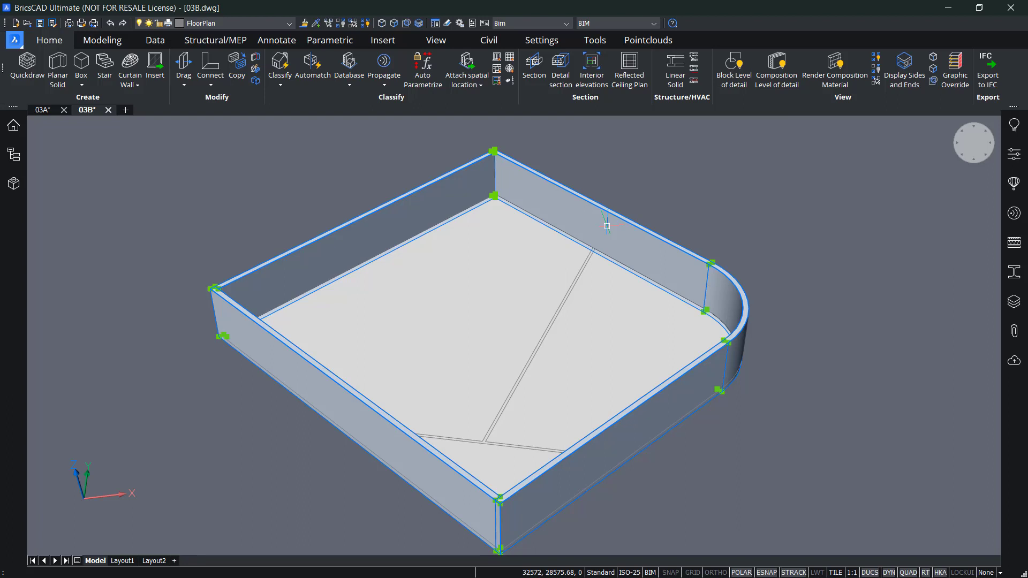
{"action": "key", "text": "Escape"}
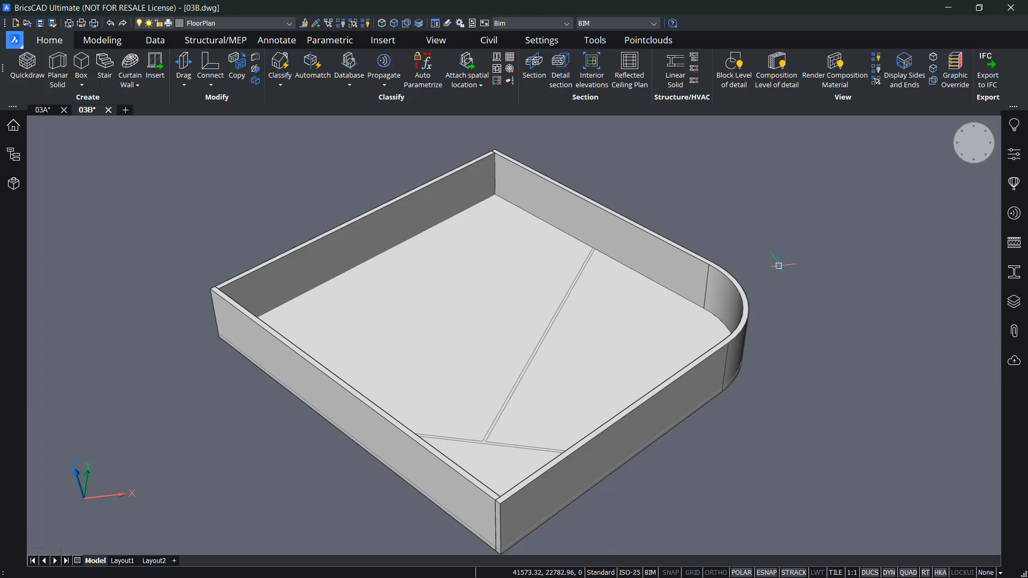
{"action": "middle_click_drag", "start_coordinate": [778, 265], "coordinate": [769, 265]}
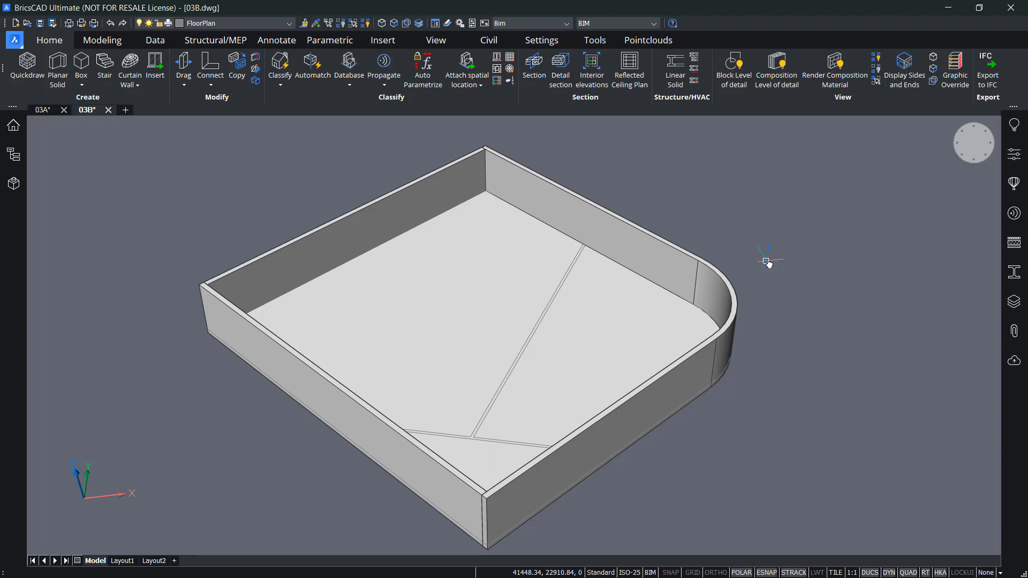
{"action": "left_click", "coordinate": [700, 270]}
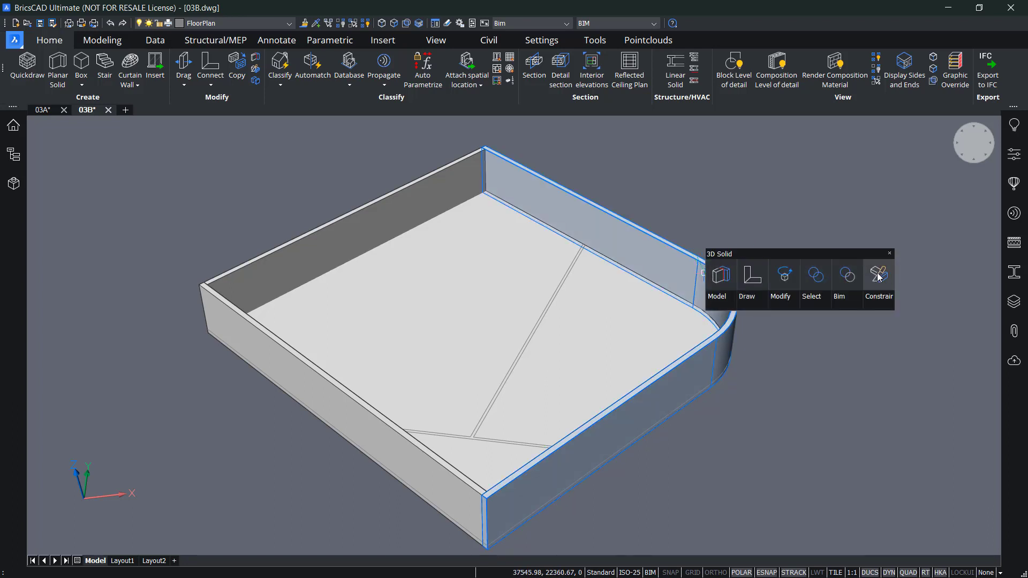
{"action": "left_click", "coordinate": [878, 274]}
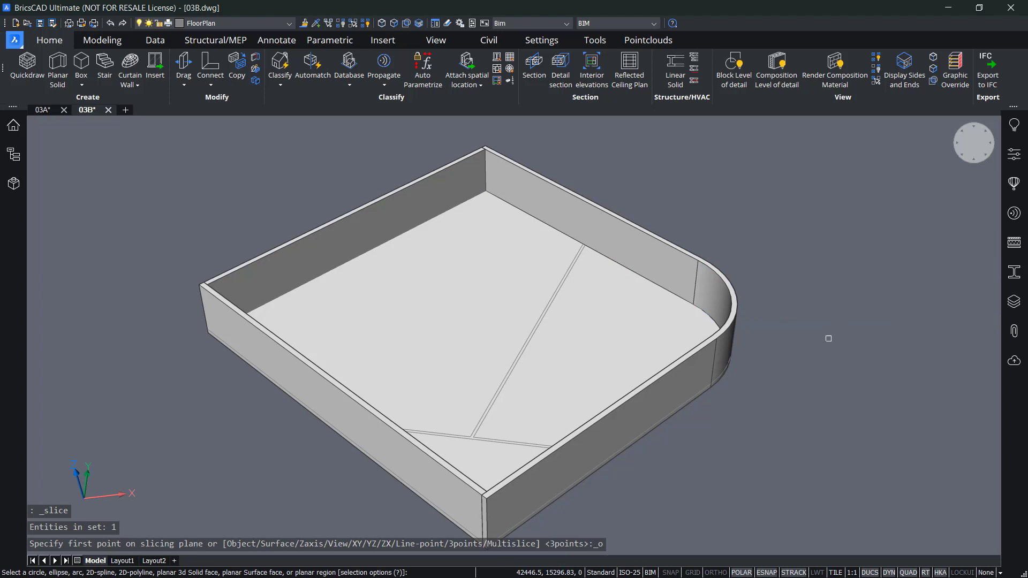
{"action": "mouse_move", "coordinate": [828, 338]}
{"action": "middle_mouse_down", "text": "shift"}
{"action": "mouse_move", "coordinate": [816, 331]}
{"action": "mouse_move", "coordinate": [826, 336]}
{"action": "middle_mouse_up", "text": "shift"}
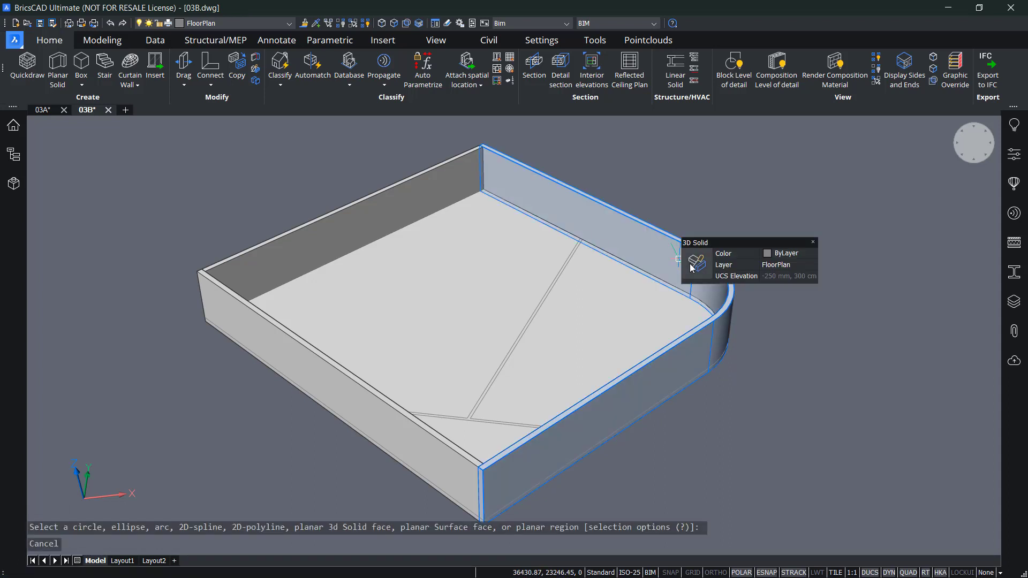
Step: Slice the remaining outer wall solid parallel to the adjoining end wall's outer face, separating the long straight wall at the start of the rounded corner
{"action": "mouse_move", "coordinate": [674, 256]}
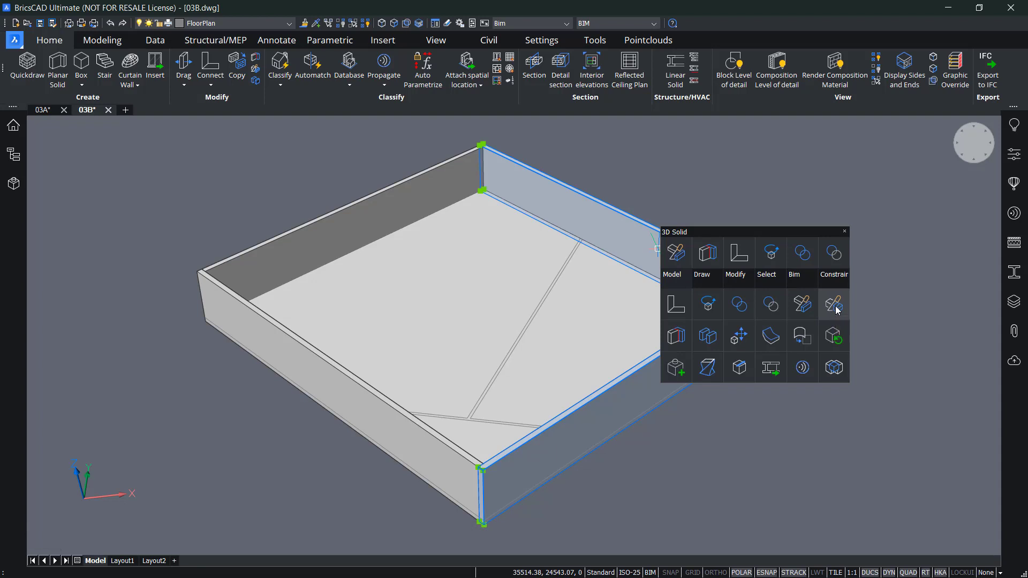
{"action": "left_click", "coordinate": [836, 306]}
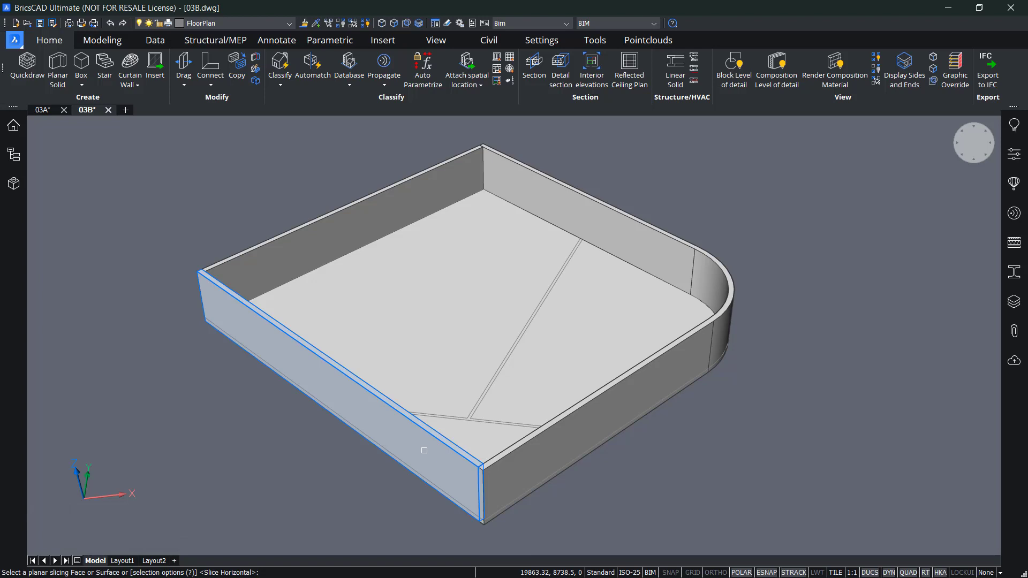
{"action": "left_click", "coordinate": [424, 450]}
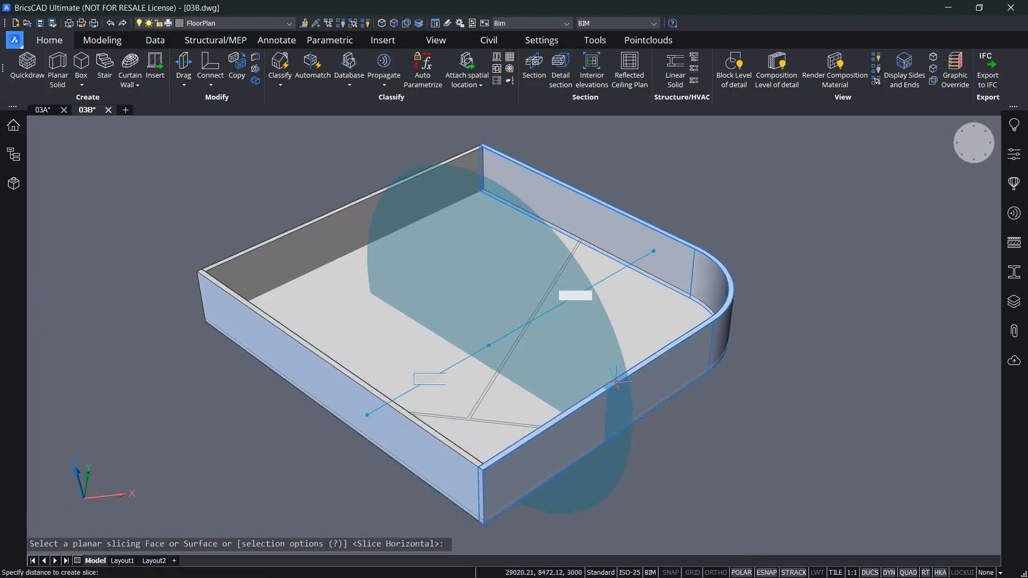
{"action": "left_click", "coordinate": [707, 373]}
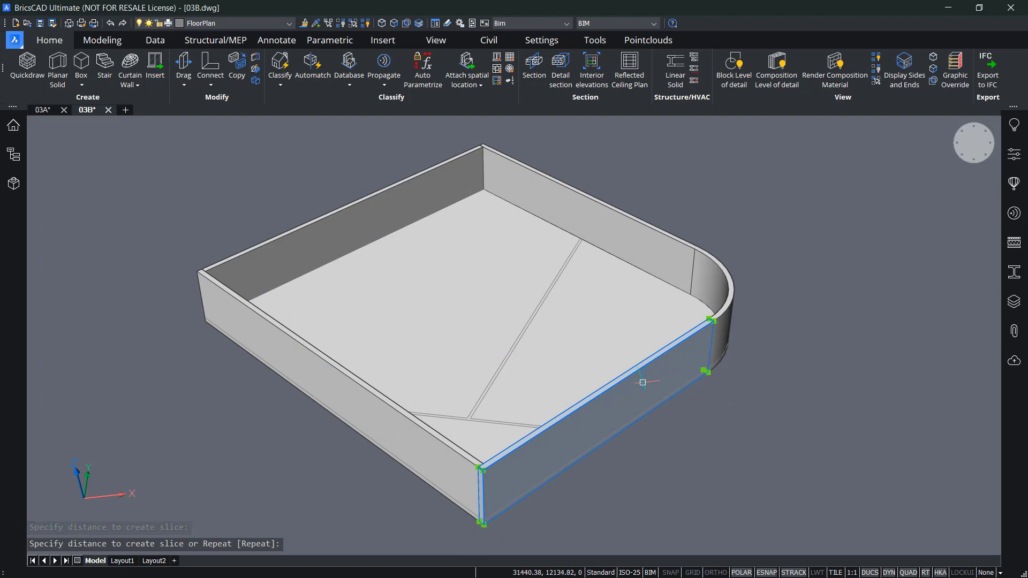
{"action": "middle_click_drag", "start_coordinate": [643, 383], "coordinate": [643, 338], "text": "shift"}
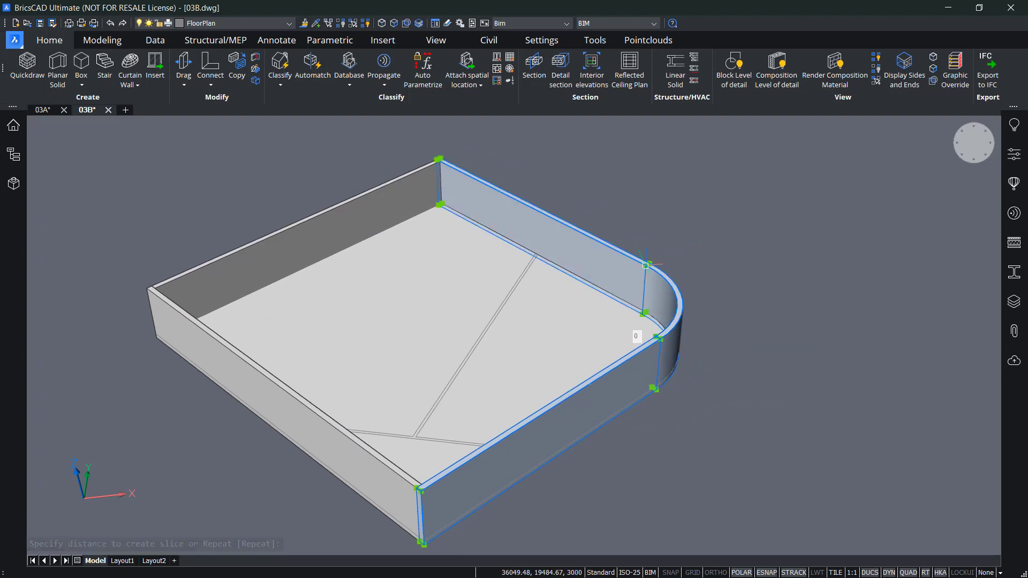
{"action": "key", "text": "Escape"}
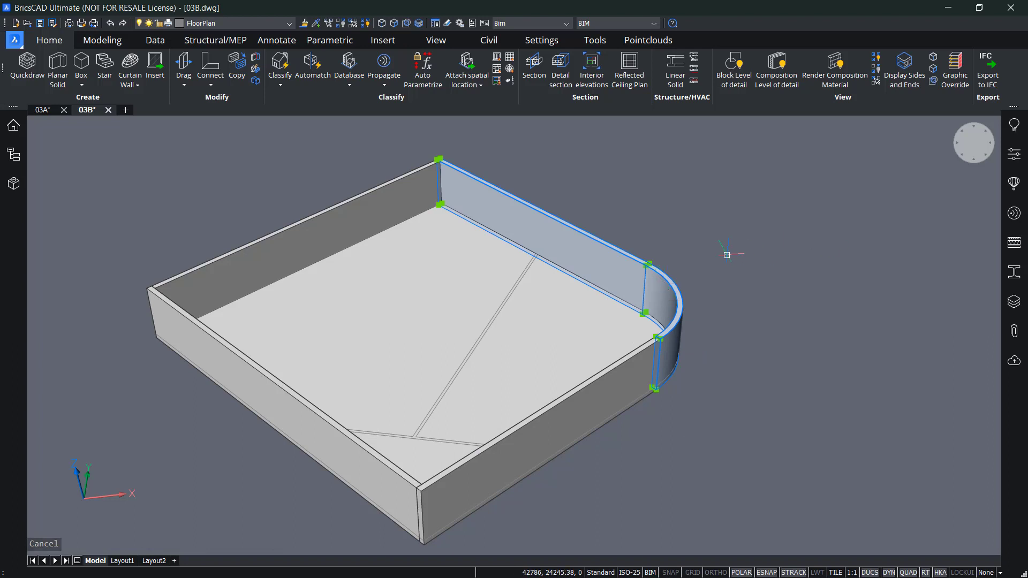
Step: Slice the other straight wall off the rounded corner wall, using the long straight wall's outer face as slicing reference, at the curve's start
{"action": "mouse_move", "coordinate": [728, 254]}
{"action": "left_click", "coordinate": [739, 281]}
{"action": "left_click", "coordinate": [607, 398]}
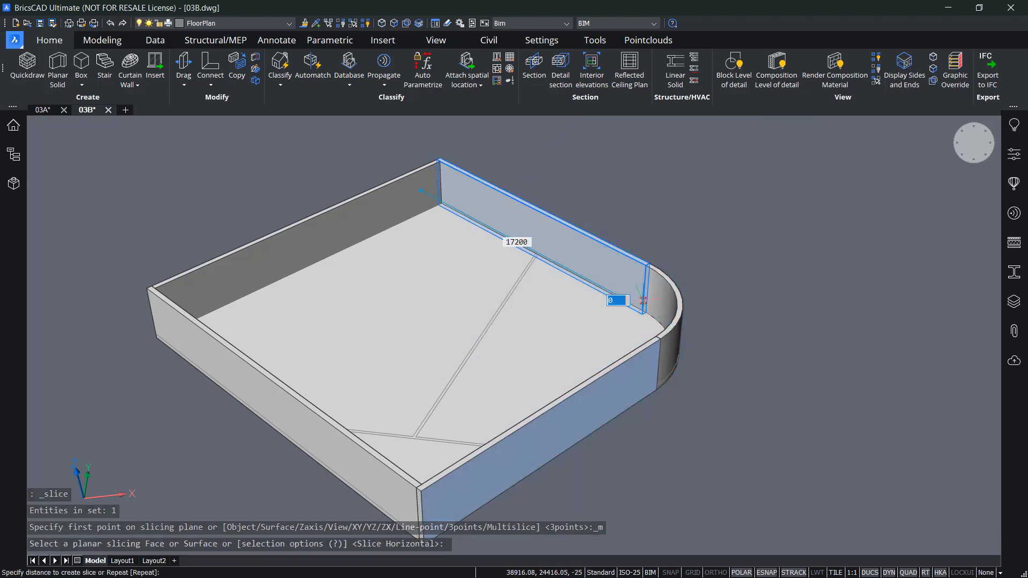
{"action": "left_click", "coordinate": [664, 291]}
{"action": "key", "text": "Escape"}
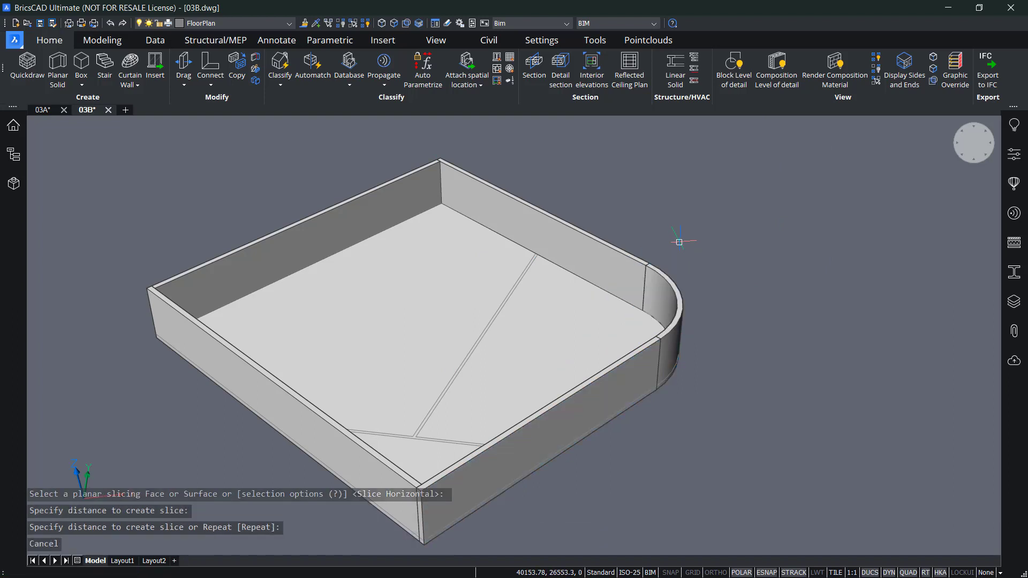
Step: Examine the separated outer wall solids by selecting the rounded corner and each straight wall, and clear the selection
{"action": "left_click", "coordinate": [667, 289]}
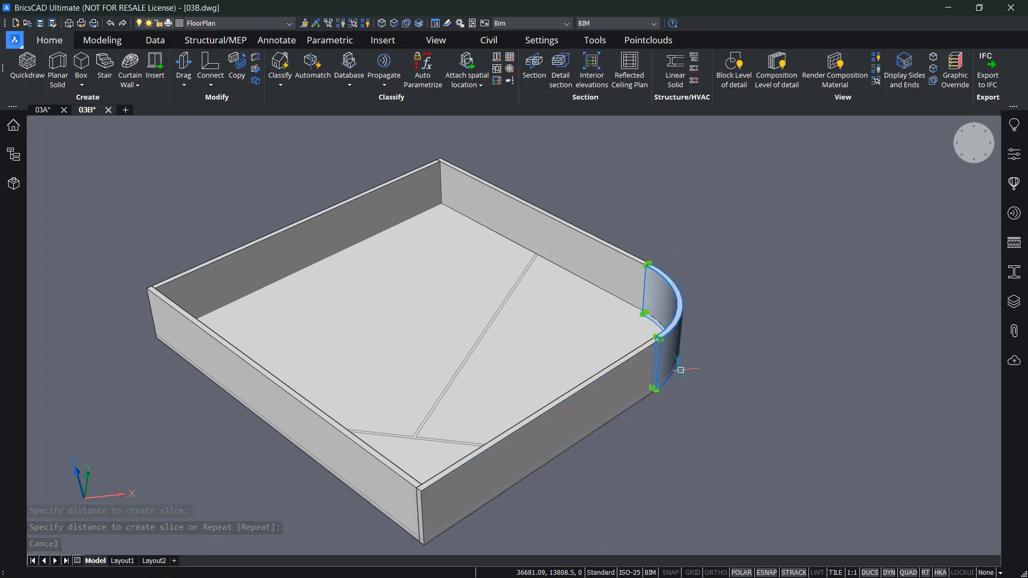
{"action": "key", "text": "Escape"}
{"action": "left_click", "coordinate": [619, 264]}
{"action": "left_click", "coordinate": [629, 358]}
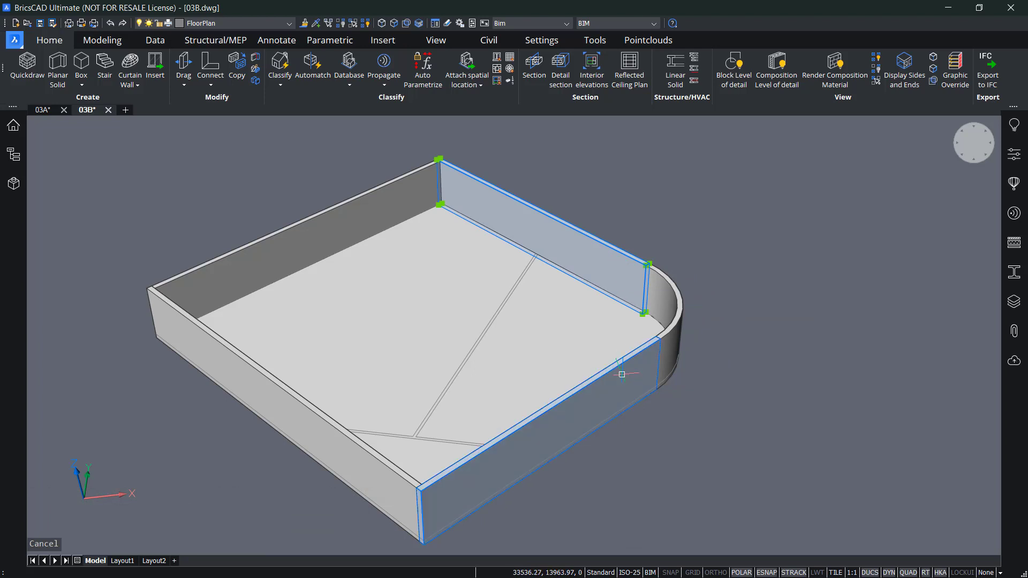
{"action": "left_click", "coordinate": [391, 449]}
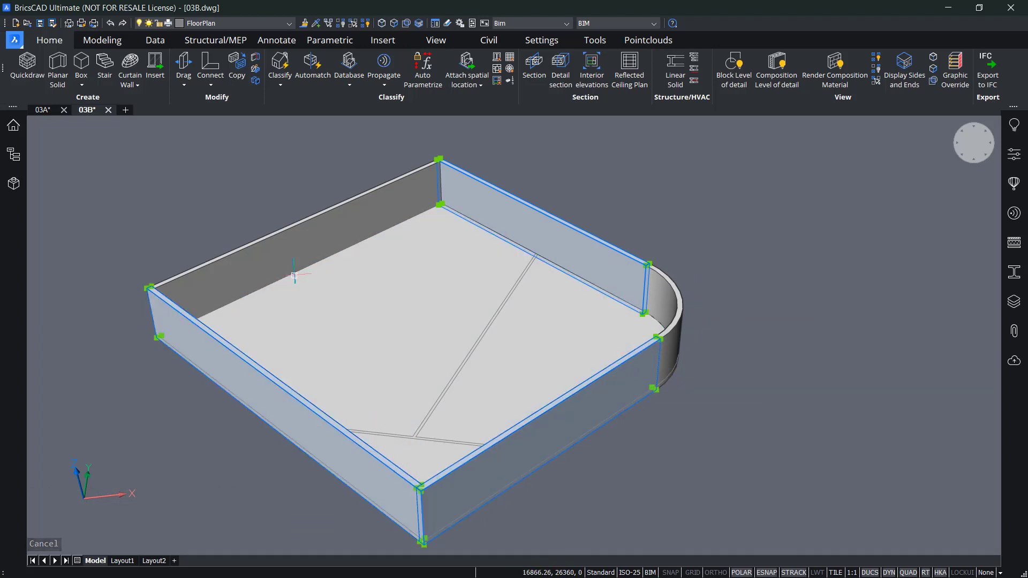
{"action": "left_click", "coordinate": [294, 251]}
{"action": "key", "text": "Escape"}
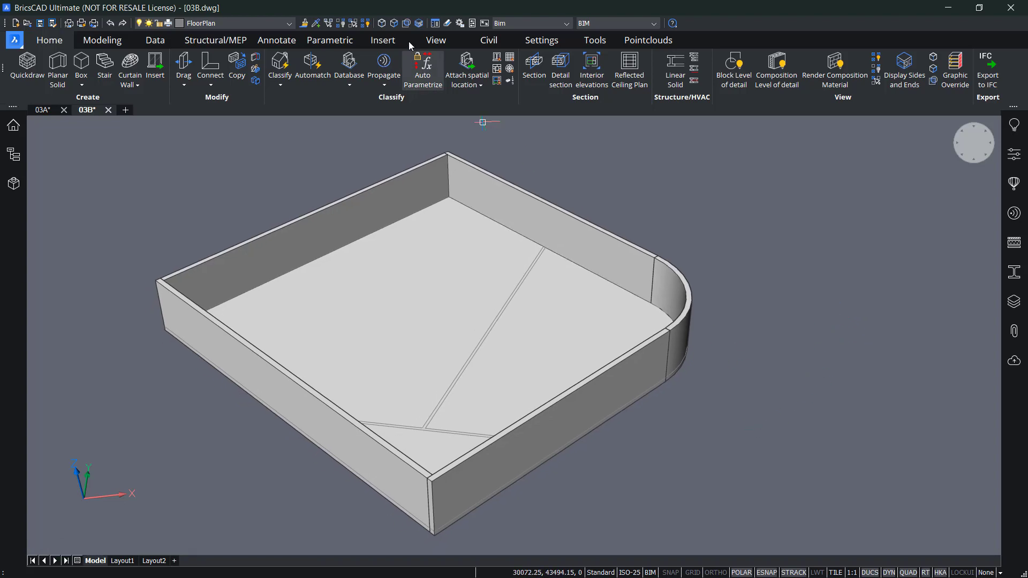
Step: Enable boundary detection and extrude the branching interior wall boundary on the floor upward by 3000 mm
{"action": "left_click", "coordinate": [420, 23]}
{"action": "scroll", "coordinate": [413, 420], "scroll_direction": "up", "scroll_amount": 6}
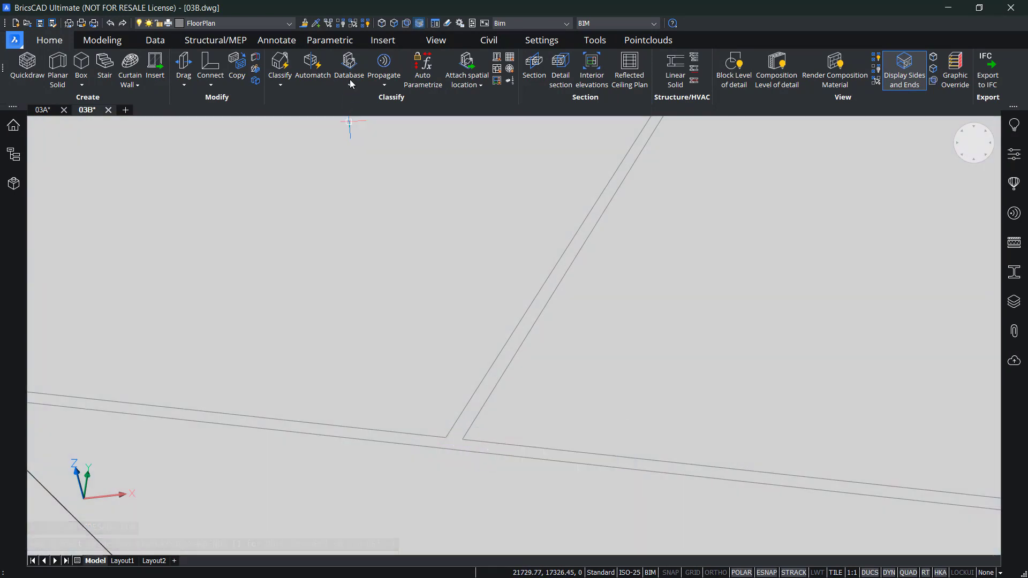
{"action": "left_click", "coordinate": [419, 23]}
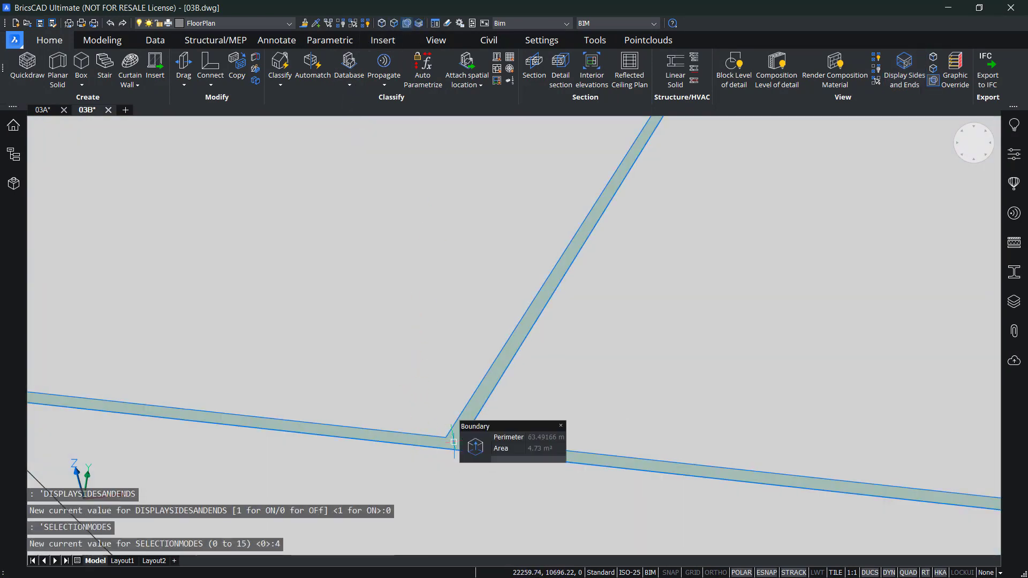
{"action": "mouse_move", "coordinate": [466, 448]}
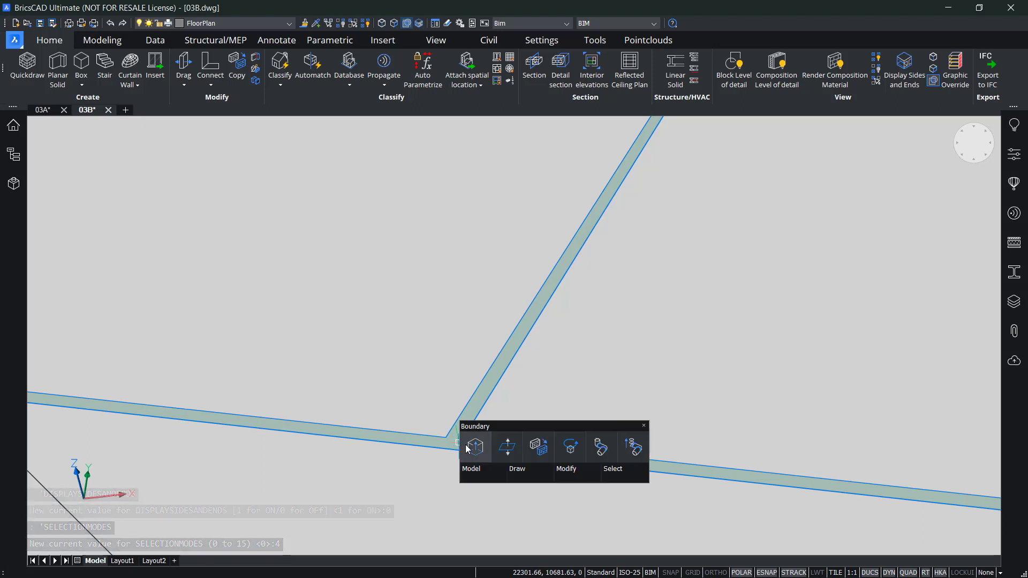
{"action": "left_click", "coordinate": [466, 447]}
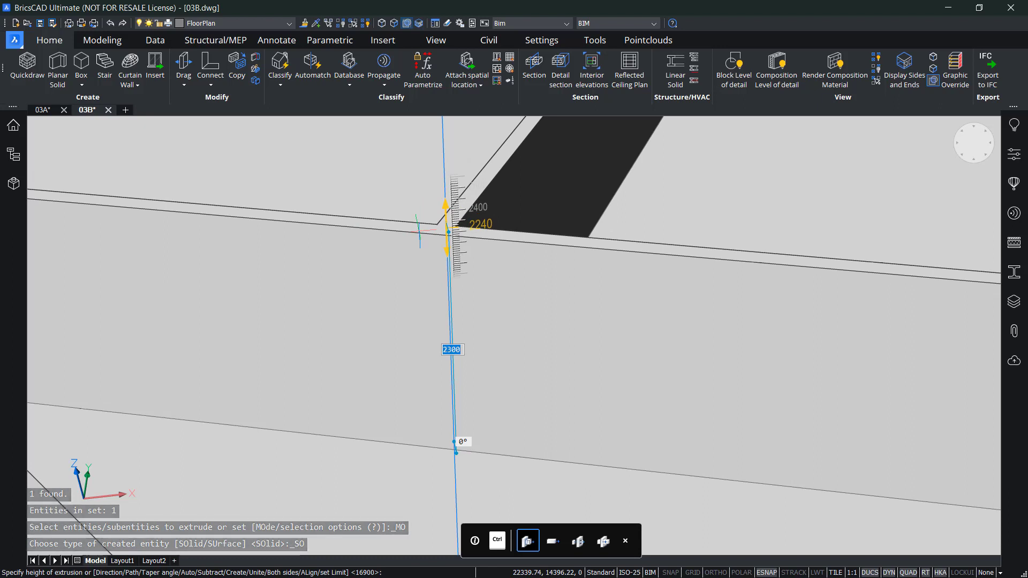
{"action": "type", "text": "3000"}
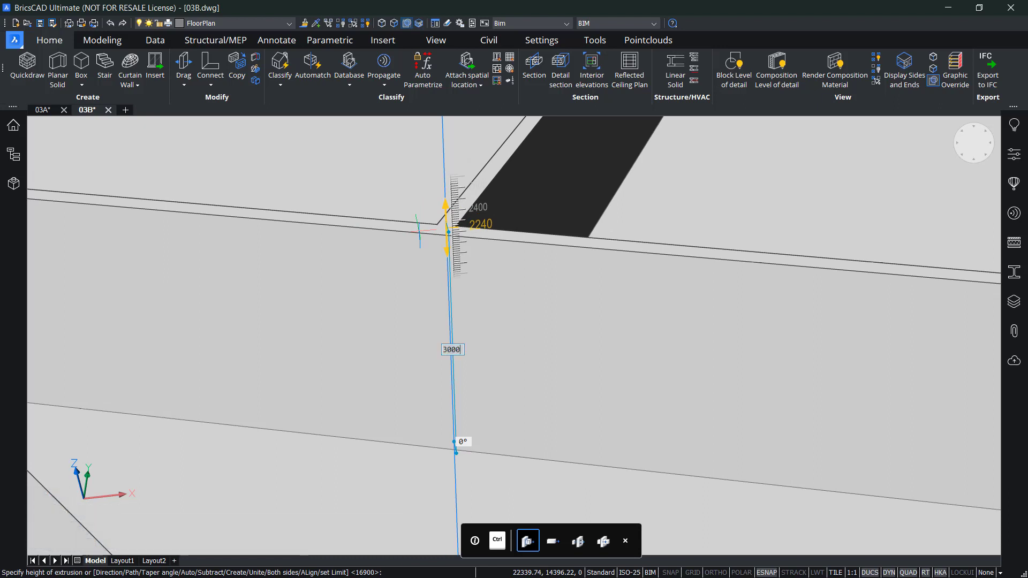
{"action": "scroll", "coordinate": [420, 230], "scroll_direction": "down", "scroll_amount": 8}
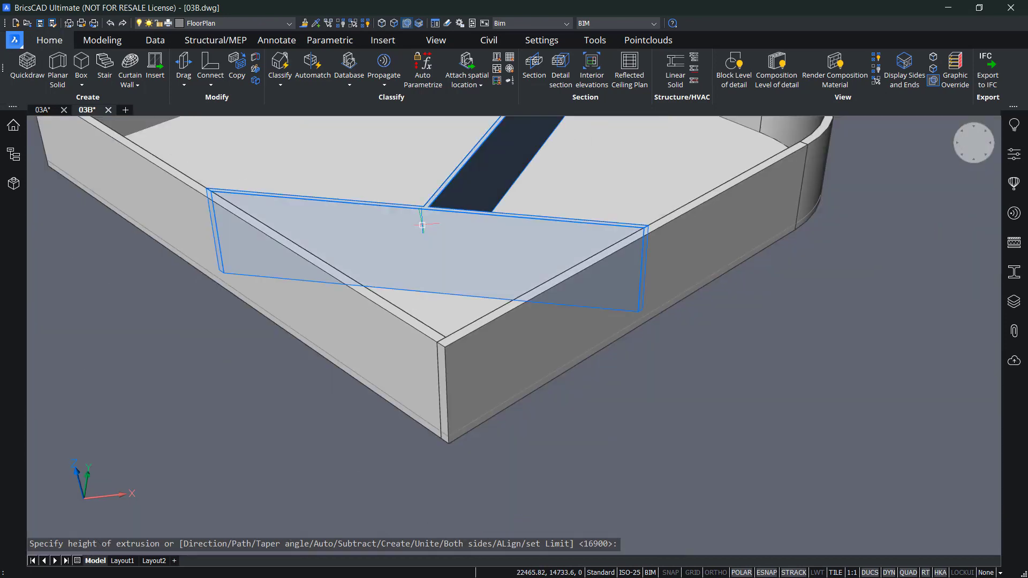
Step: Split the branching interior wall solid into separate wall solids and inspect the junction where they meet
{"action": "scroll", "coordinate": [421, 225], "scroll_direction": "down", "scroll_amount": 5}
{"action": "middle_click_drag", "start_coordinate": [408, 285], "coordinate": [578, 432], "text": "shift"}
{"action": "left_click", "coordinate": [507, 416]}
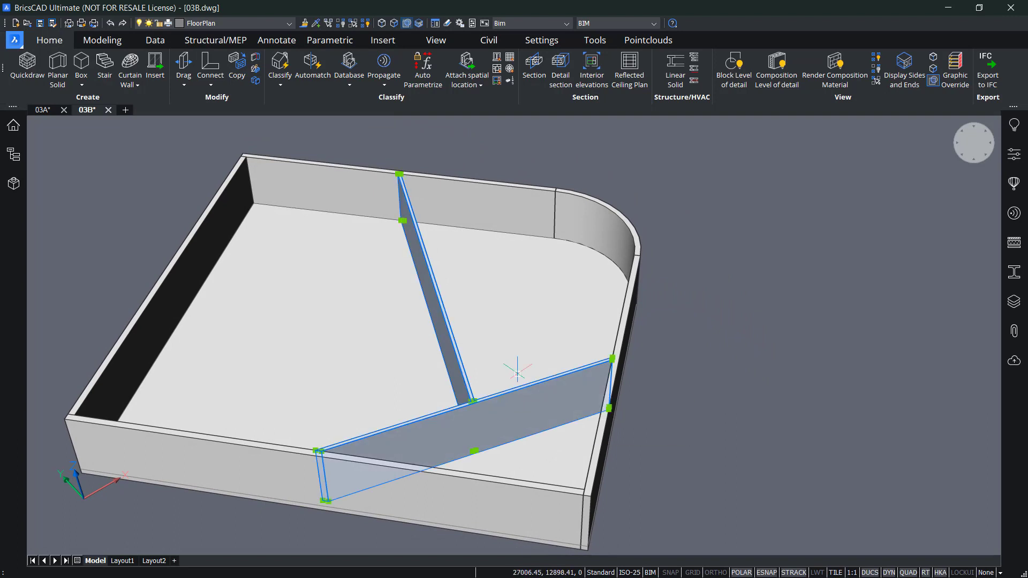
{"action": "mouse_move", "coordinate": [567, 407]}
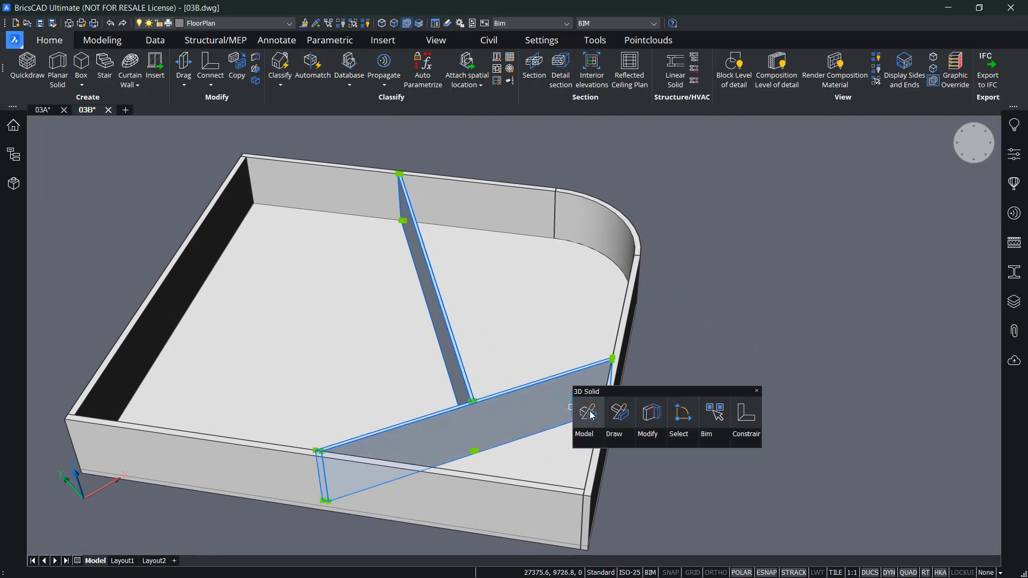
{"action": "left_click", "coordinate": [650, 415]}
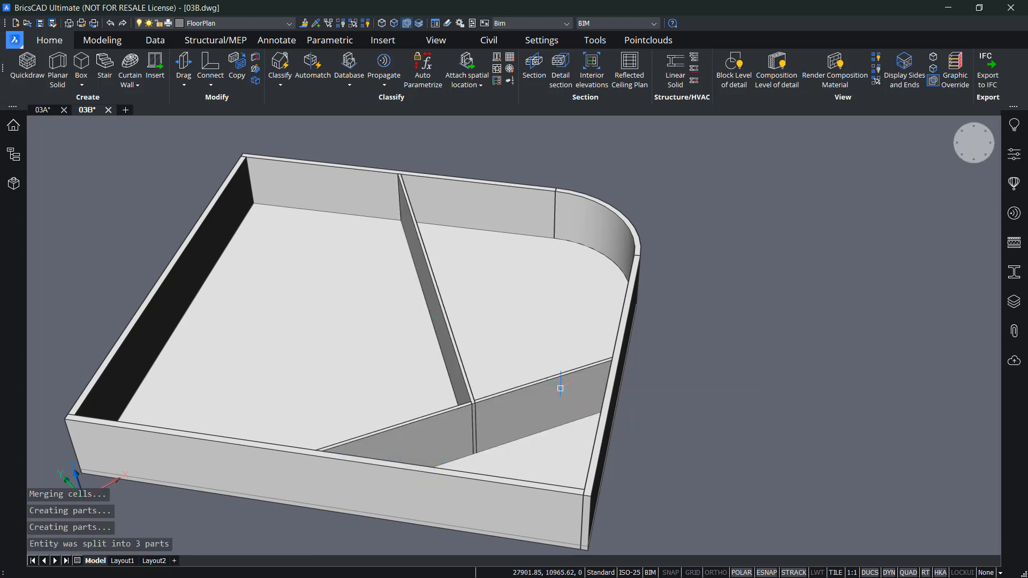
{"action": "scroll", "coordinate": [560, 388], "scroll_direction": "up", "scroll_amount": 5}
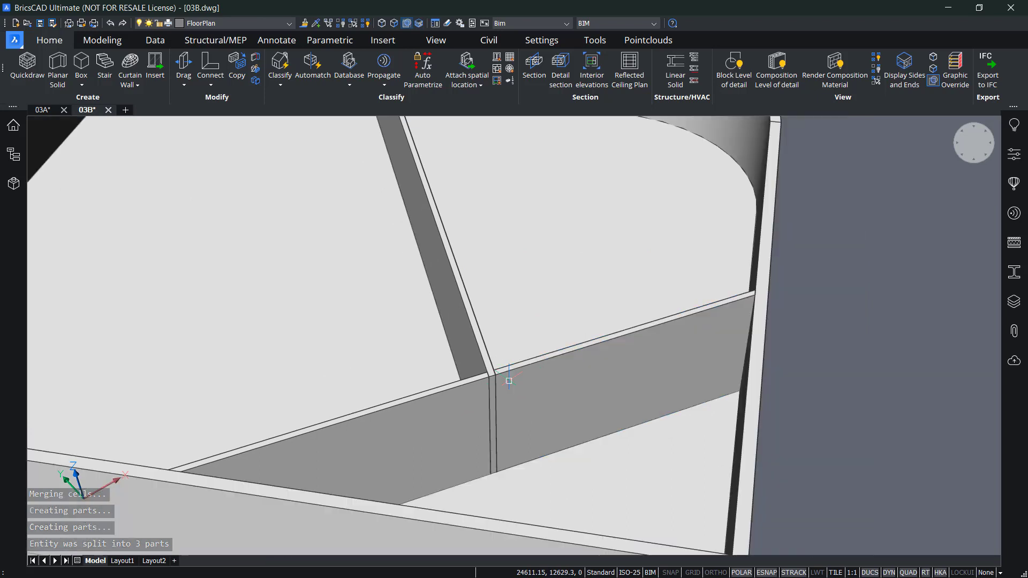
{"action": "scroll", "coordinate": [509, 381], "scroll_direction": "down", "scroll_amount": 5}
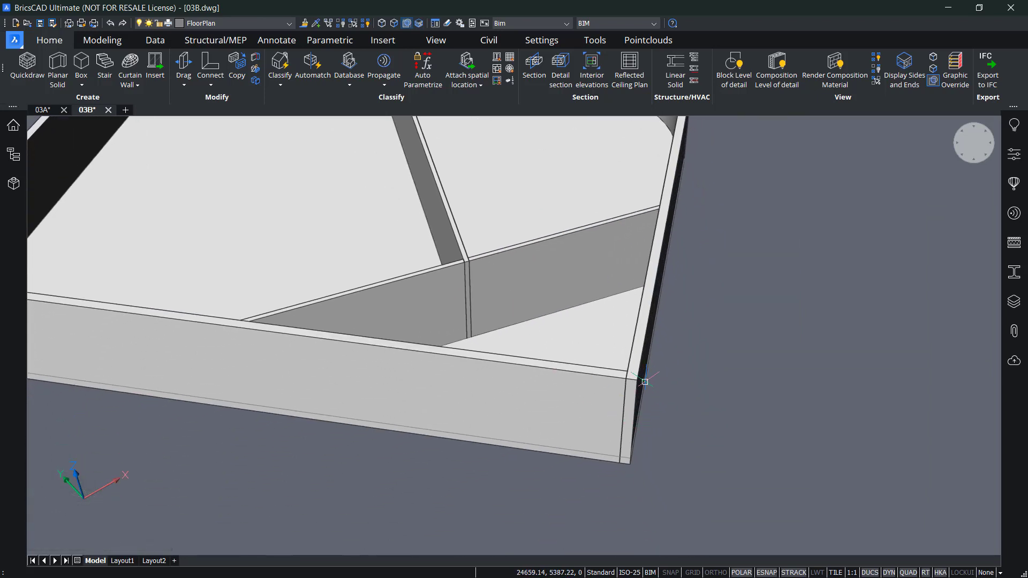
Step: Disable boundary detection and join the two outer walls at the corner beside the small triangular room using L-Connect with the mitred option
{"action": "scroll", "coordinate": [645, 382], "scroll_direction": "up", "scroll_amount": 5}
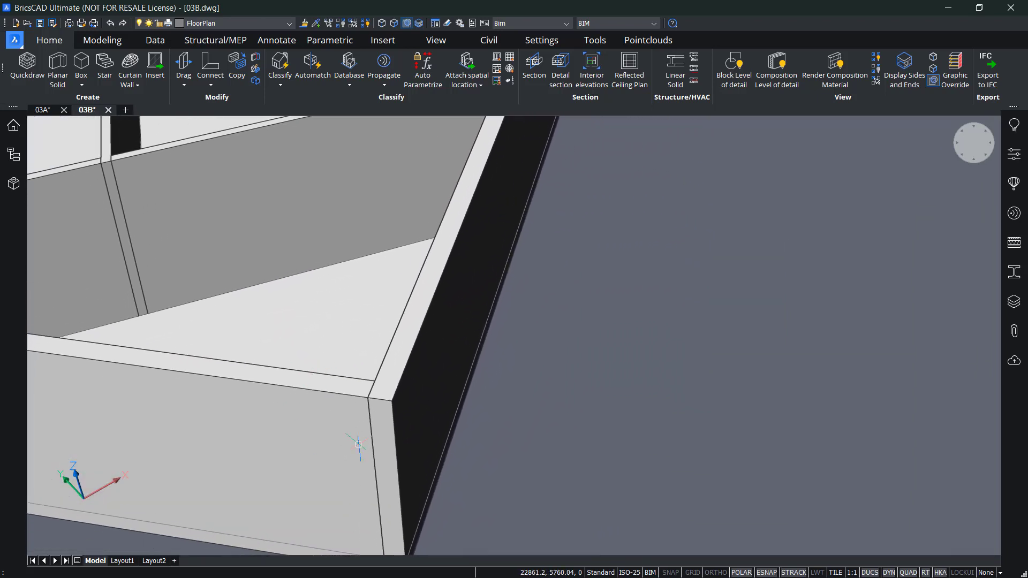
{"action": "middle_click_drag", "start_coordinate": [346, 396], "coordinate": [533, 349]}
{"action": "left_click", "coordinate": [407, 23]}
{"action": "left_click", "coordinate": [496, 413]}
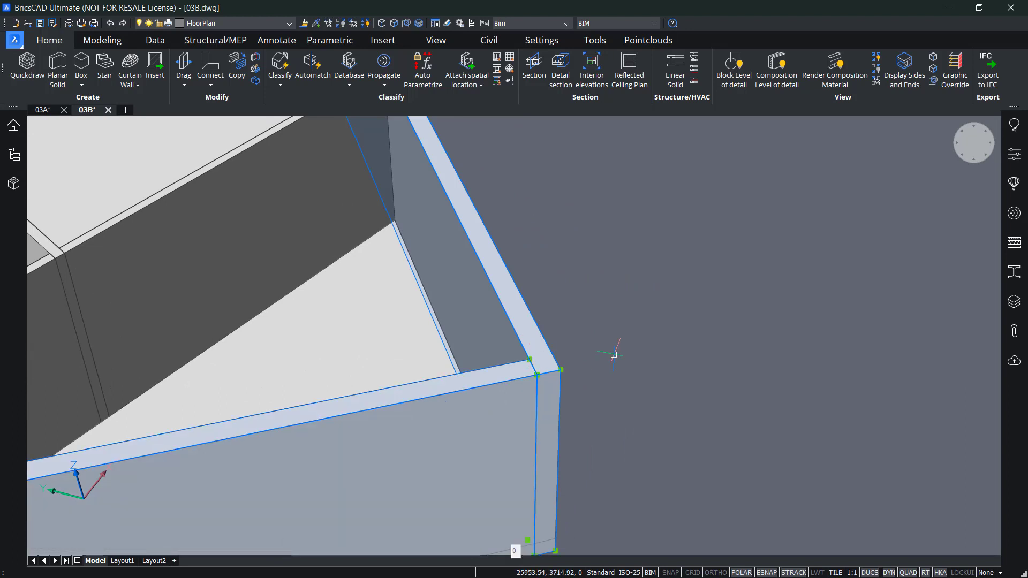
{"action": "mouse_move", "coordinate": [614, 355]}
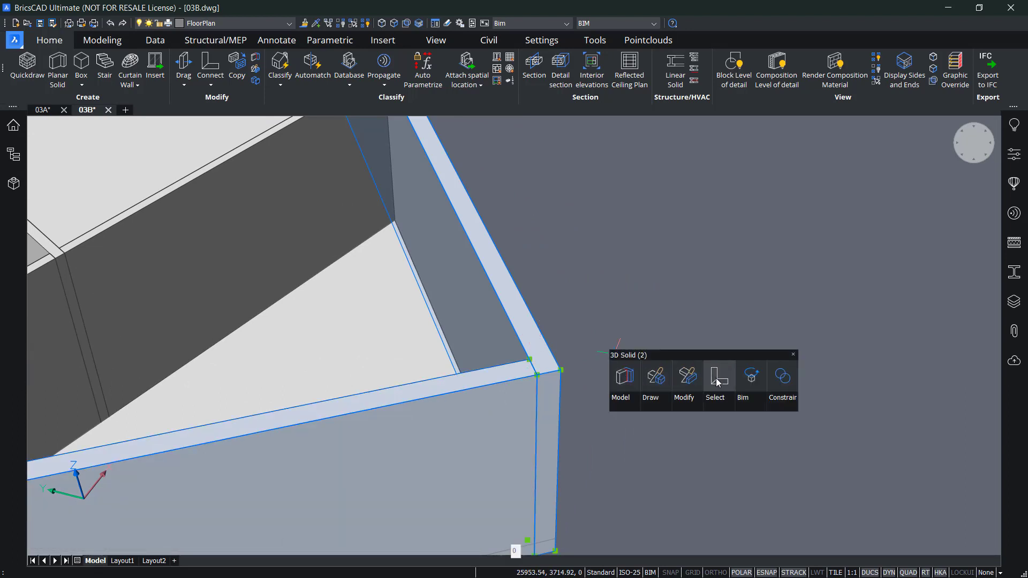
{"action": "left_click", "coordinate": [718, 378]}
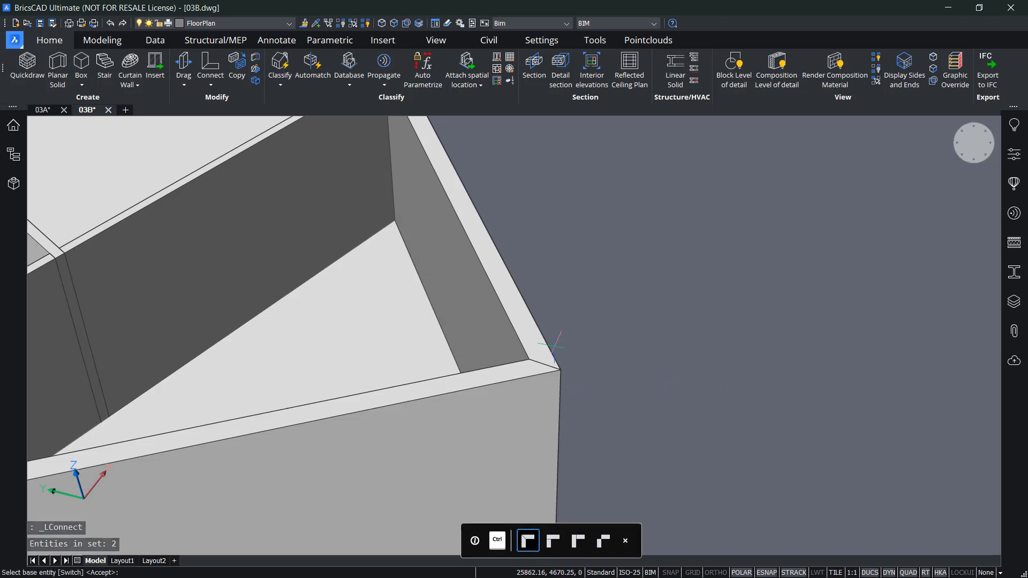
{"action": "scroll", "coordinate": [557, 368], "scroll_direction": "up", "scroll_amount": 2}
{"action": "key", "text": "ctrl"}
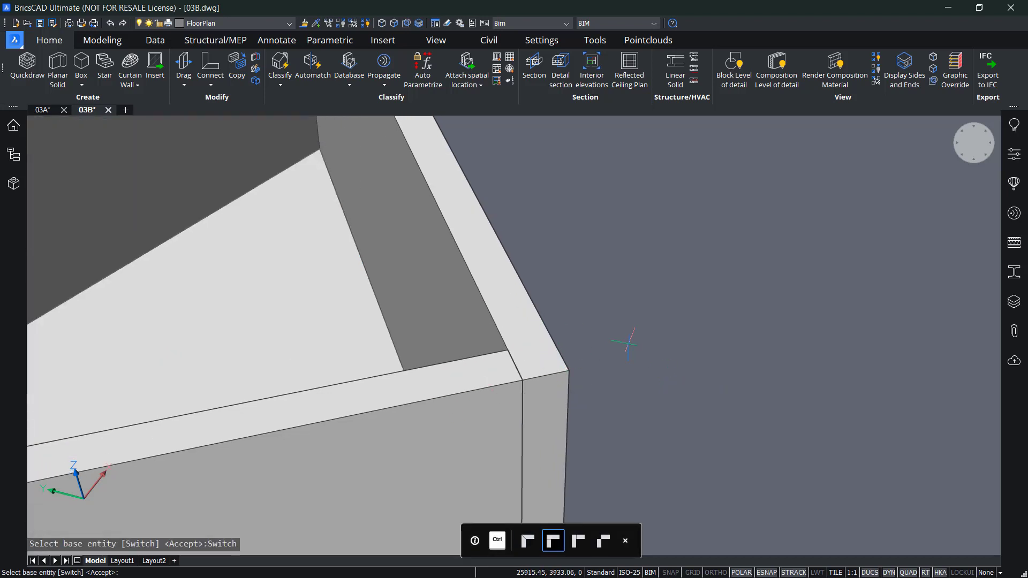
{"action": "key", "text": "ctrl"}
{"action": "key", "text": "ctrl"}
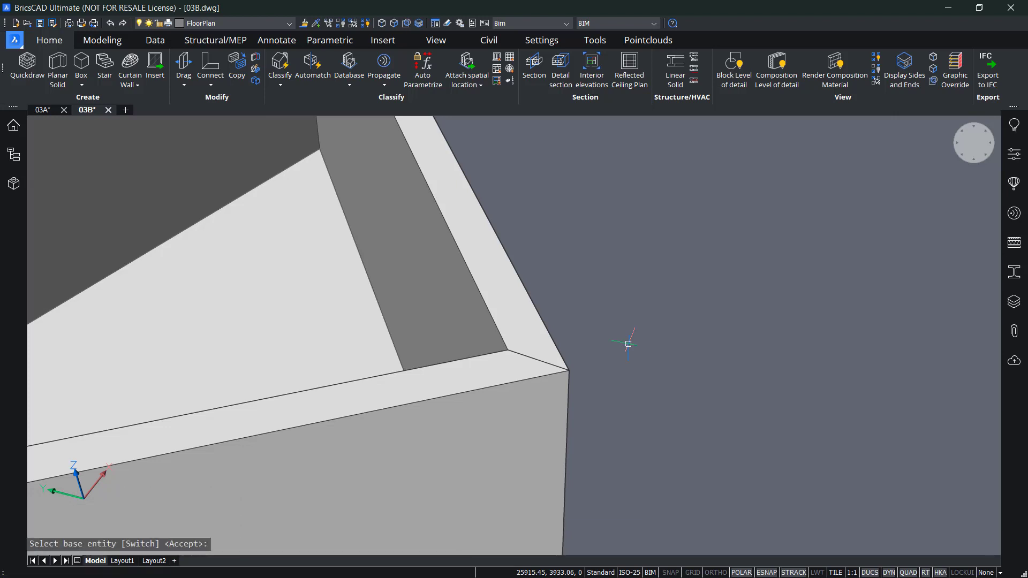
{"action": "scroll", "coordinate": [629, 344], "scroll_direction": "down", "scroll_amount": 2}
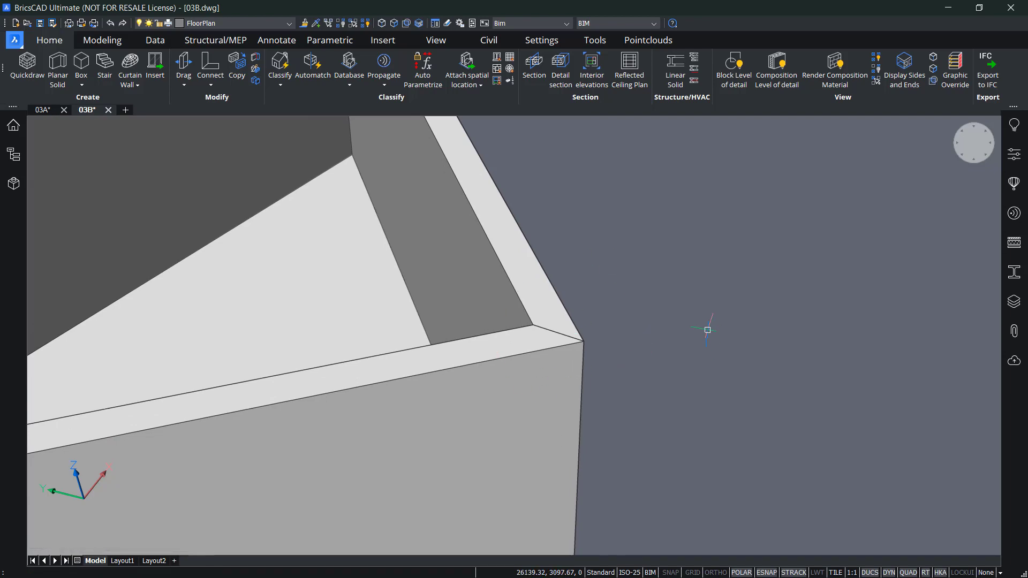
Step: Copy the entire storey, walls and floor, from its lower outer corner straight up onto the top of its walls
{"action": "scroll", "coordinate": [707, 331], "scroll_direction": "down", "scroll_amount": 5}
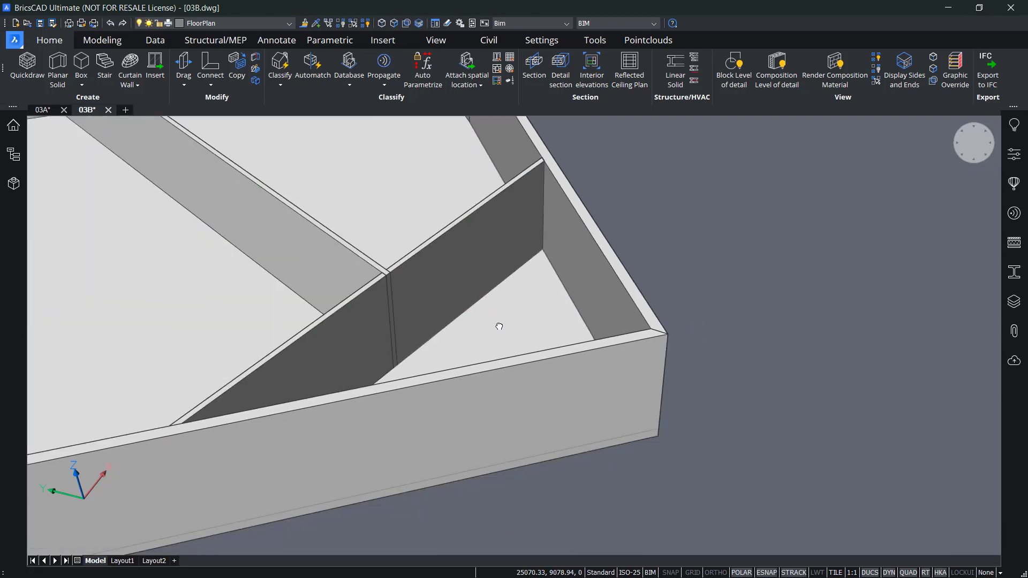
{"action": "middle_click_drag", "start_coordinate": [498, 327], "coordinate": [493, 362], "text": "shift"}
{"action": "scroll", "coordinate": [368, 357], "scroll_direction": "down", "scroll_amount": 4}
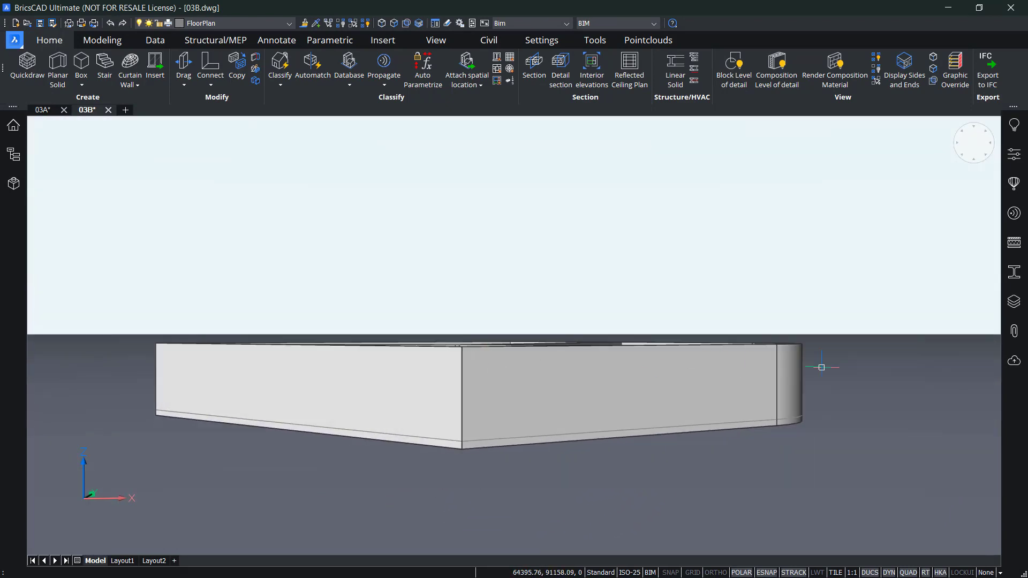
{"action": "left_click", "coordinate": [840, 364]}
{"action": "left_click", "coordinate": [113, 243]}
{"action": "middle_click_drag", "start_coordinate": [581, 280], "coordinate": [536, 351], "text": "shift"}
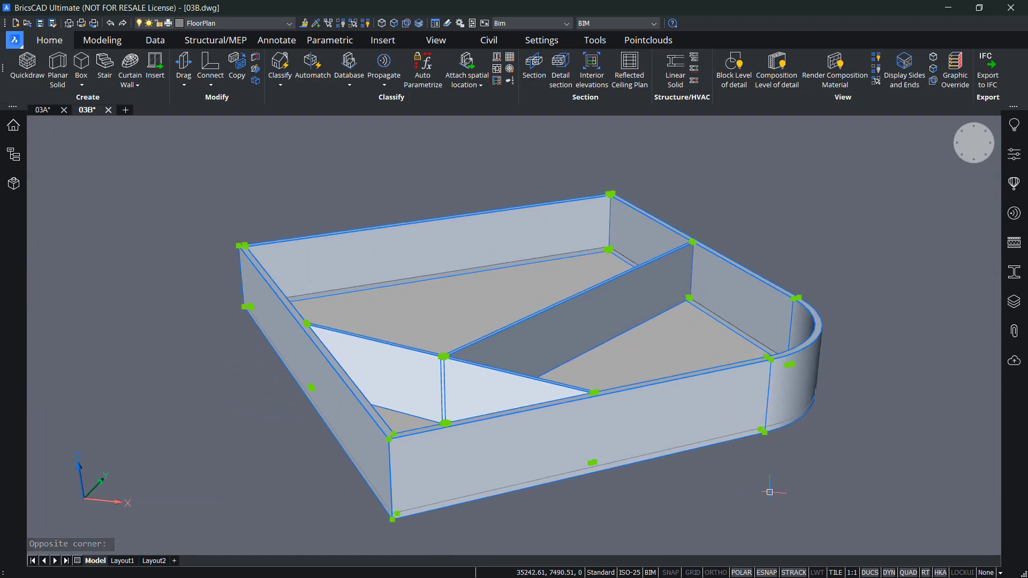
{"action": "left_click", "coordinate": [682, 359]}
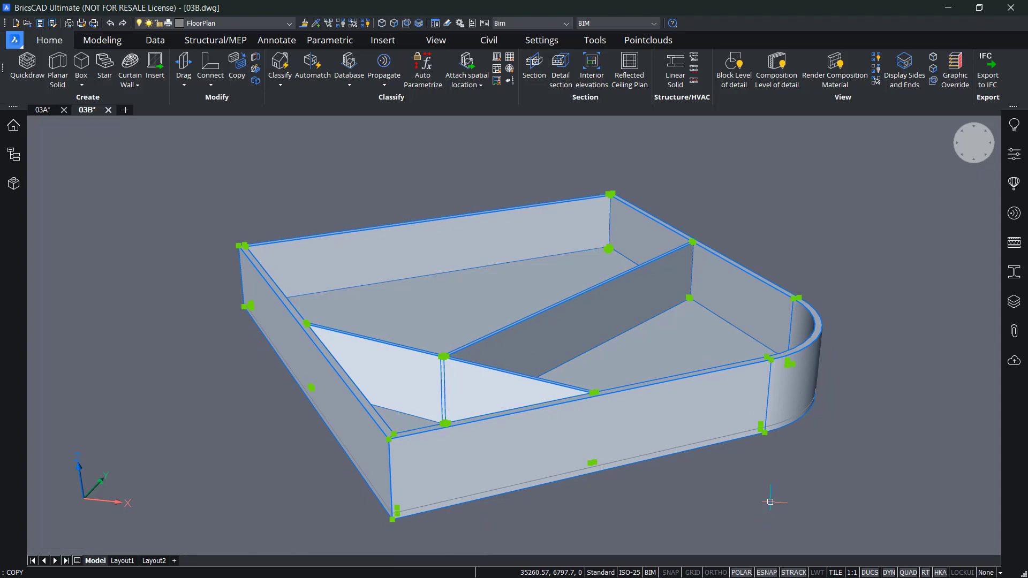
{"action": "left_click", "coordinate": [392, 519]}
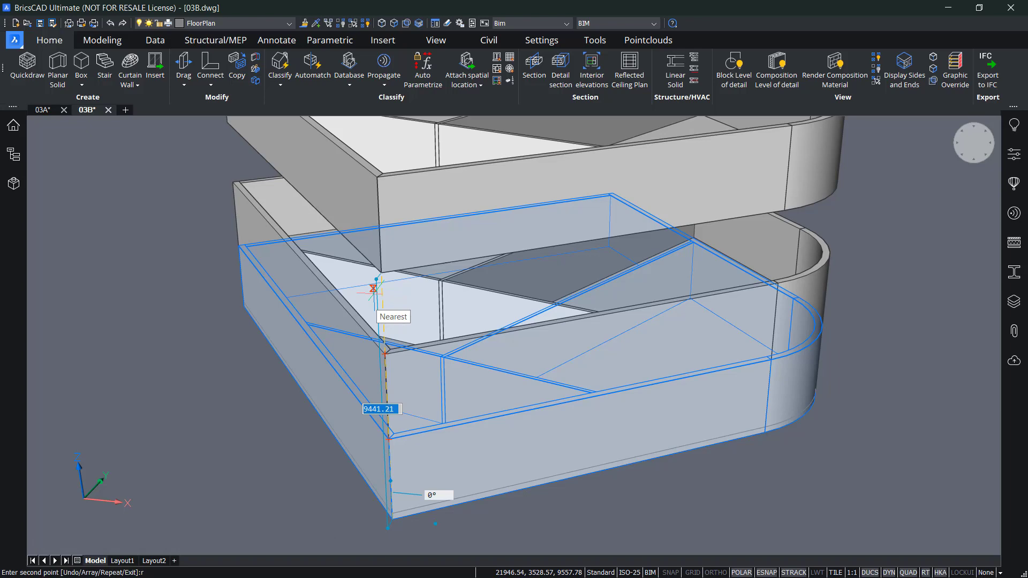
Step: Repeat the storey copy vertically with the Repeat option until the building is five storeys high
{"action": "key", "text": "Return"}
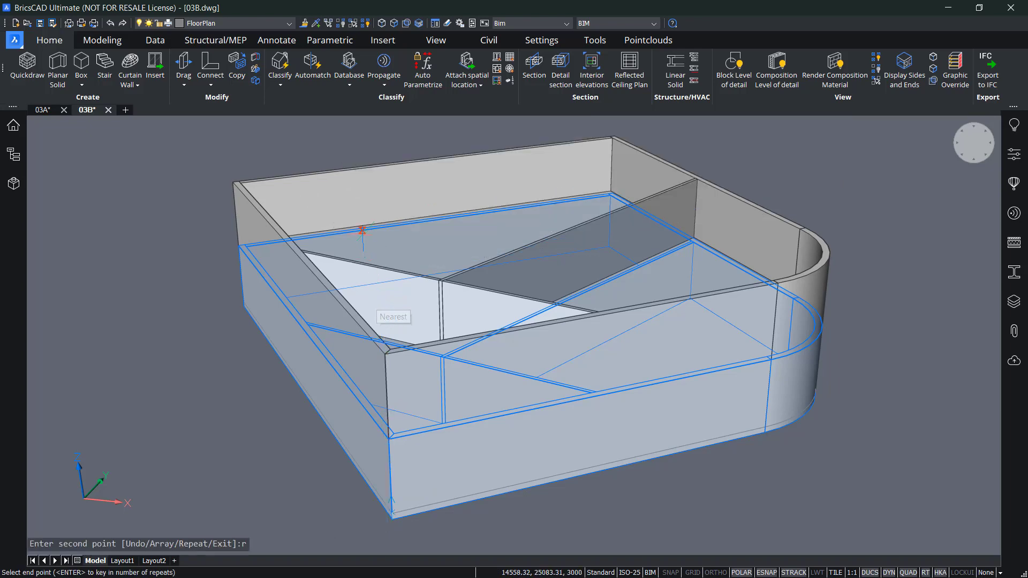
{"action": "scroll", "coordinate": [360, 229], "scroll_direction": "down", "scroll_amount": 3}
{"action": "middle_click_drag", "start_coordinate": [369, 238], "coordinate": [399, 388]}
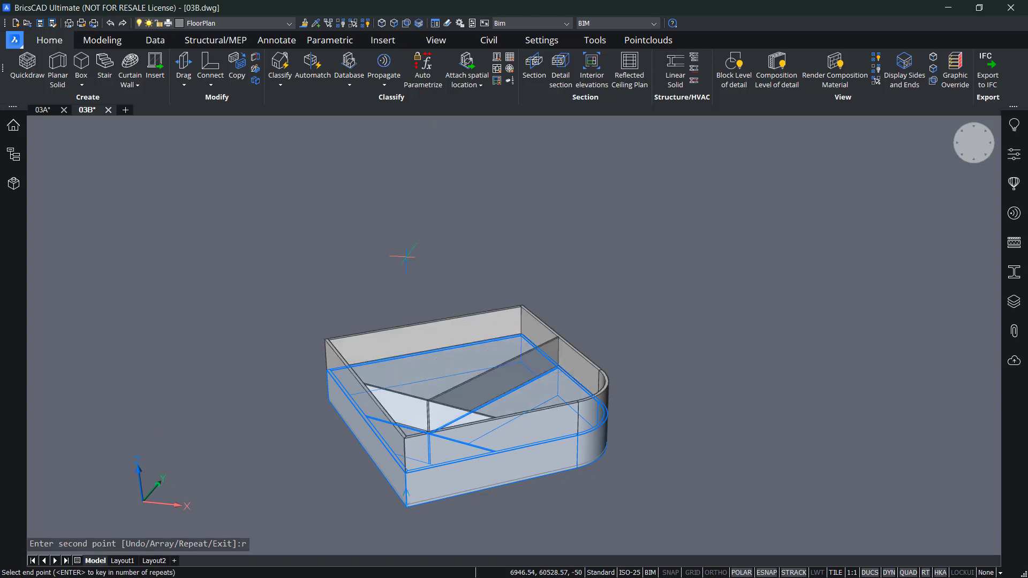
{"action": "middle_click_drag", "start_coordinate": [397, 250], "coordinate": [392, 270], "text": "shift"}
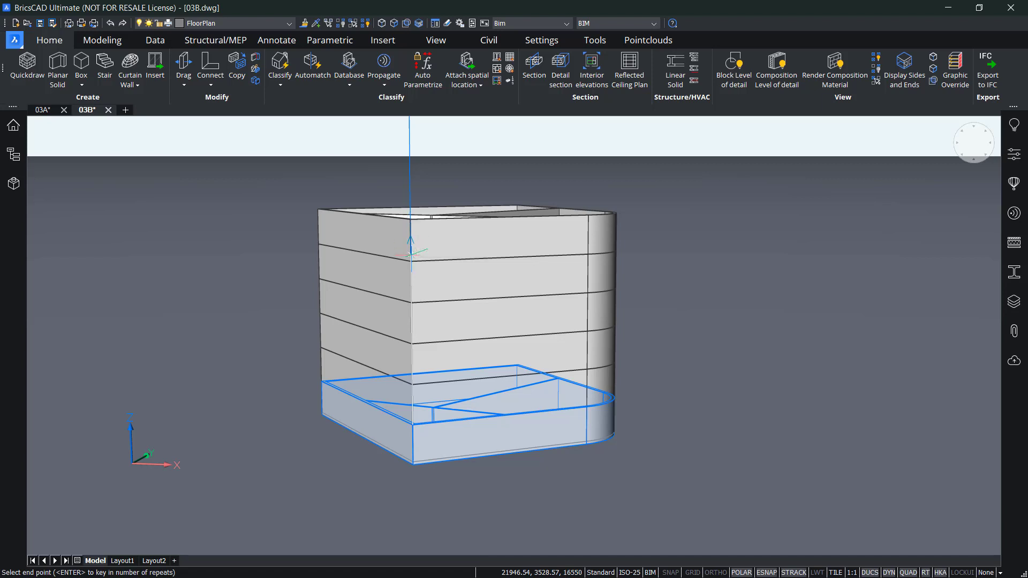
{"action": "left_click", "coordinate": [410, 284]}
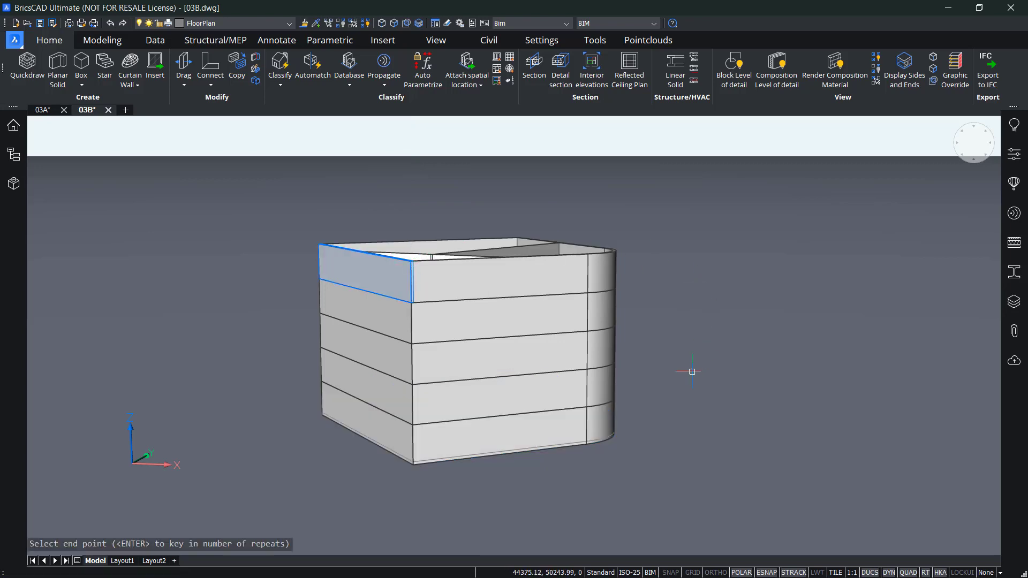
Step: Copy the top storey's outer walls, including the rounded corner, and its floor slab up by one storey height, leaving out the interior walls
{"action": "middle_click_drag", "start_coordinate": [689, 344], "coordinate": [640, 337], "text": "shift"}
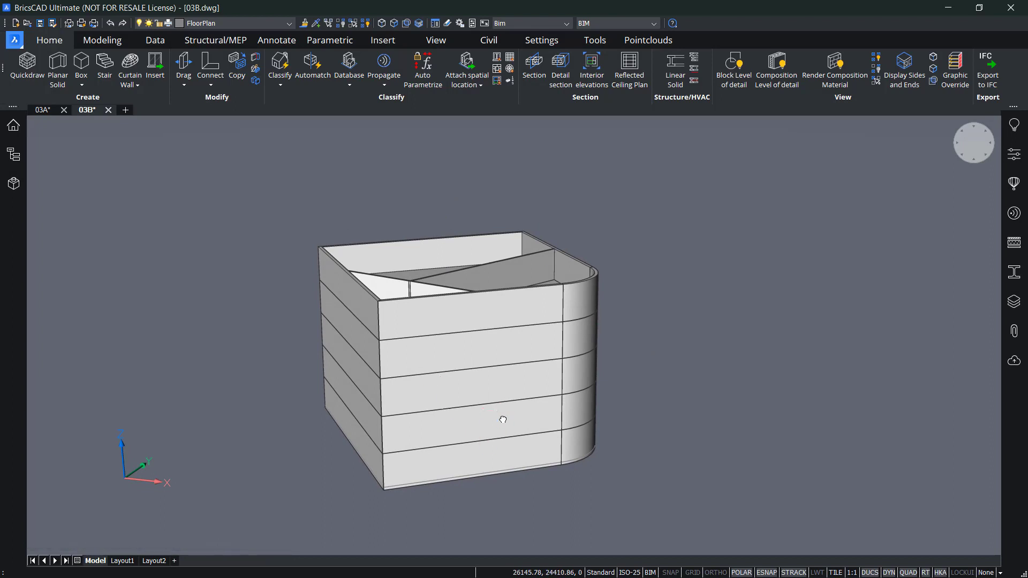
{"action": "middle_click_drag", "start_coordinate": [500, 420], "coordinate": [532, 468], "text": "shift"}
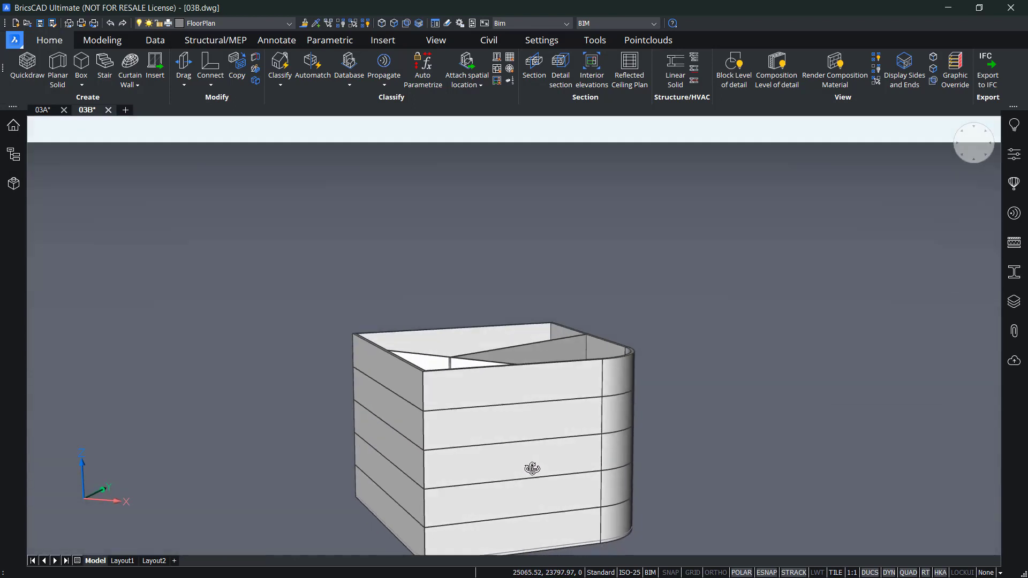
{"action": "scroll", "coordinate": [501, 383], "scroll_direction": "up", "scroll_amount": 5}
{"action": "middle_click_drag", "start_coordinate": [502, 383], "coordinate": [471, 443], "text": "shift"}
{"action": "left_click", "coordinate": [455, 422]}
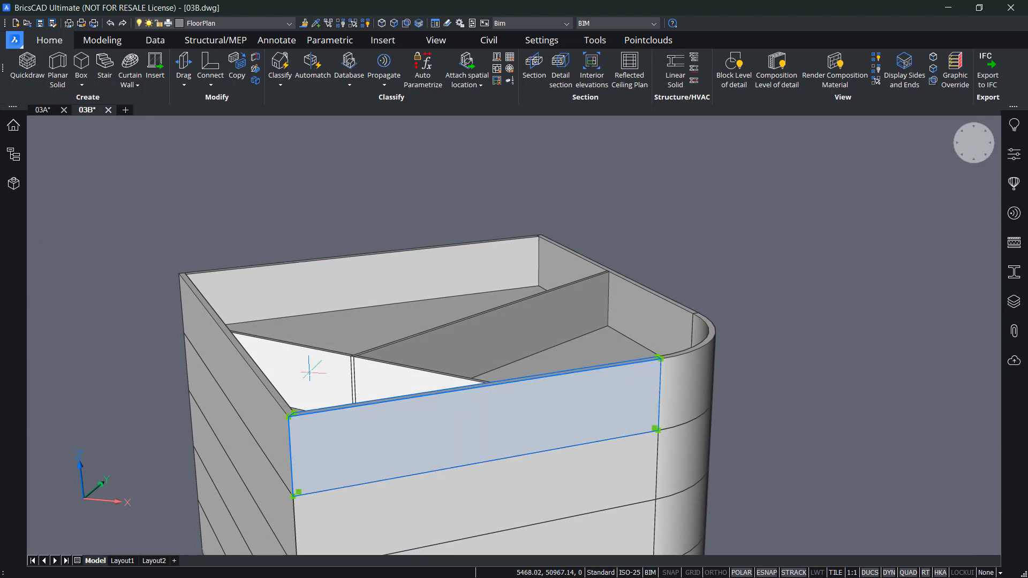
{"action": "left_click", "coordinate": [279, 397]}
{"action": "left_click", "coordinate": [321, 295]}
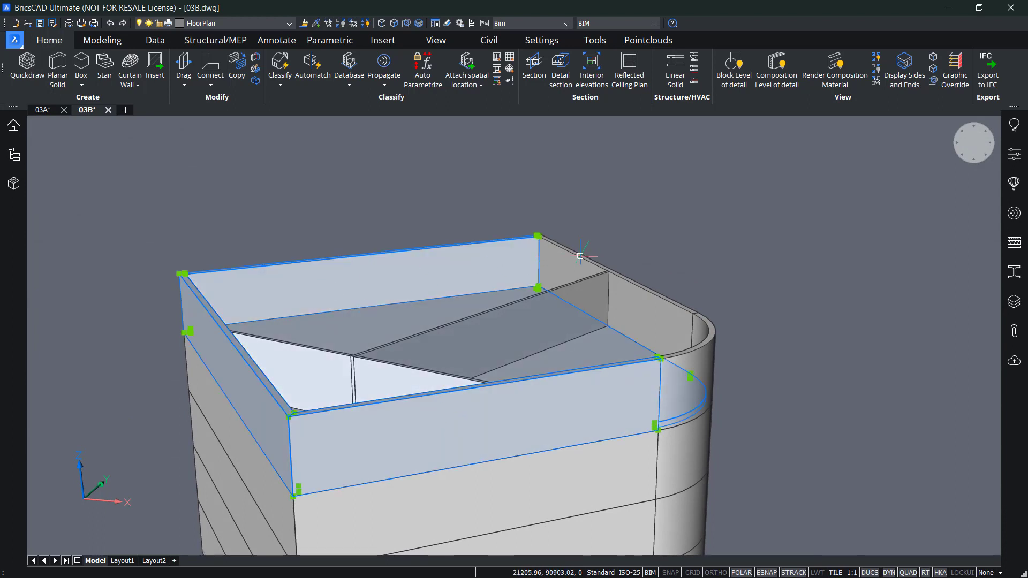
{"action": "left_click", "coordinate": [701, 349]}
{"action": "middle_click_drag", "start_coordinate": [767, 376], "coordinate": [838, 340]}
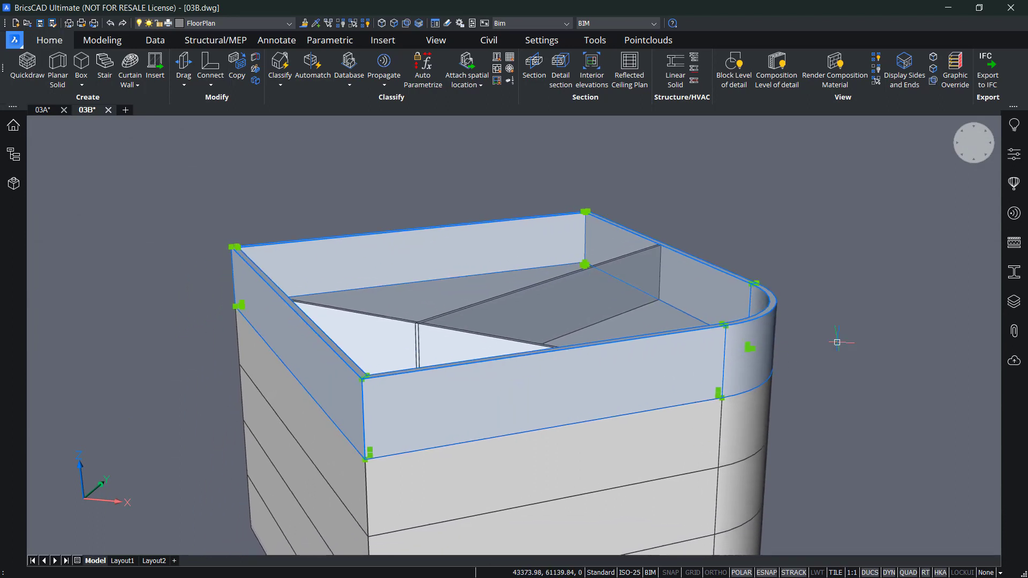
{"action": "key", "text": "Return"}
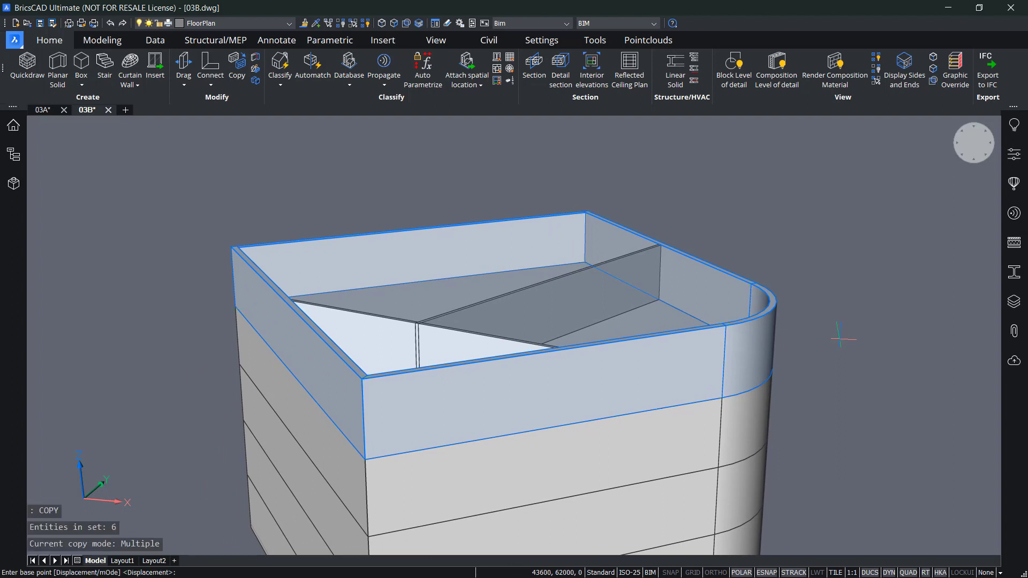
{"action": "left_click", "coordinate": [365, 459]}
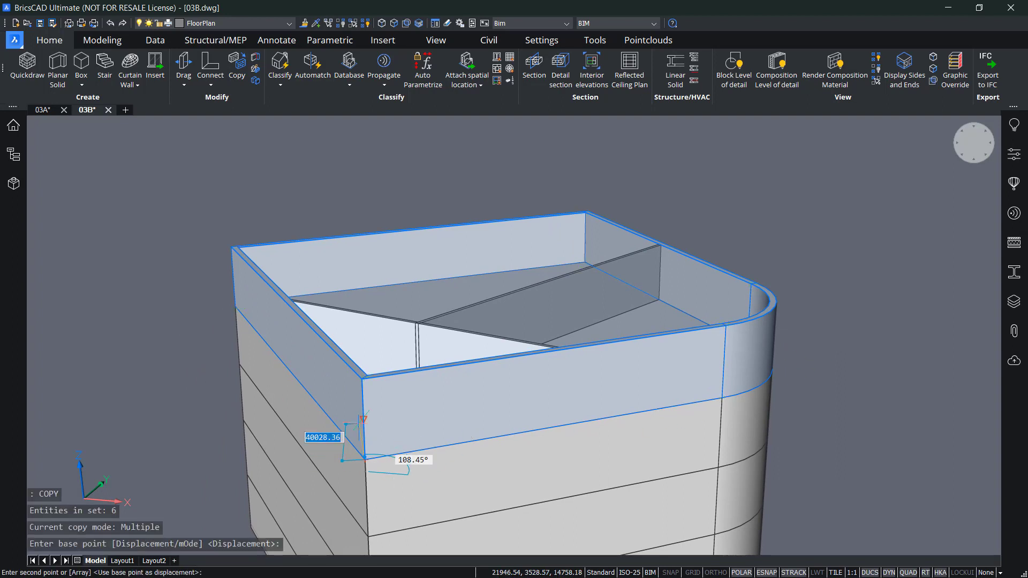
{"action": "left_click", "coordinate": [363, 379]}
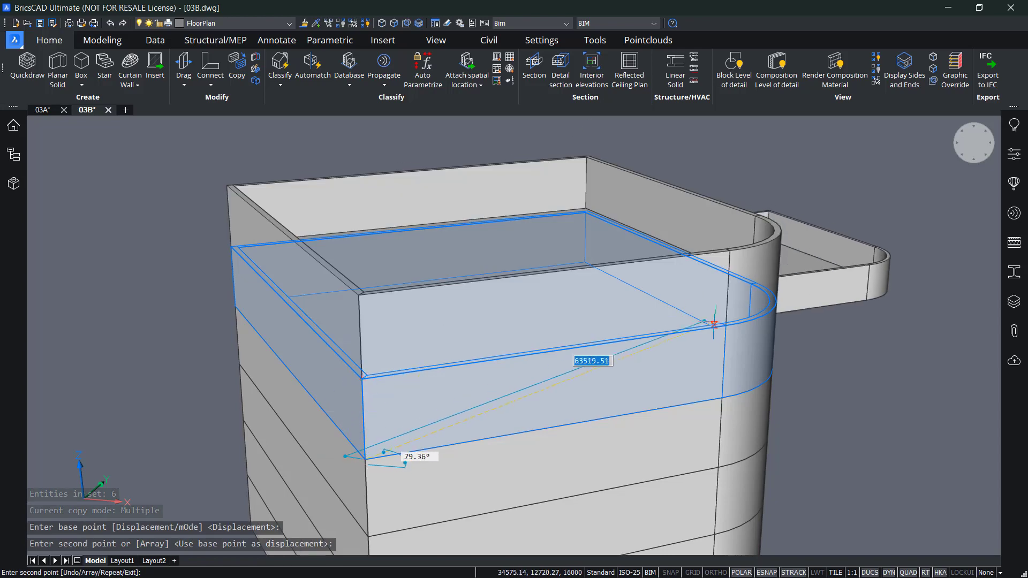
{"action": "key", "text": "Escape"}
Step: Select the top faces of all five uppermost outer walls with Select Aligned Faces, starting from one wall's top face
{"action": "middle_click_drag", "start_coordinate": [601, 282], "coordinate": [378, 339], "text": "shift"}
{"action": "scroll", "coordinate": [413, 395], "scroll_direction": "up", "scroll_amount": 5}
{"action": "middle_click_drag", "start_coordinate": [377, 301], "coordinate": [376, 305], "text": "shift"}
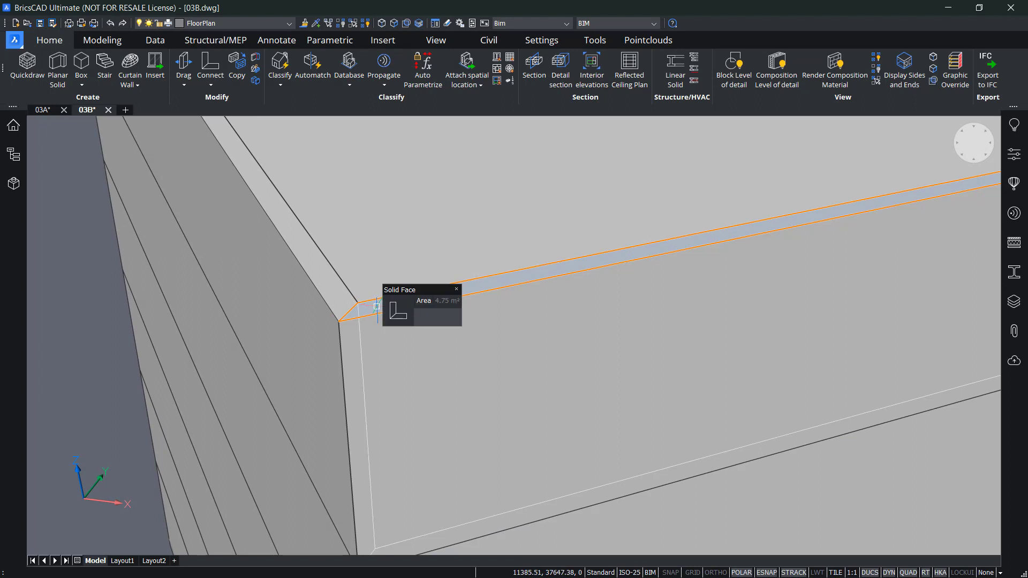
{"action": "mouse_move", "coordinate": [395, 316]}
{"action": "mouse_move", "coordinate": [512, 342]}
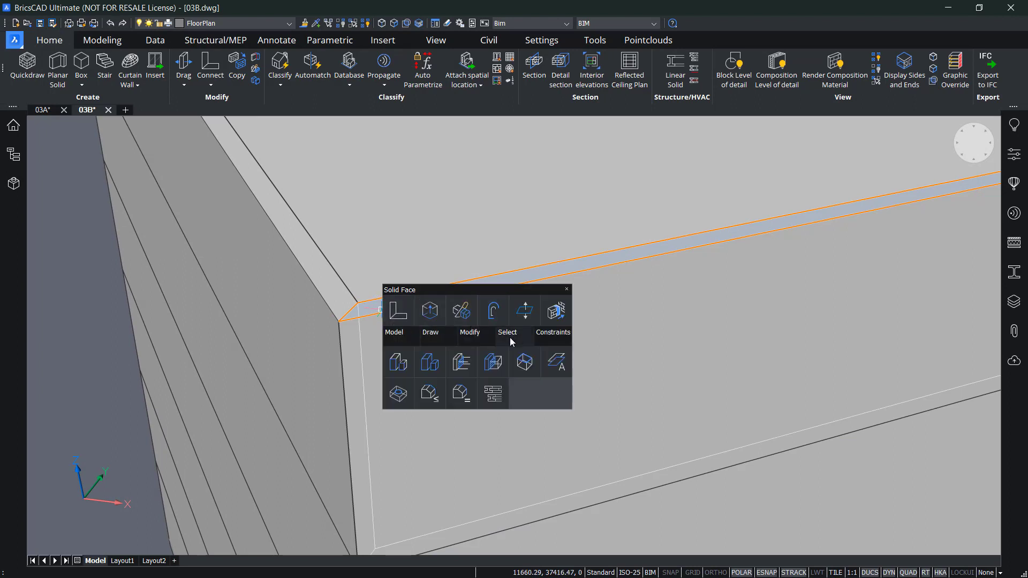
{"action": "left_click", "coordinate": [398, 363]}
{"action": "middle_click_drag", "start_coordinate": [76, 308], "coordinate": [377, 490], "text": "shift"}
{"action": "scroll", "coordinate": [403, 495], "scroll_direction": "down", "scroll_amount": 3}
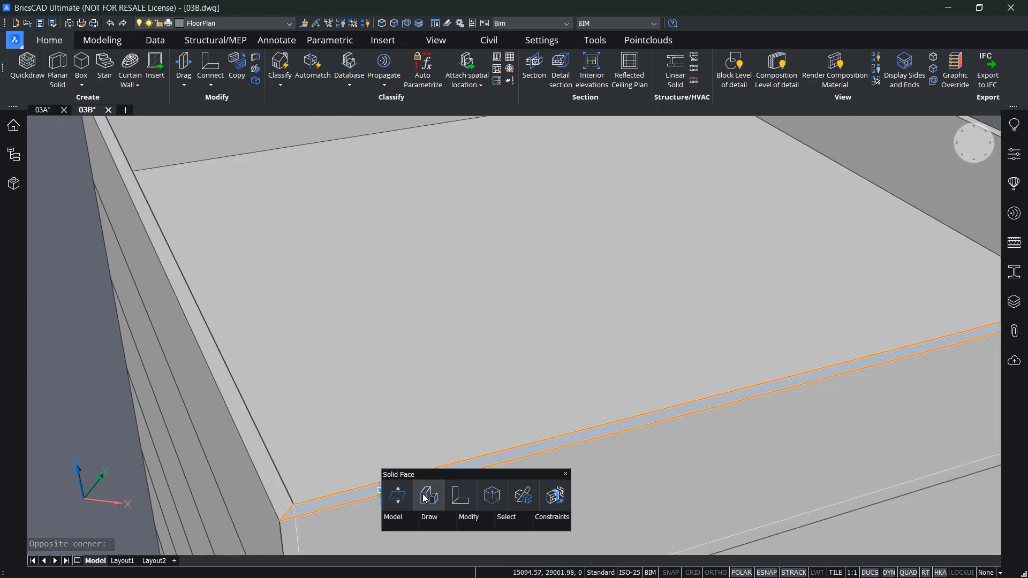
{"action": "left_click", "coordinate": [398, 496]}
{"action": "scroll", "coordinate": [156, 324], "scroll_direction": "down", "scroll_amount": 3}
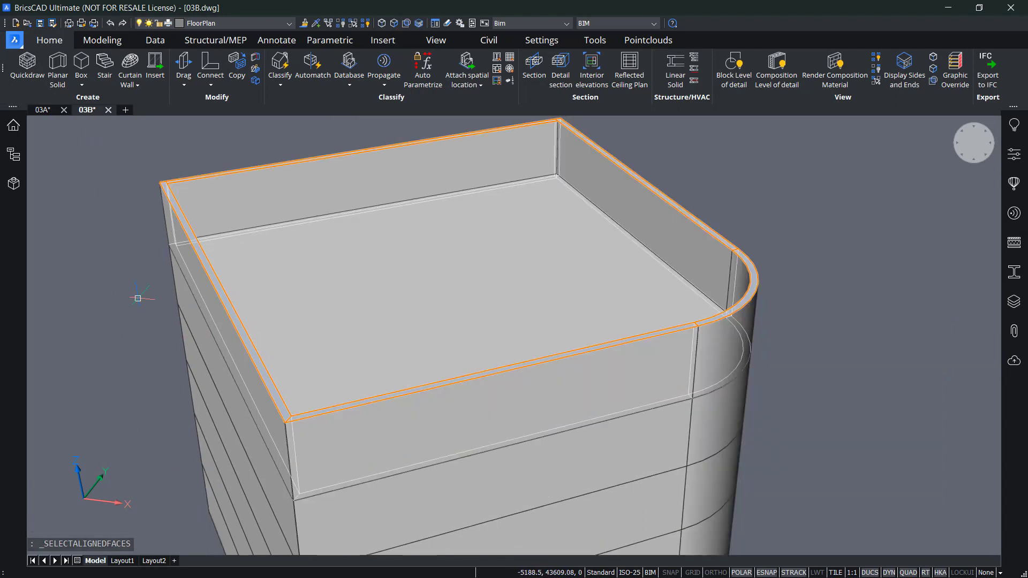
{"action": "middle_click_drag", "start_coordinate": [138, 298], "coordinate": [199, 341]}
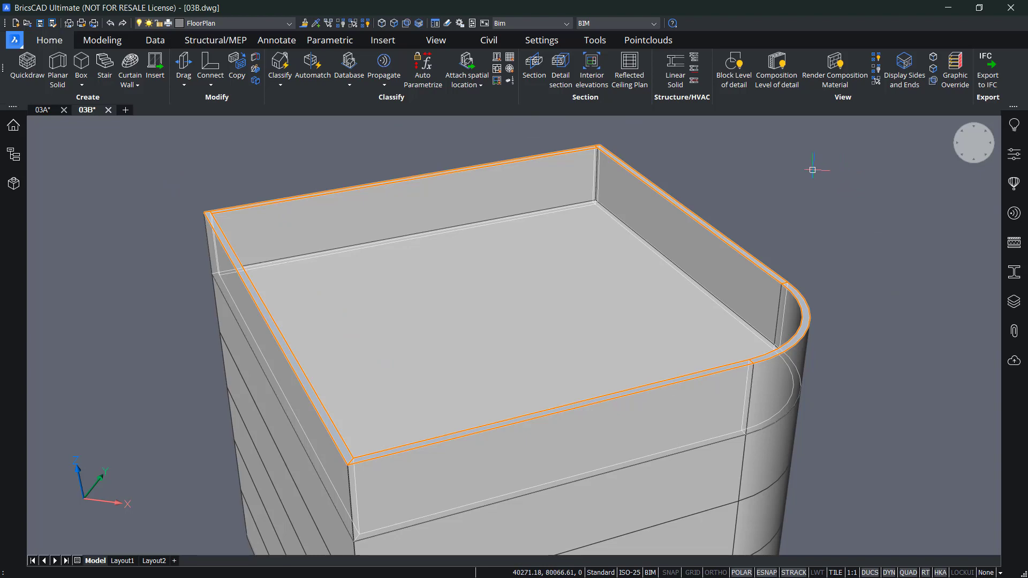
Step: Lower the selected wall top faces by 2500 mm with Push/Pull to form a low parapet around the roof
{"action": "mouse_move", "coordinate": [813, 163]}
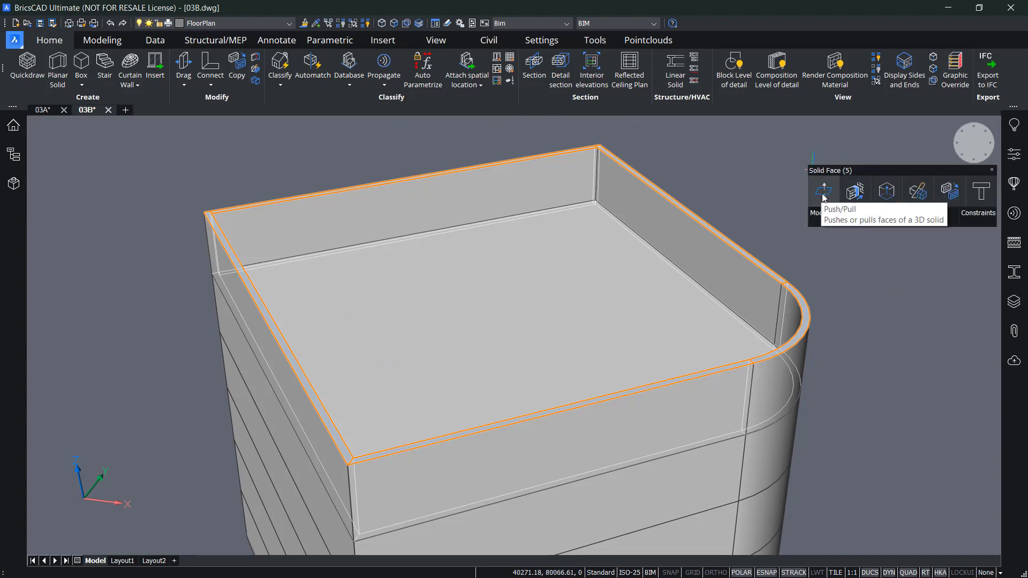
{"action": "left_click", "coordinate": [824, 198]}
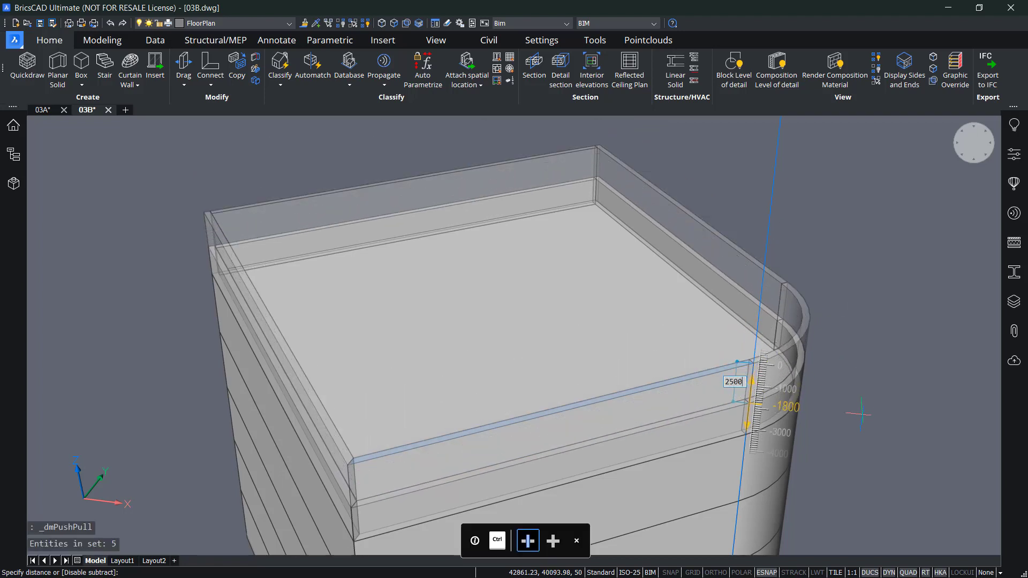
{"action": "type", "text": "2500"}
{"action": "key", "text": "Return"}
{"action": "scroll", "coordinate": [792, 290], "scroll_direction": "down", "scroll_amount": 2}
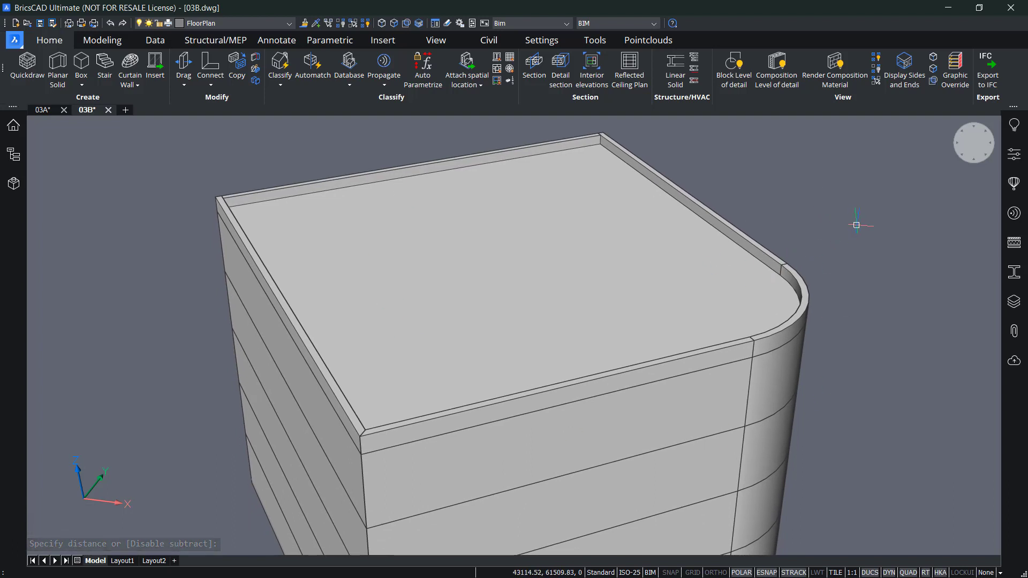
{"action": "scroll", "coordinate": [877, 255], "scroll_direction": "down", "scroll_amount": 1}
{"action": "scroll", "coordinate": [877, 255], "scroll_direction": "down", "scroll_amount": 4}
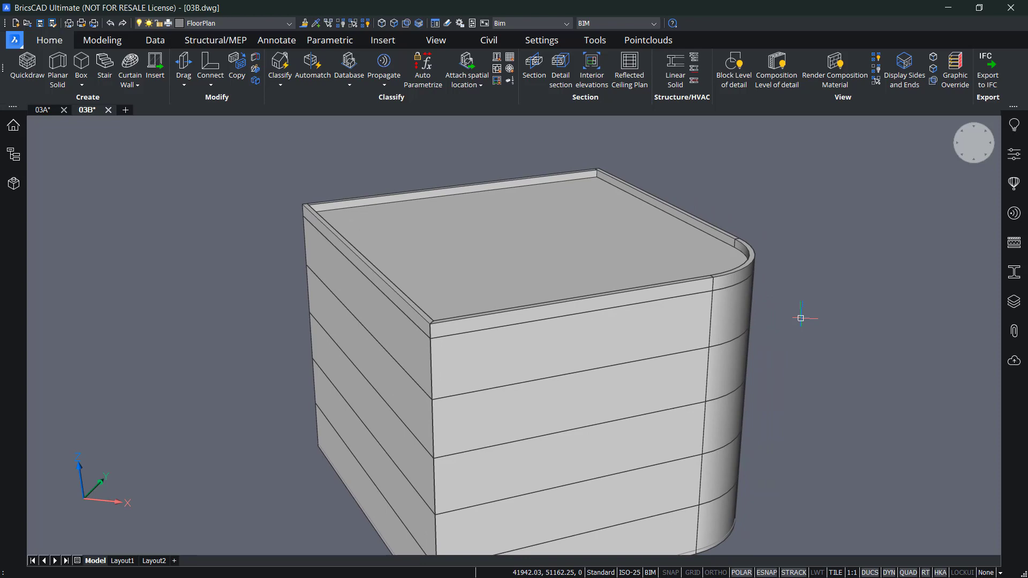
{"action": "middle_click_drag", "start_coordinate": [819, 321], "coordinate": [821, 287], "text": "shift"}
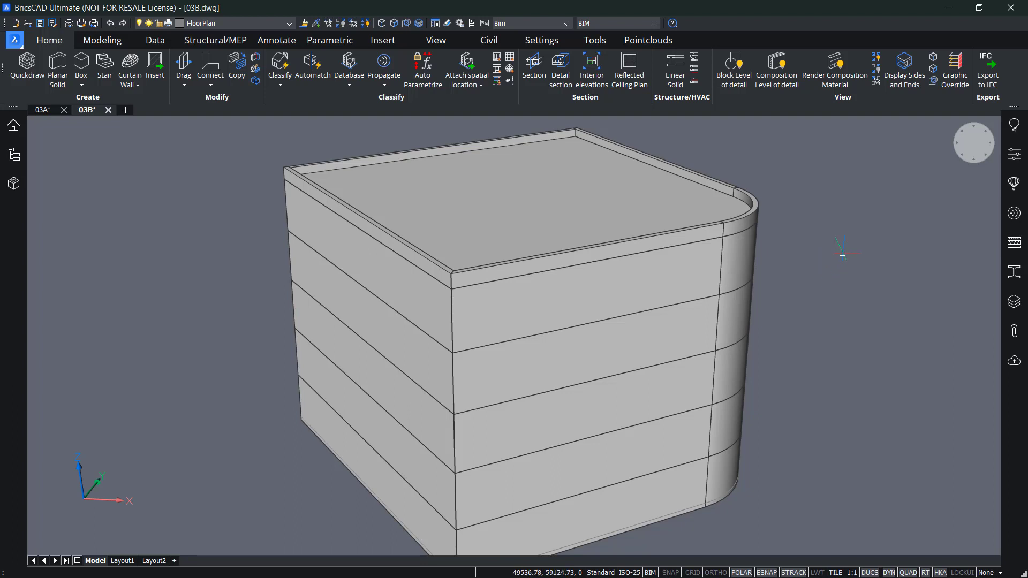
Step: Examine the properties of an upper outer wall and the roof slab for BIM classification data
{"action": "mouse_move", "coordinate": [618, 300]}
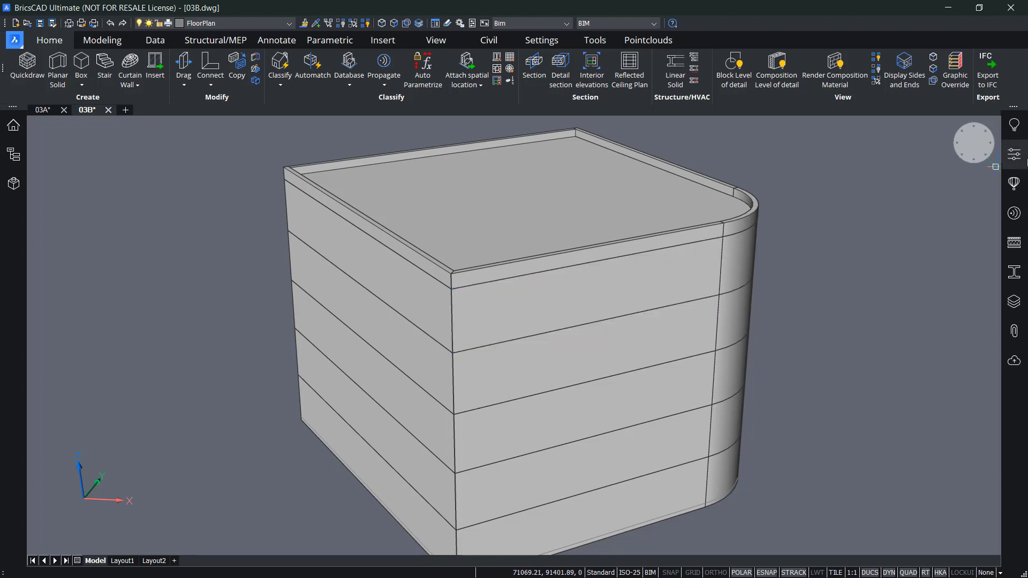
{"action": "left_click", "coordinate": [1019, 157]}
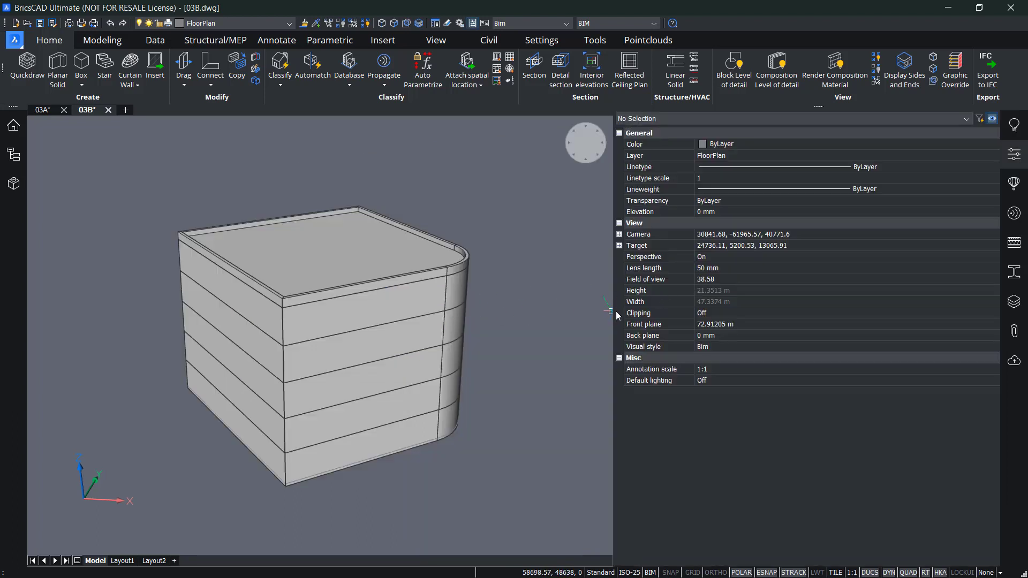
{"action": "left_click_drag", "start_coordinate": [613, 310], "coordinate": [813, 303]}
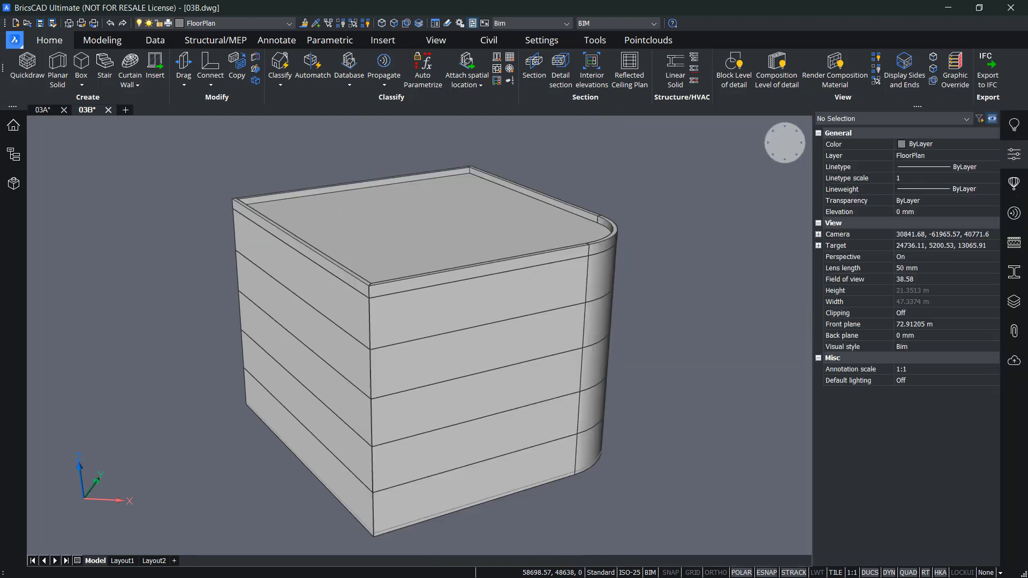
{"action": "left_click", "coordinate": [507, 307]}
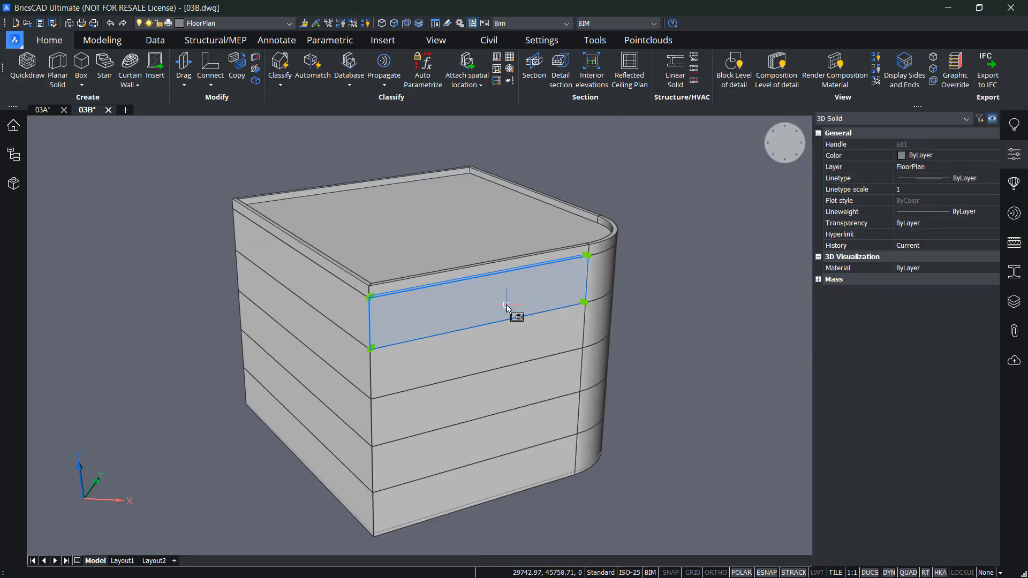
{"action": "key", "text": "Escape"}
{"action": "key", "text": "Escape"}
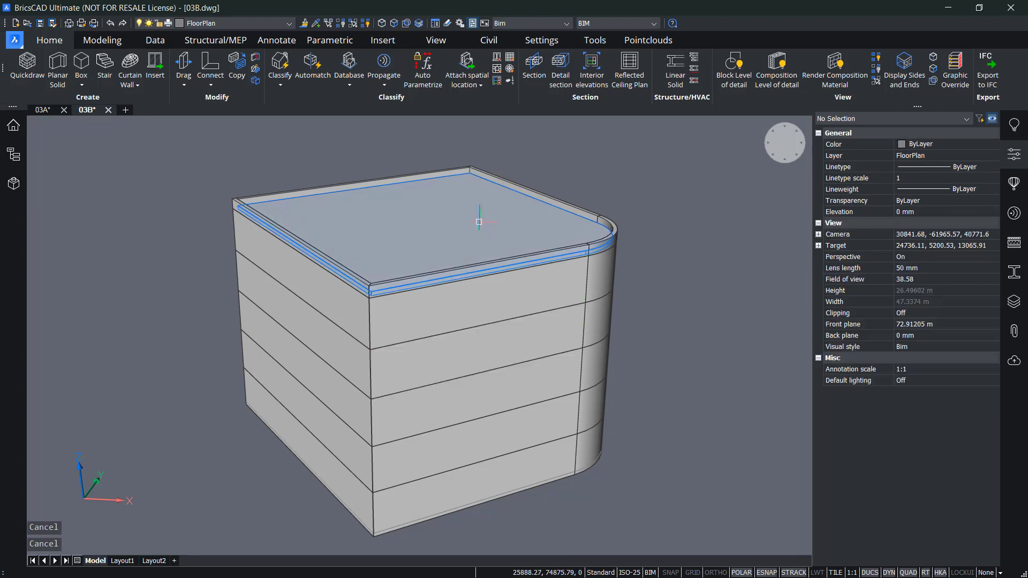
{"action": "left_click", "coordinate": [479, 221]}
{"action": "key", "text": "Escape"}
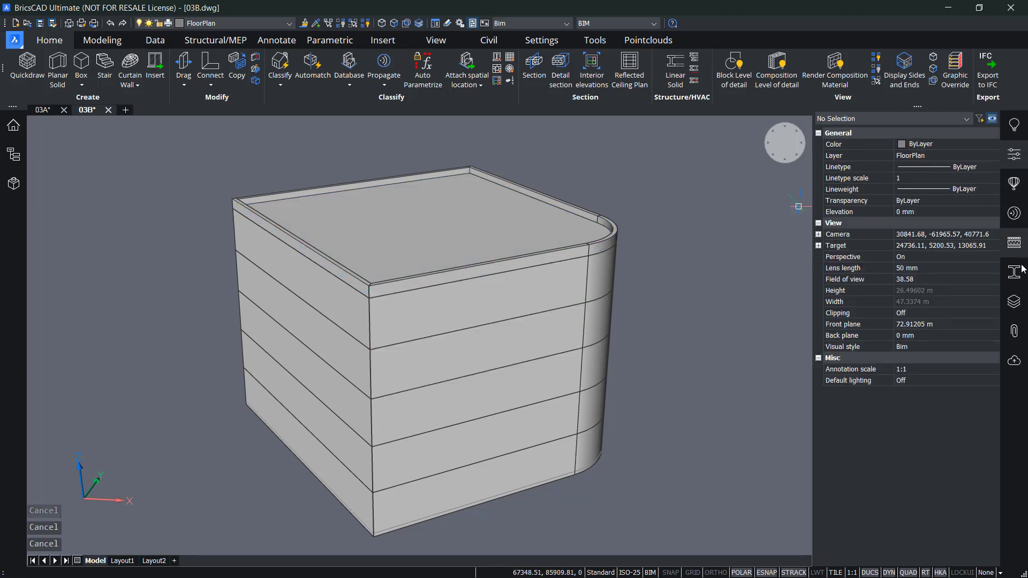
{"action": "left_click", "coordinate": [1014, 156]}
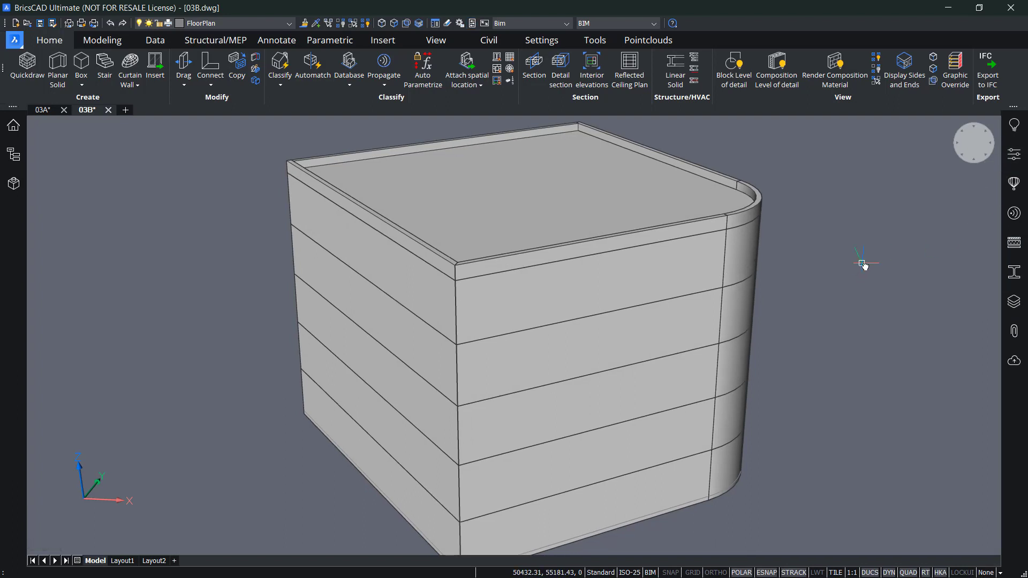
Step: Run Bimify on the entire drawing with space and section creation turned off, keeping auto-classification, profile assignment and spatial location assignment on
{"action": "left_click", "coordinate": [281, 85]}
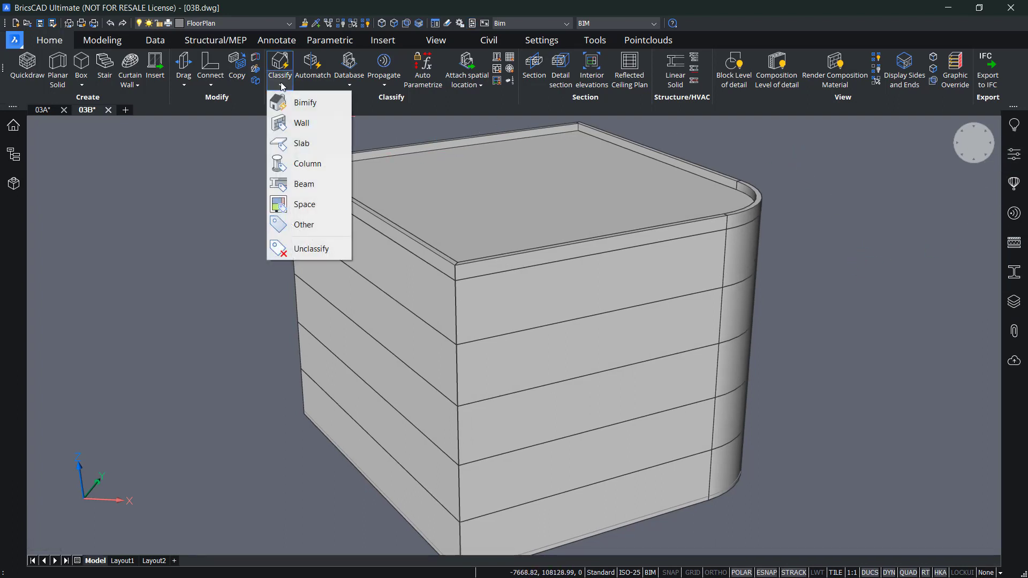
{"action": "left_click", "coordinate": [304, 103]}
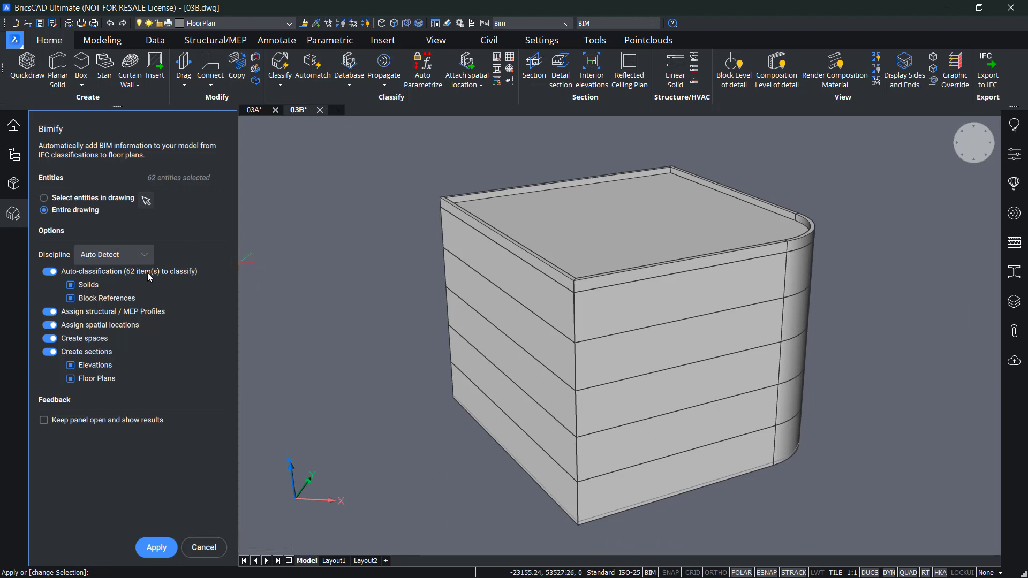
{"action": "left_click", "coordinate": [50, 352]}
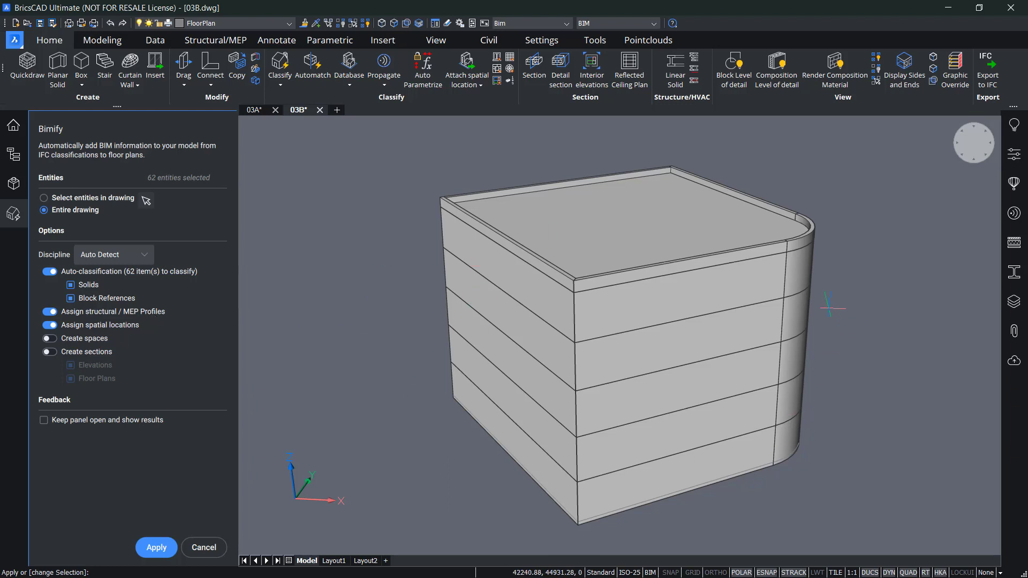
{"action": "left_click", "coordinate": [157, 547]}
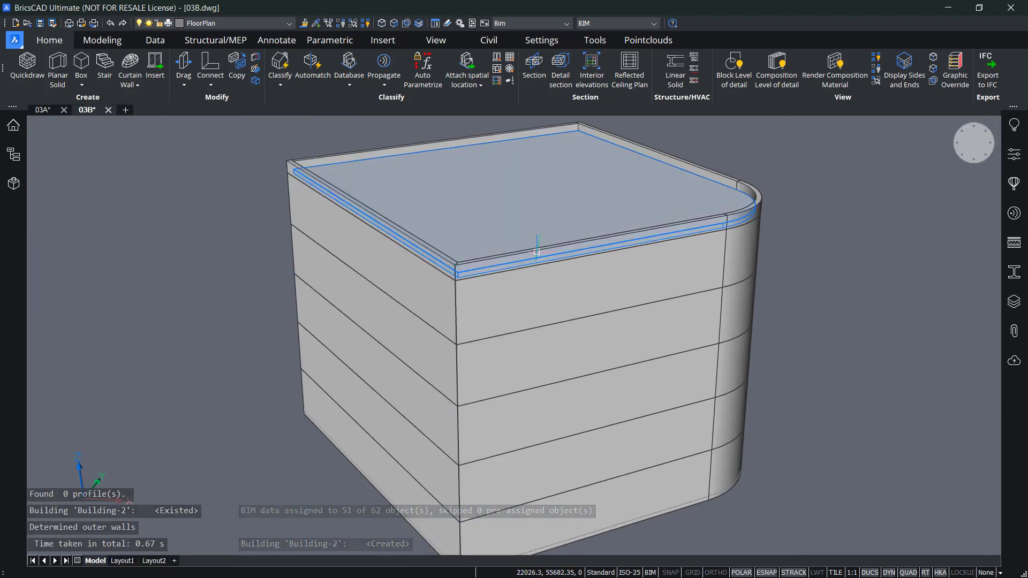
Step: Check the classification of the roof slab and an outer side wall, and expand the building's list of floors in the model structure
{"action": "mouse_move", "coordinate": [495, 290]}
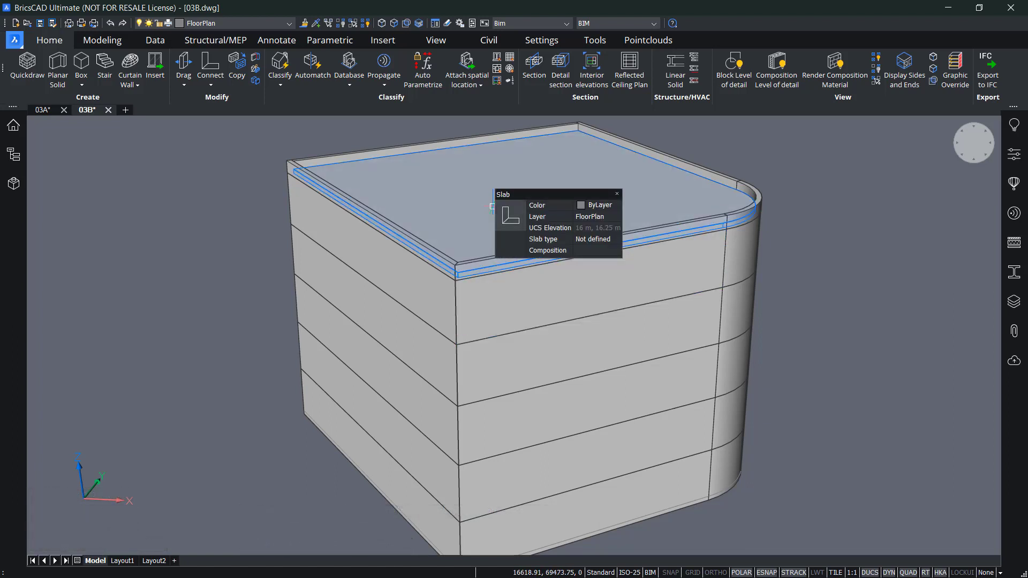
{"action": "mouse_move", "coordinate": [376, 286]}
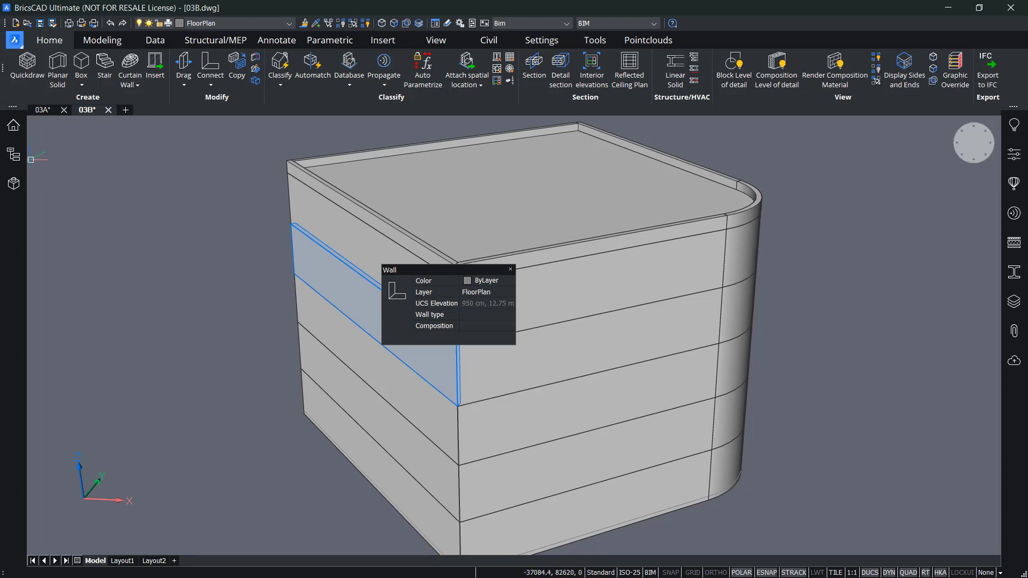
{"action": "left_click", "coordinate": [13, 154]}
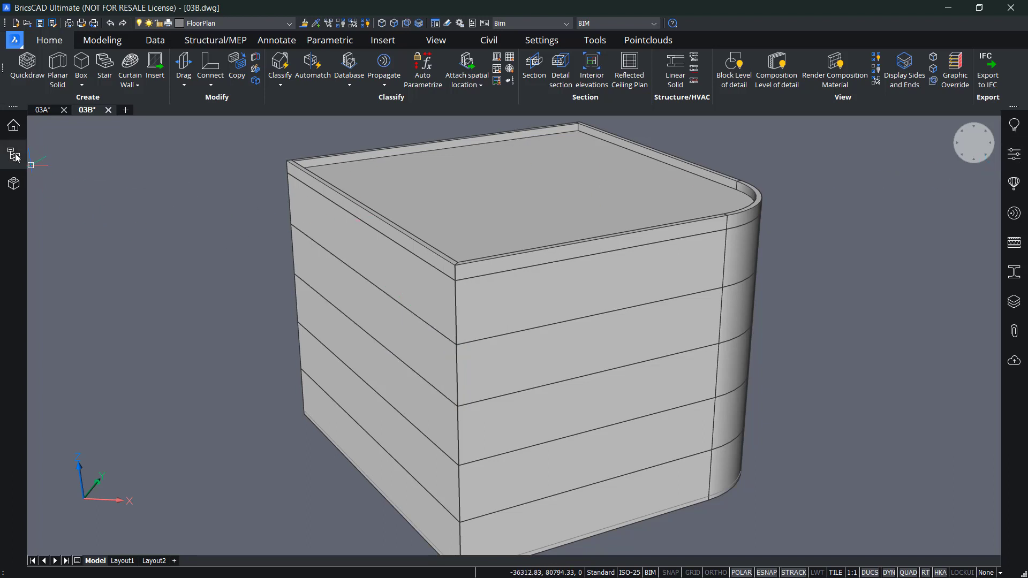
{"action": "left_click", "coordinate": [46, 157]}
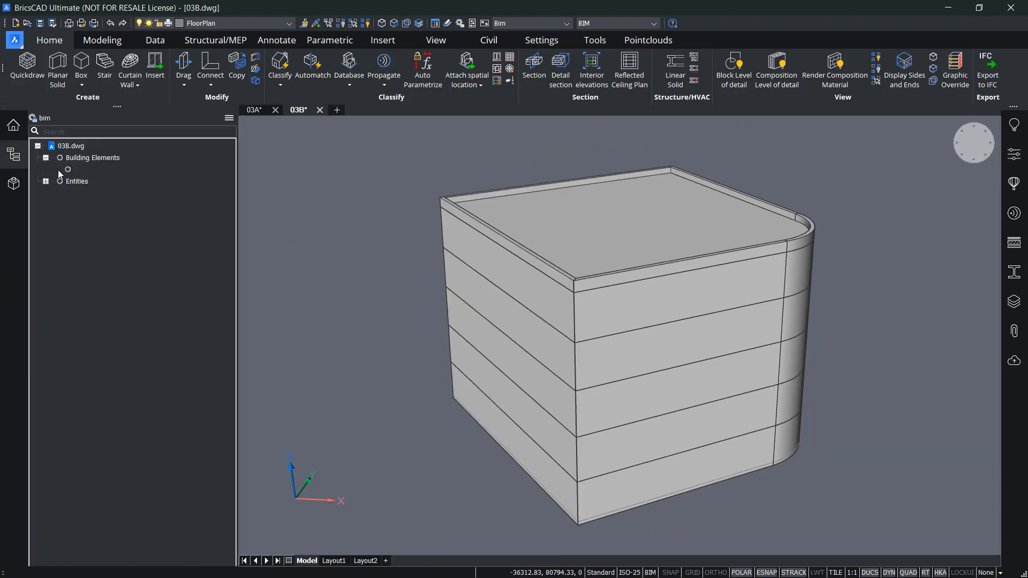
{"action": "left_click", "coordinate": [54, 169]}
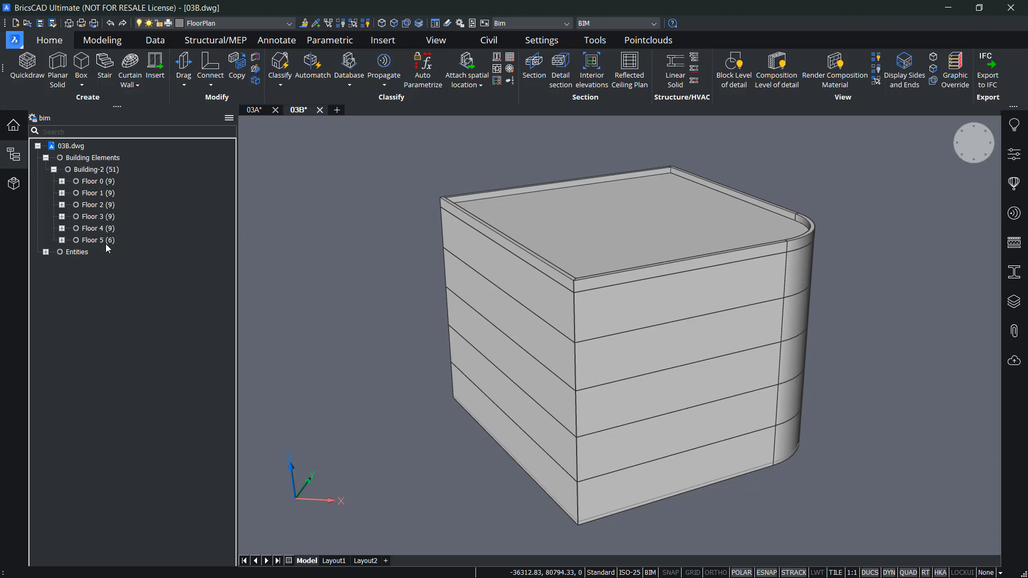
Step: Inspect Floor 2 and Floor 3 by selecting them in the model structure, including Floor 3's slab and walls, and clear the selection
{"action": "left_click", "coordinate": [94, 204]}
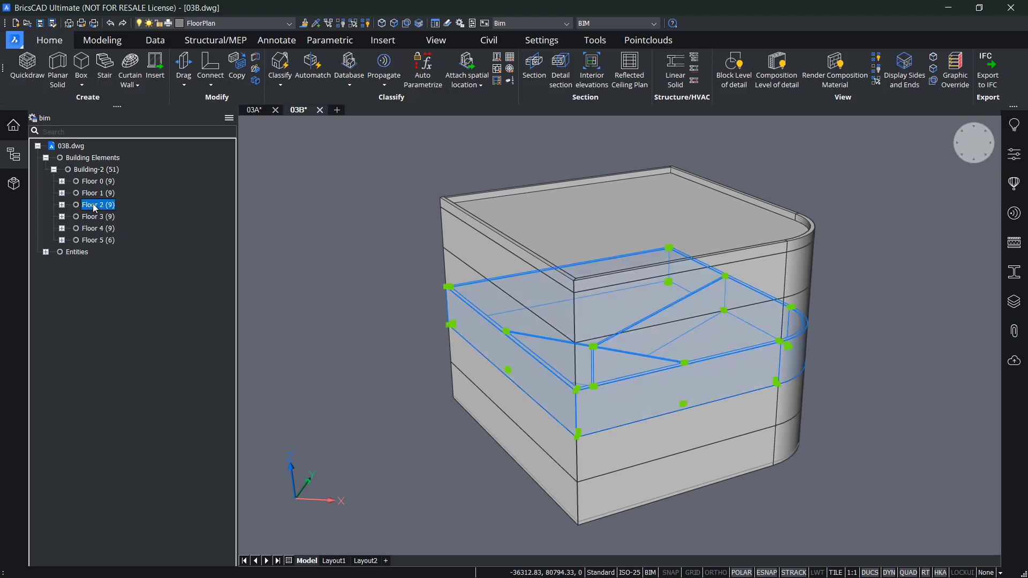
{"action": "left_click", "coordinate": [95, 216]}
{"action": "left_click", "coordinate": [62, 216]}
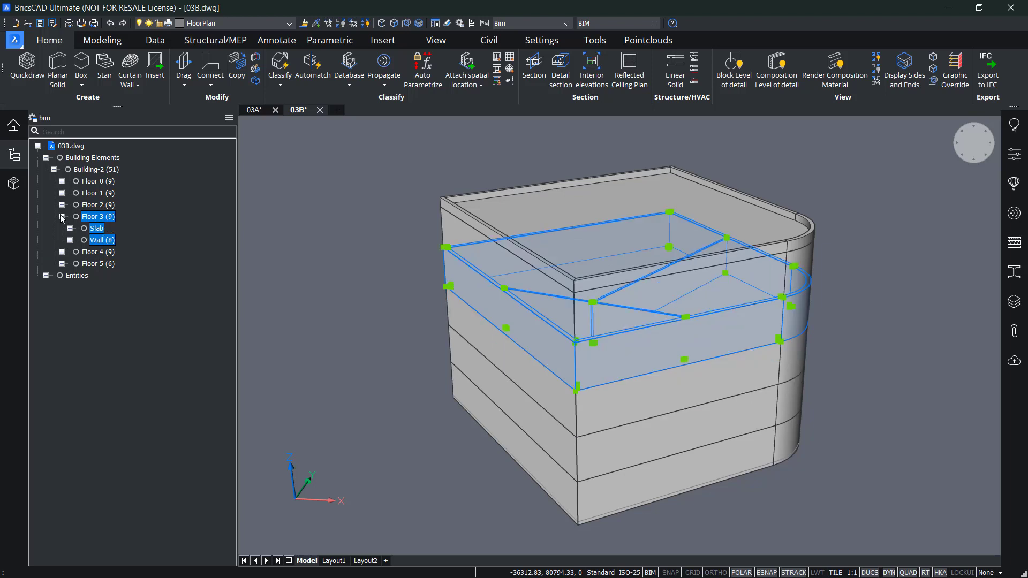
{"action": "left_click", "coordinate": [97, 228]}
{"action": "left_click", "coordinate": [101, 240]}
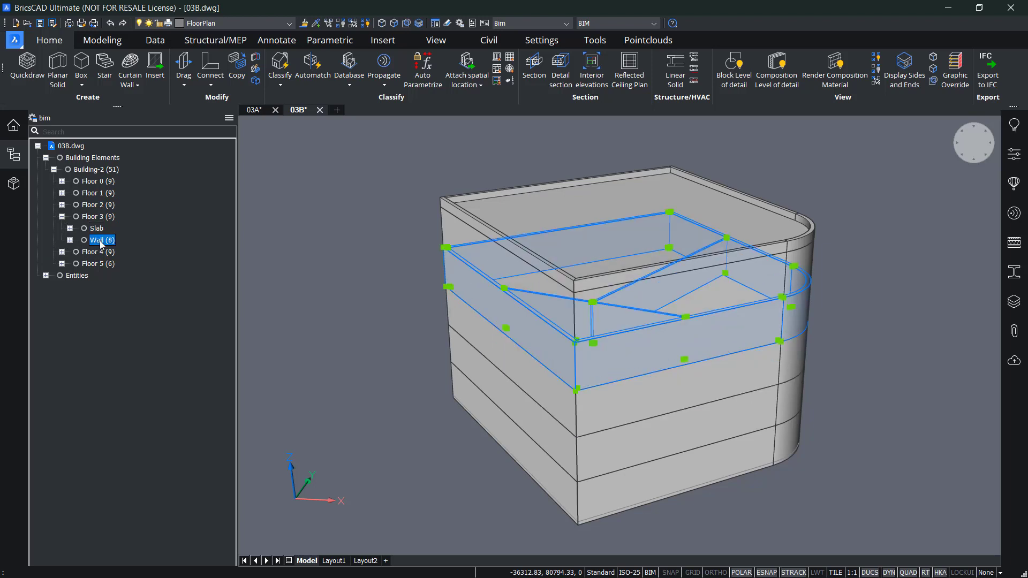
{"action": "left_click", "coordinate": [13, 155]}
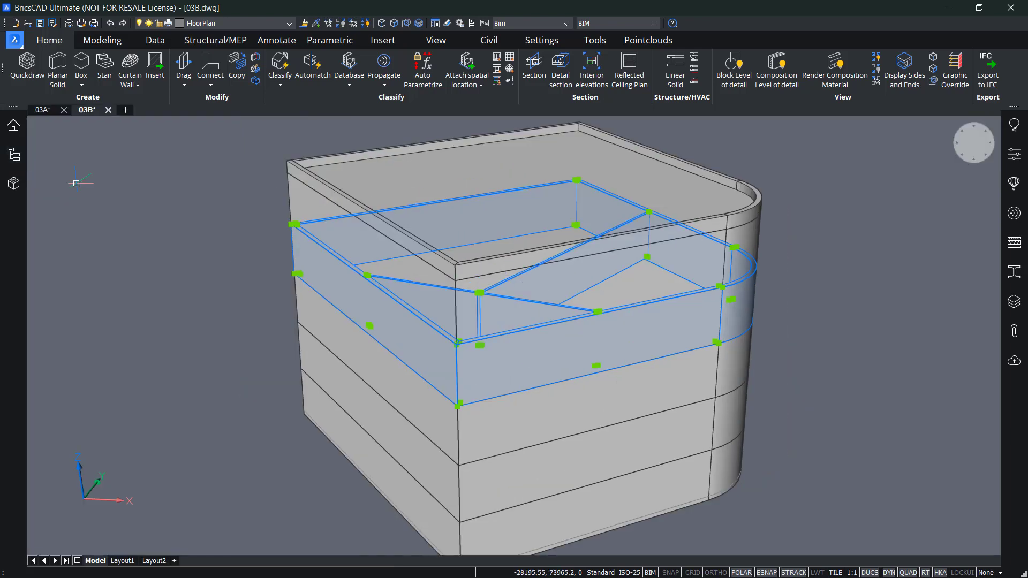
{"action": "left_click", "coordinate": [194, 214]}
{"action": "scroll", "coordinate": [193, 214], "scroll_direction": "down", "scroll_amount": 2}
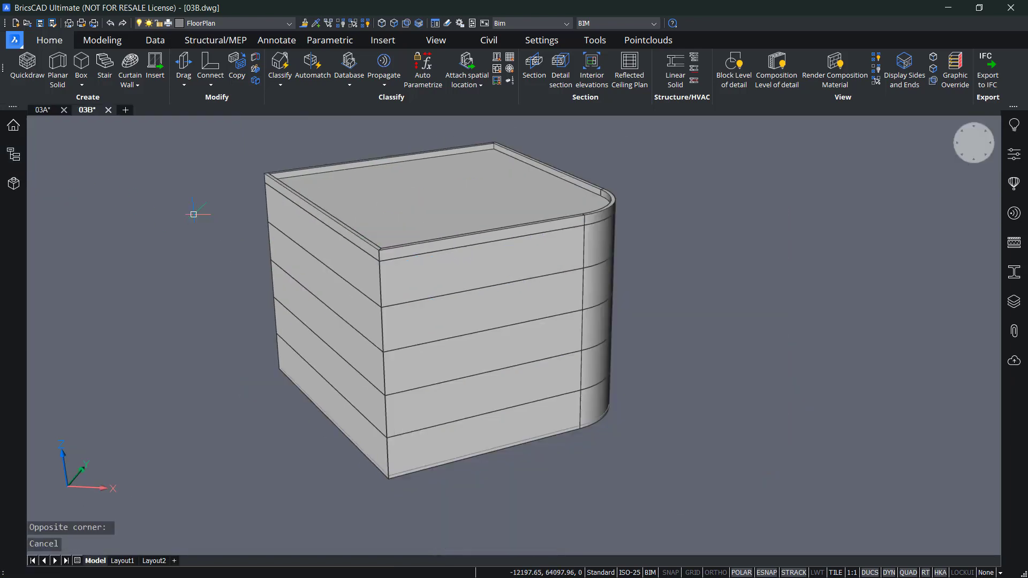
{"action": "scroll", "coordinate": [259, 229], "scroll_direction": "down", "scroll_amount": 2}
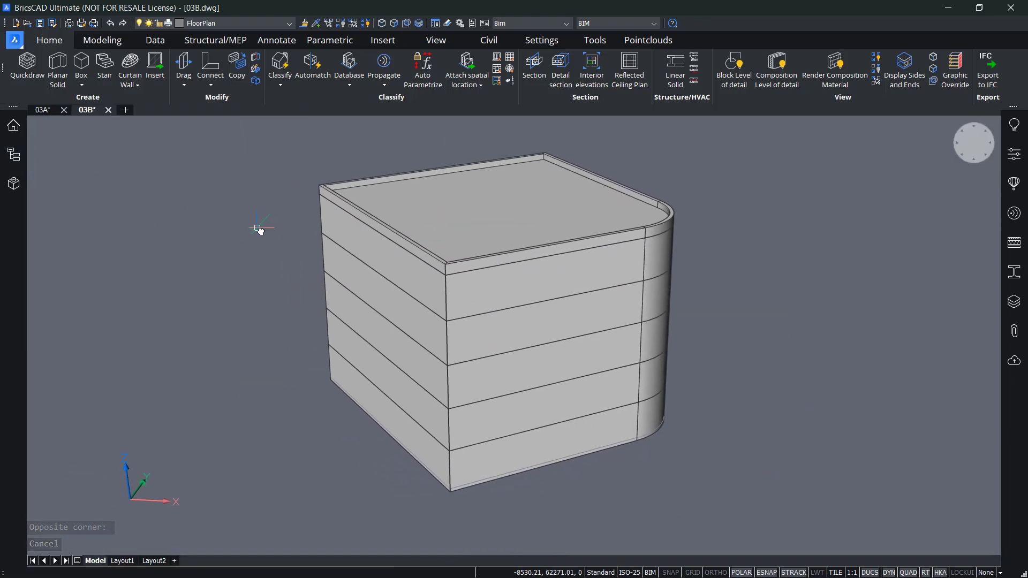